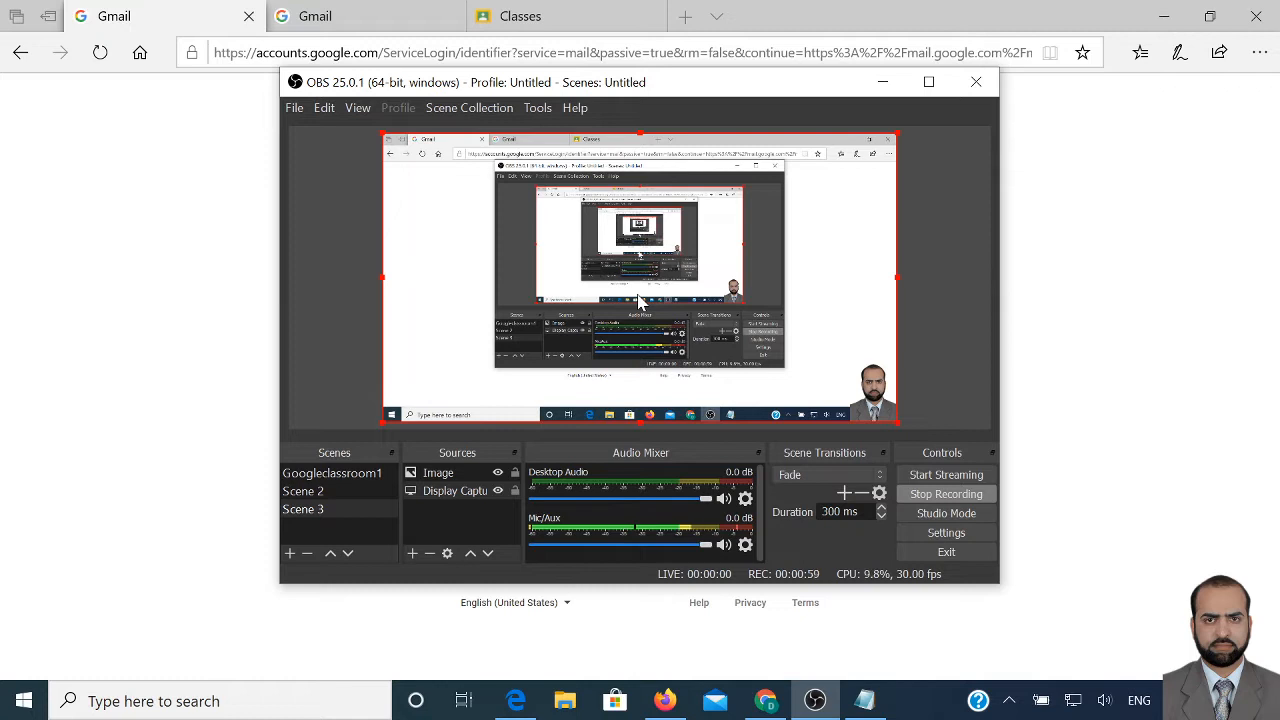
Bring the Gmail sign-in page to the front while OBS keeps recording
click(197, 20)
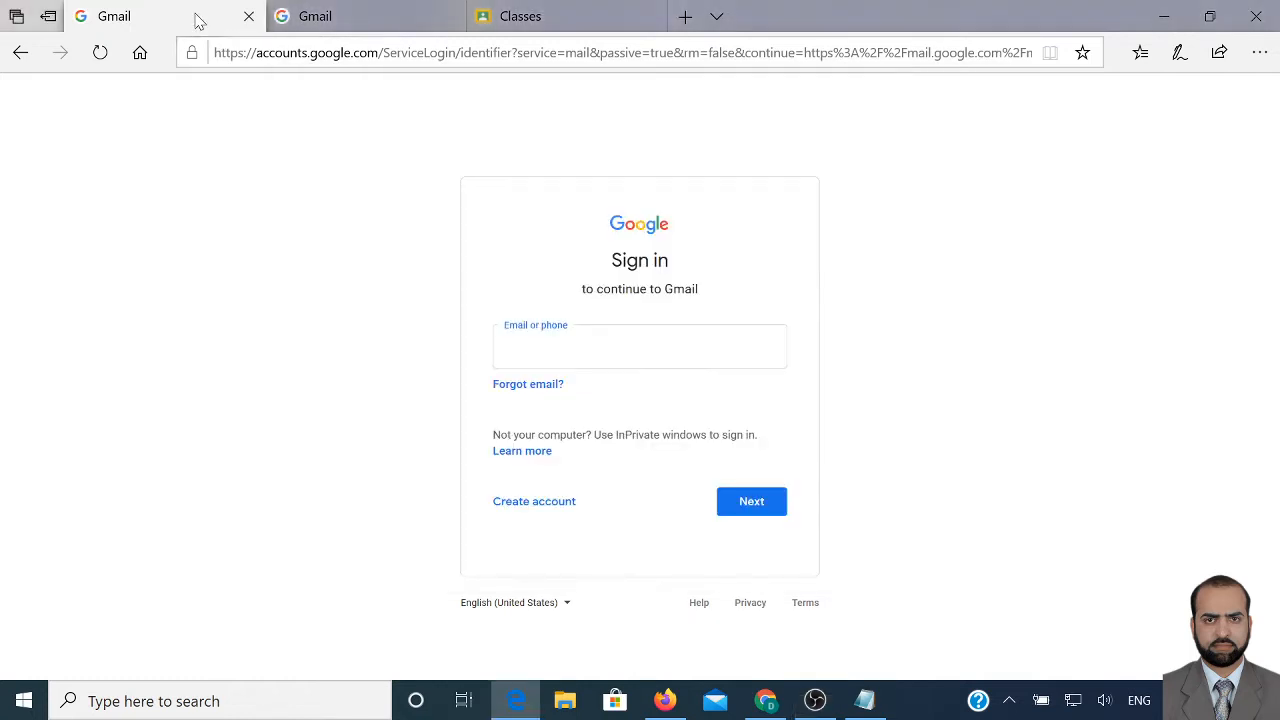
Show the Notepad note 'Step 1: Login to your email account', then return to Gmail sign-in
click(865, 700)
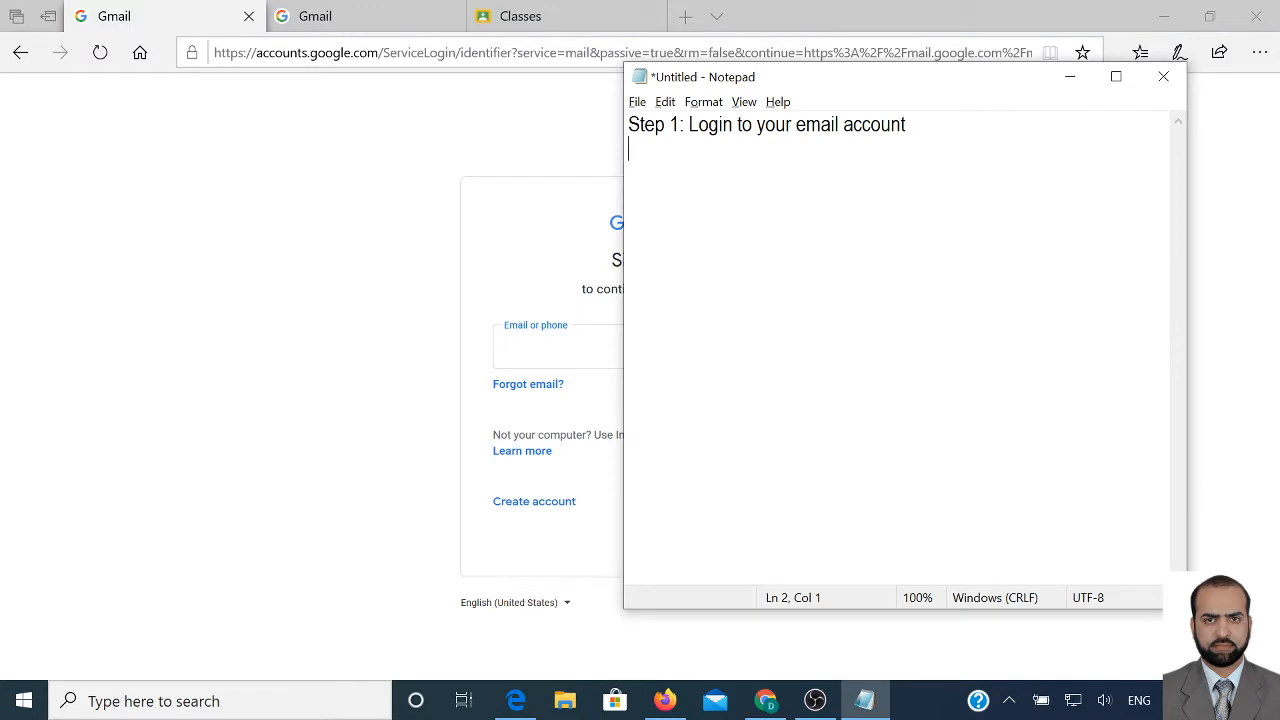
key(ctrl+shift+Left)
key(ctrl+shift+Left)
key(ctrl+shift+Left)
key(ctrl+shift+Left)
key(ctrl+shift+Left)
key(ctrl+shift+Left)
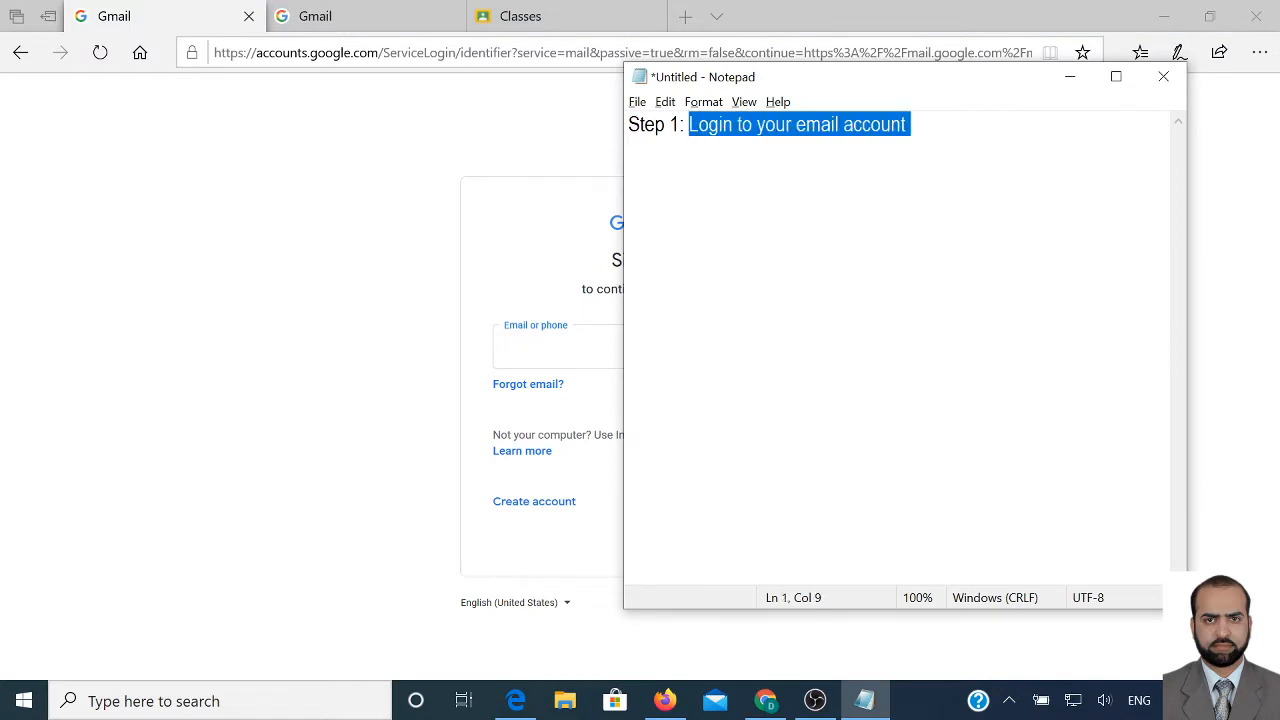
click(207, 20)
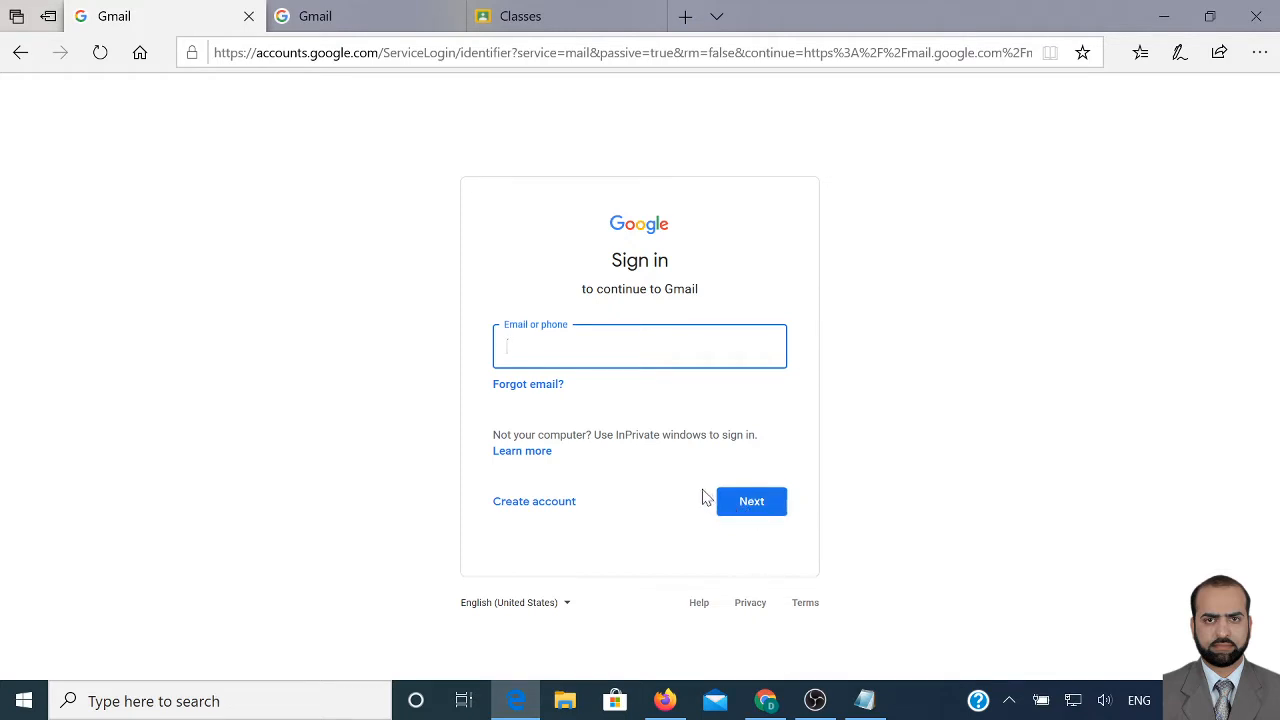
Enter a sample email address in the sign-in form, then return to the tab with the password entered
click(396, 20)
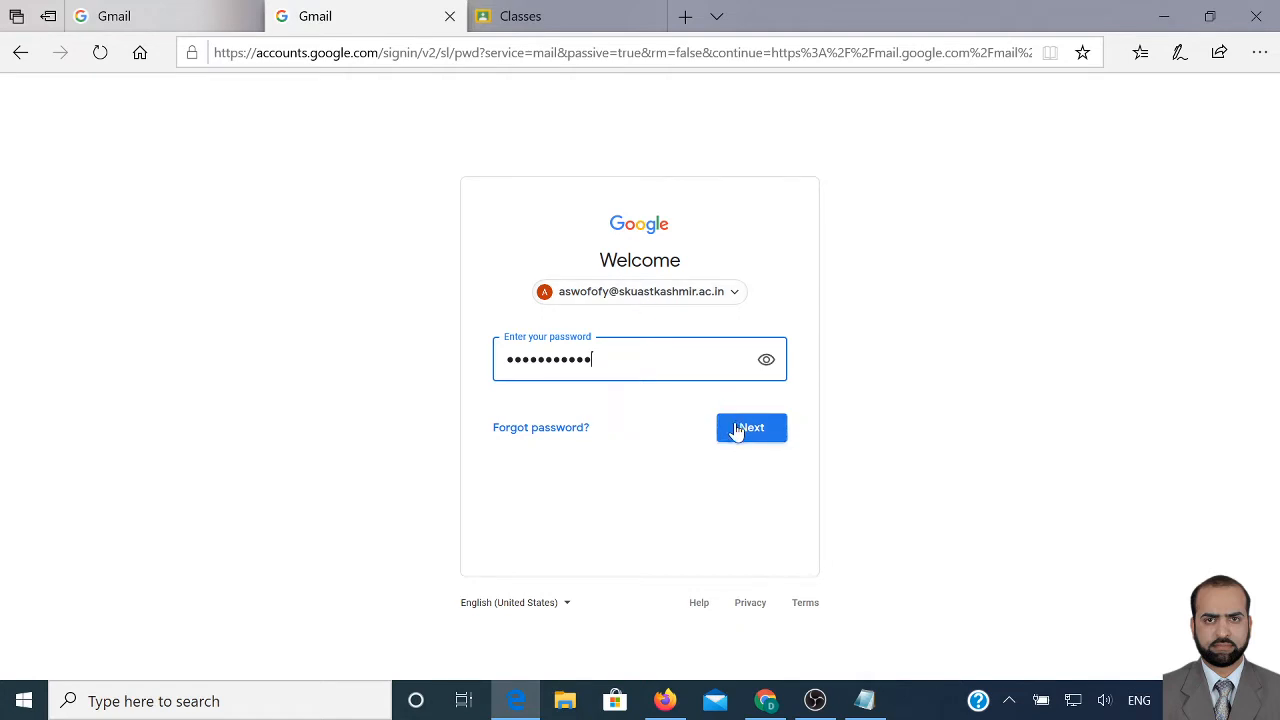
click(175, 16)
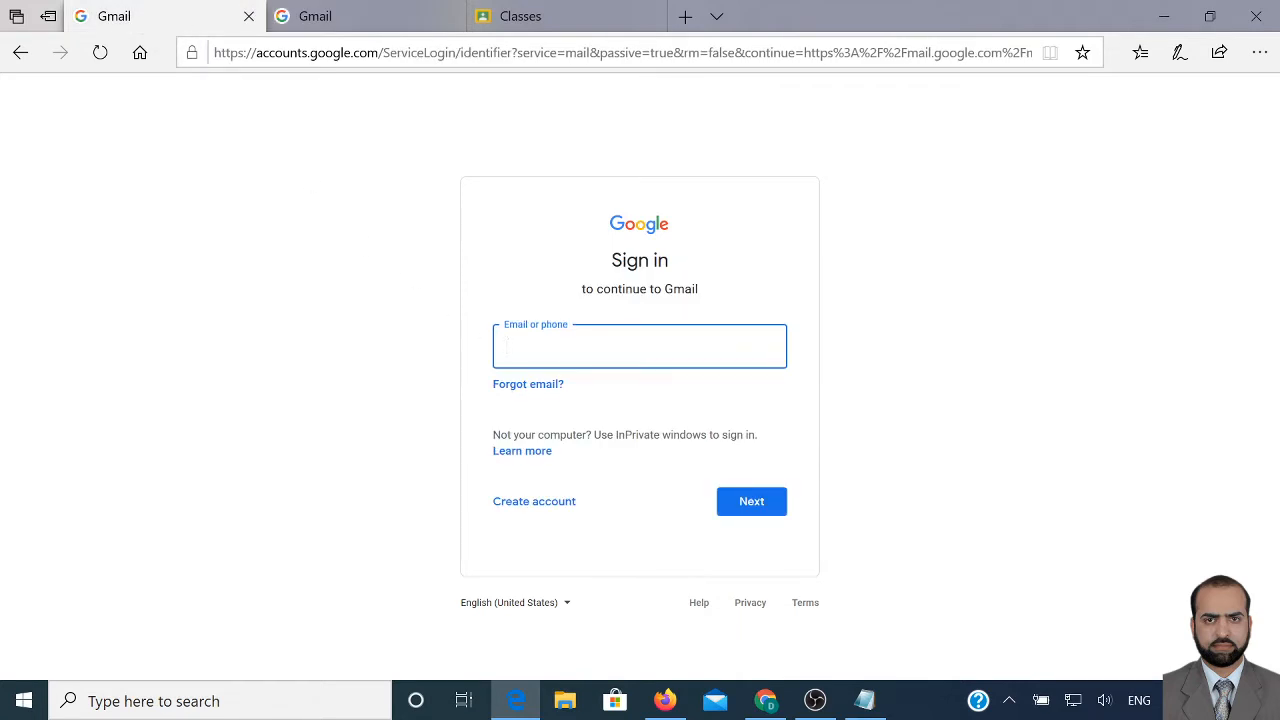
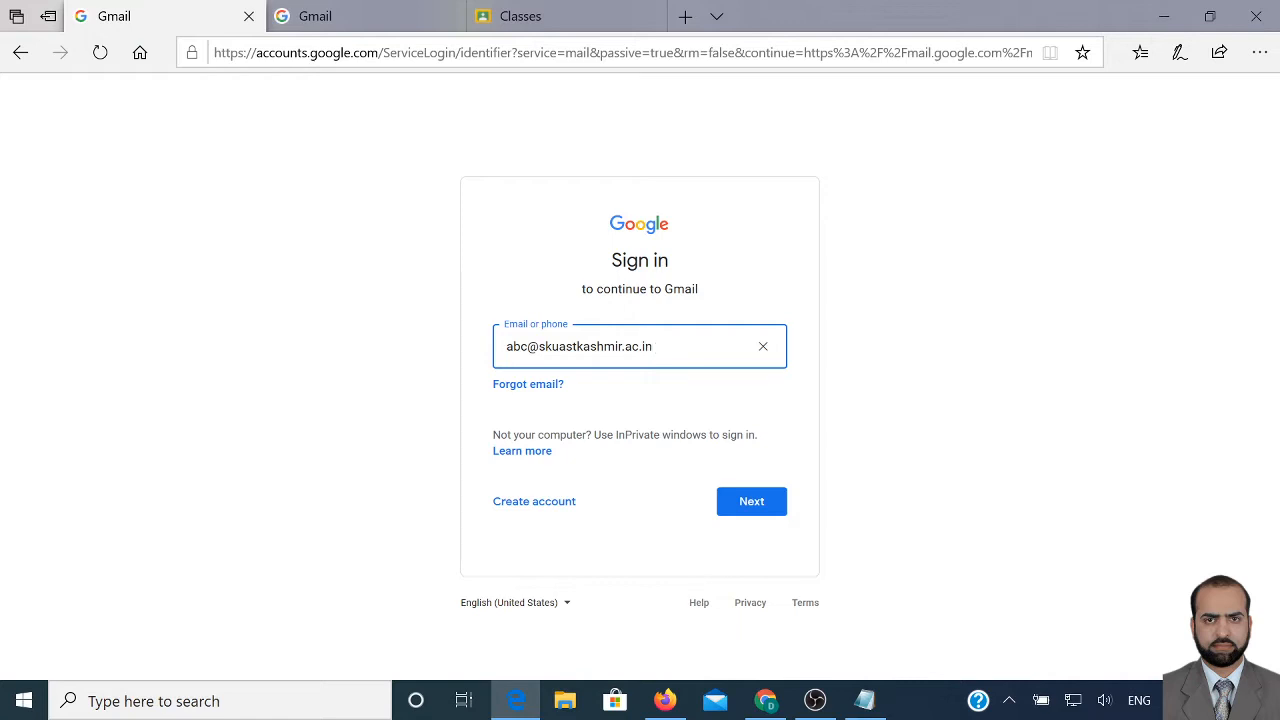
key(ctrl+a)
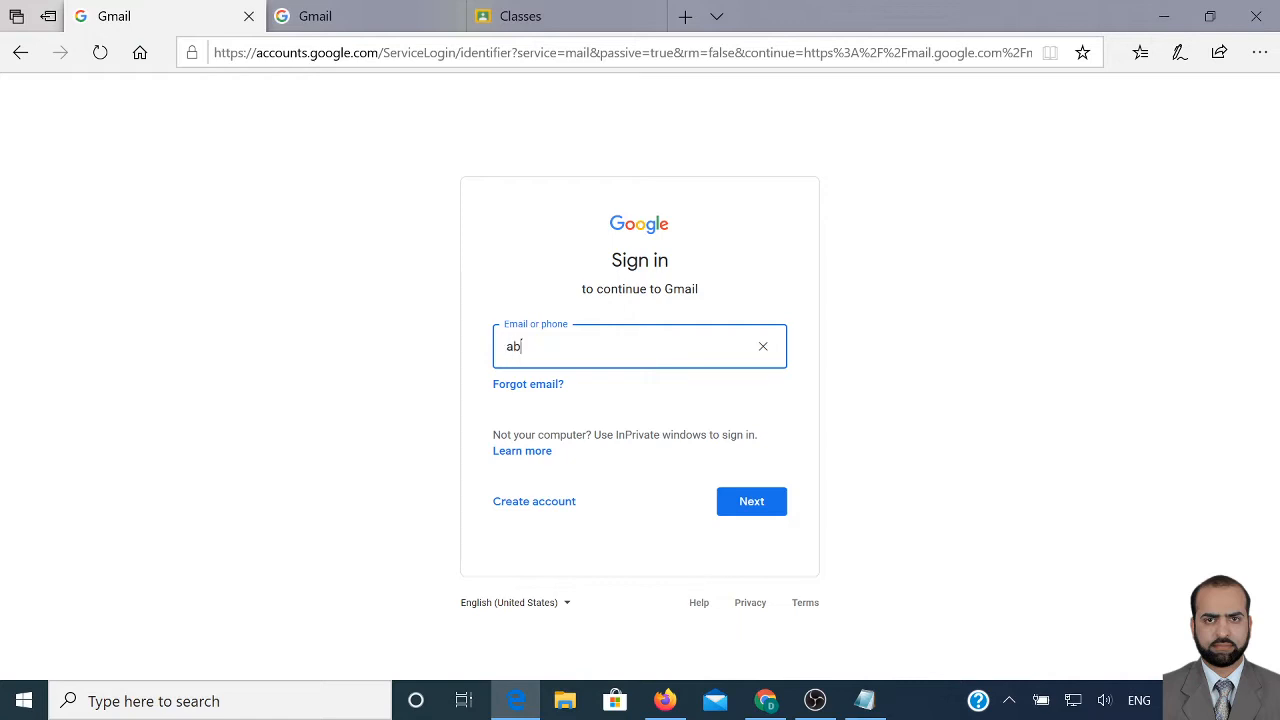
click(372, 20)
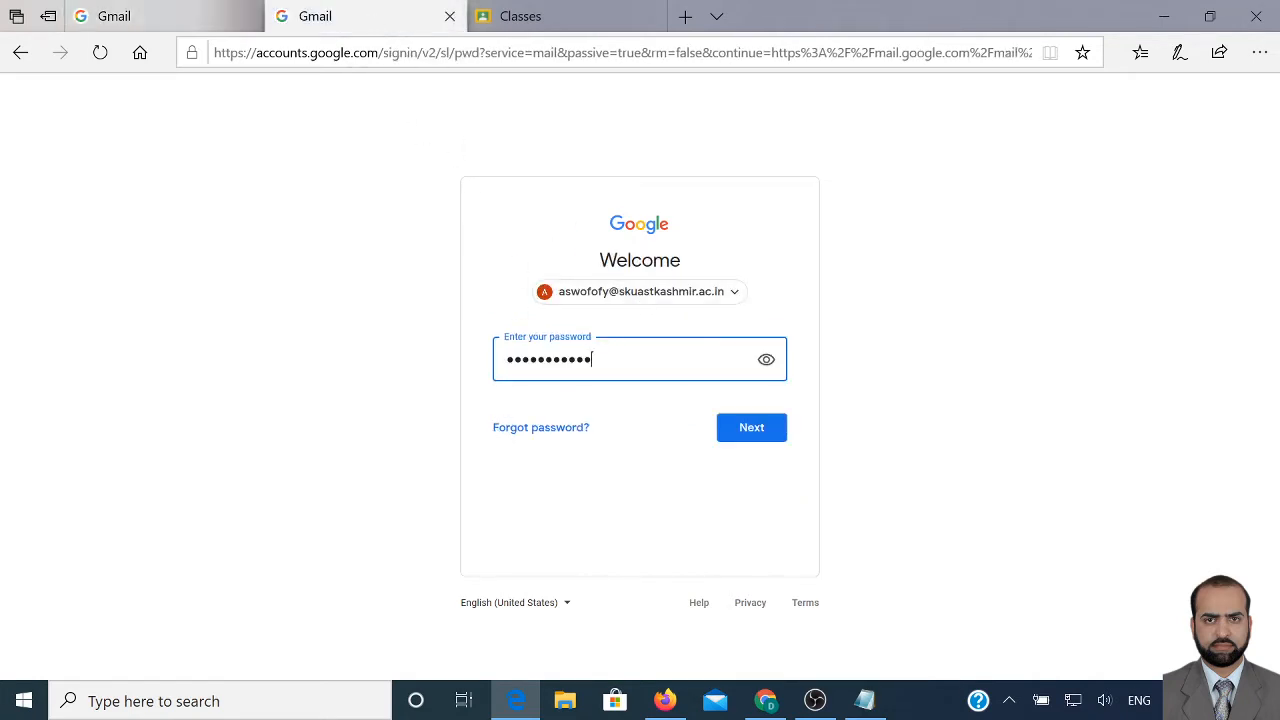
Sign in to Gmail and scroll the Google apps list down to Classroom
click(755, 441)
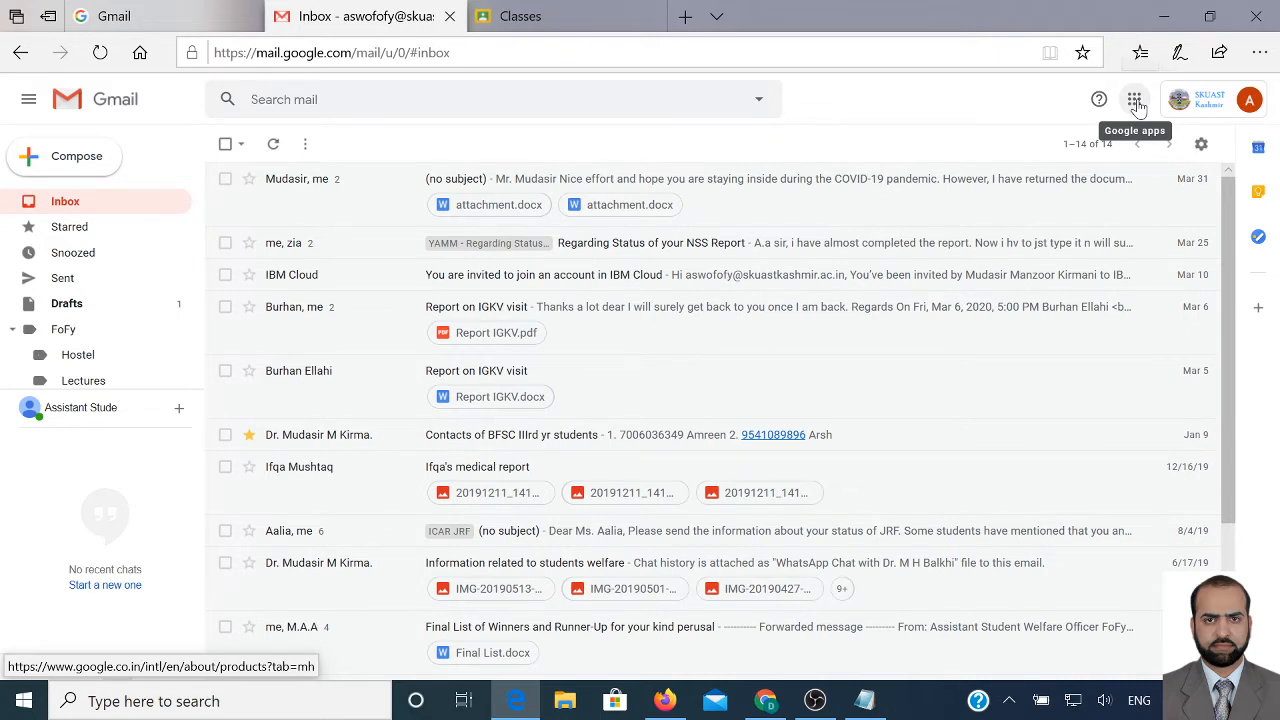
click(1135, 100)
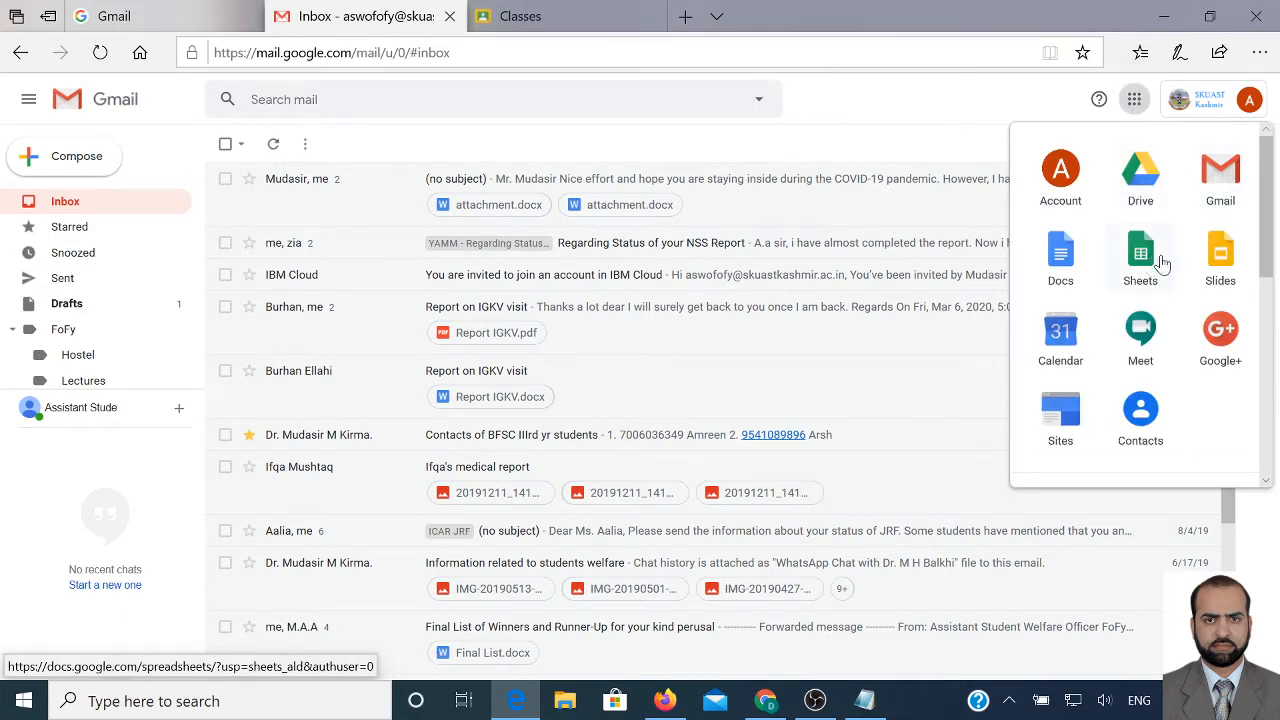
scroll(1143, 305, down, 3)
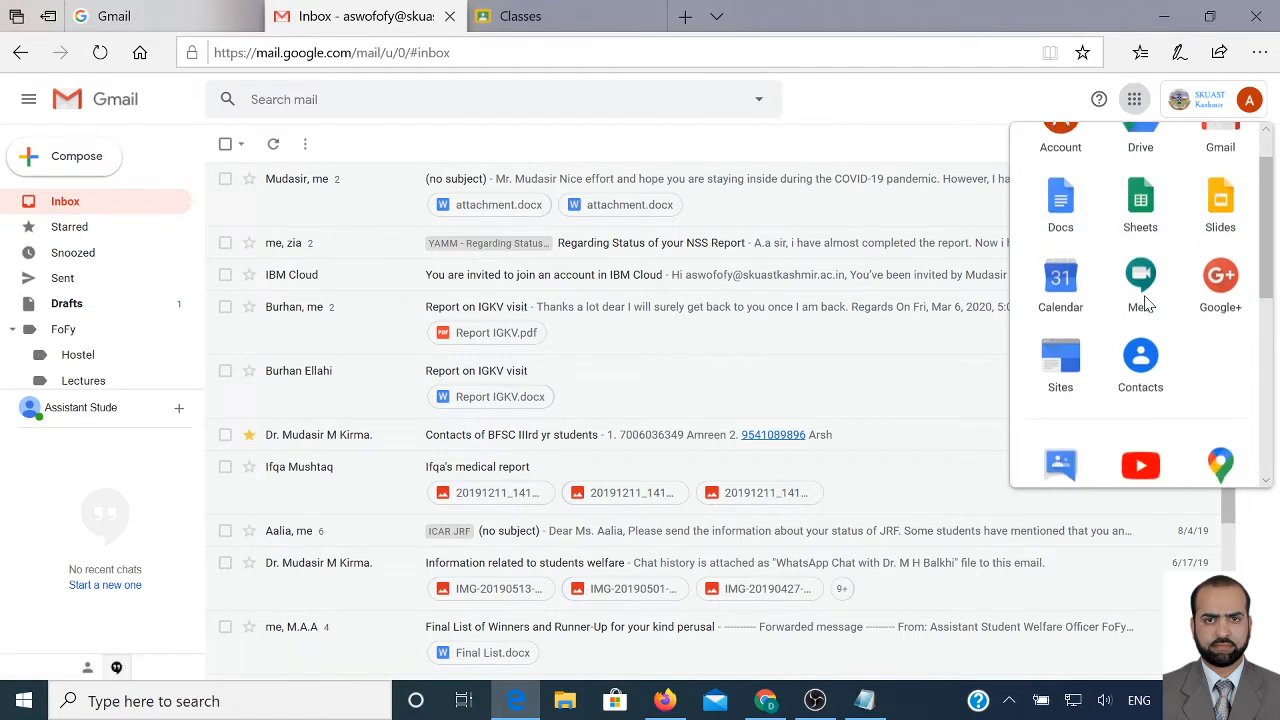
scroll(1148, 305, down, 3)
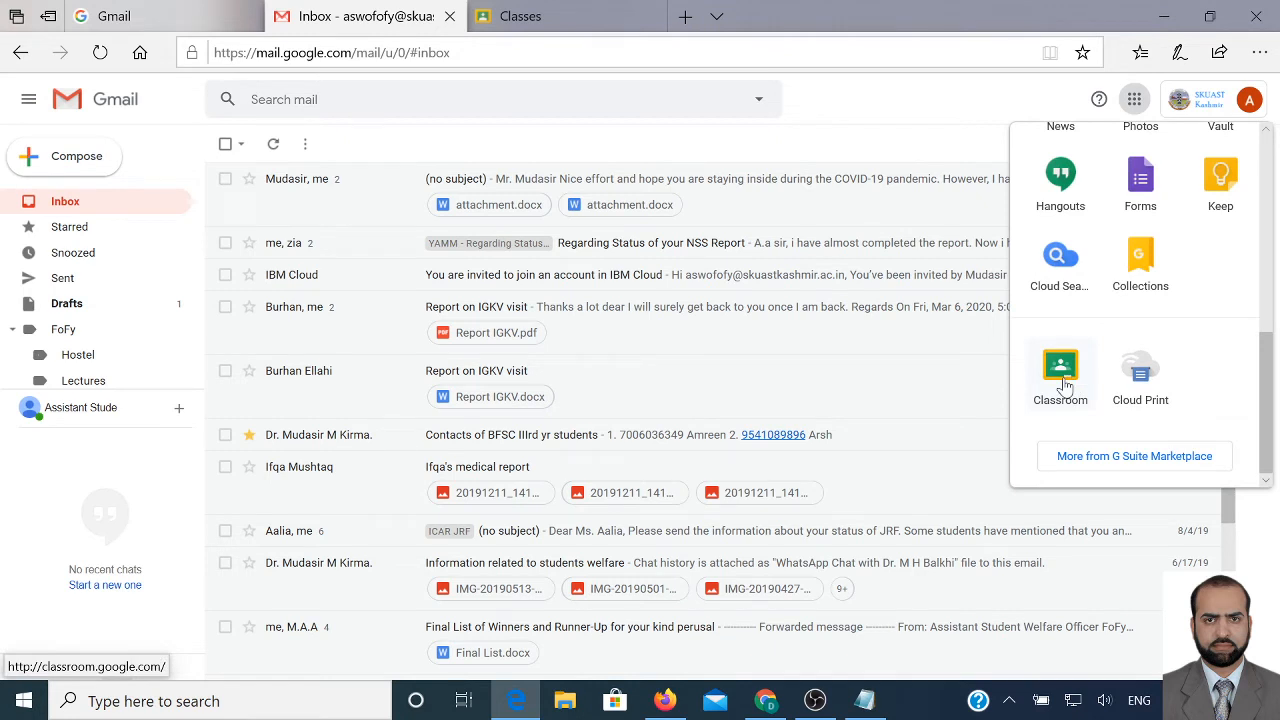
Open Google Classroom in a new tab and show the join or create class options
click(1066, 385)
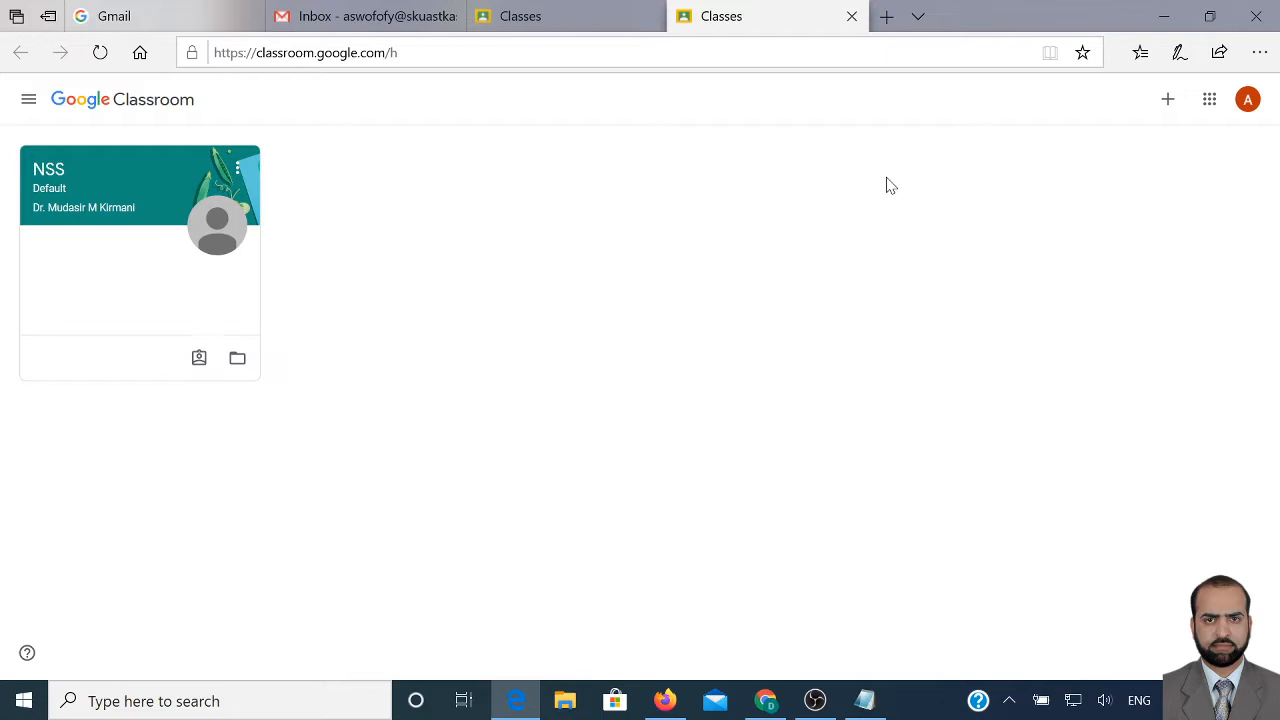
click(1170, 102)
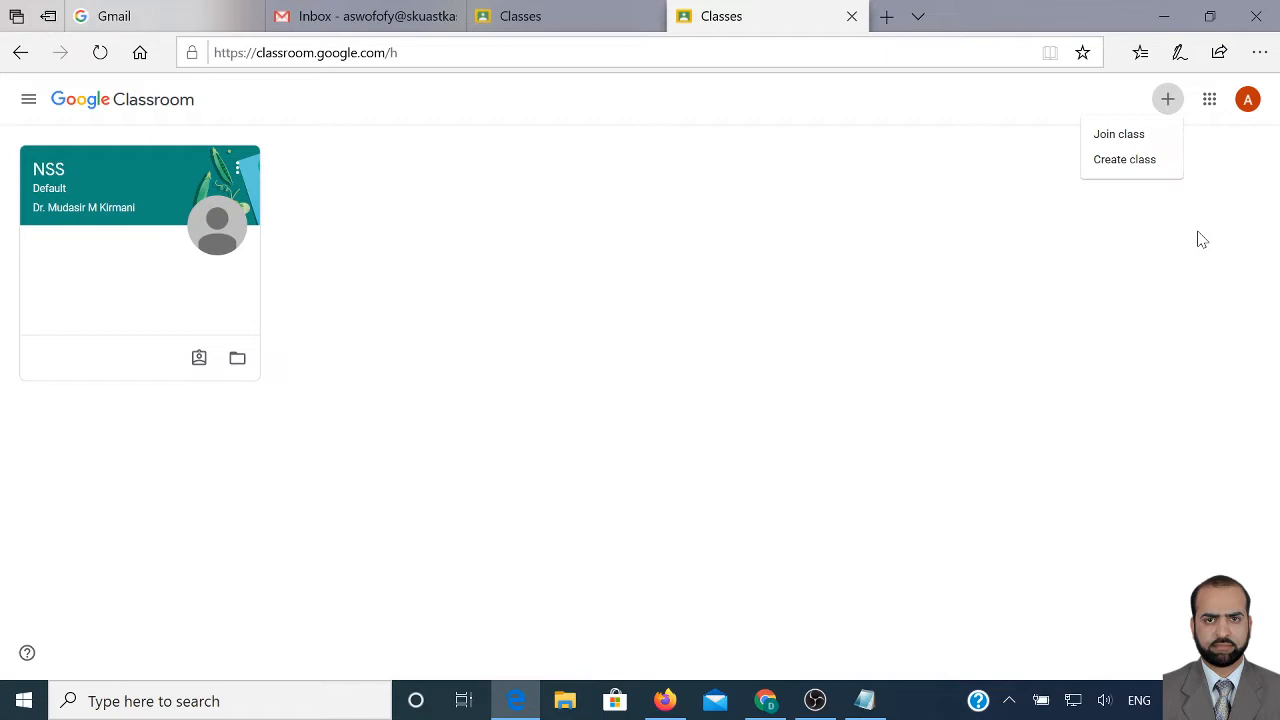
Fill the new class form: E-Learning using ICT, section FoFy, Computer Science, room FoFy, SKUAST-K
click(1143, 165)
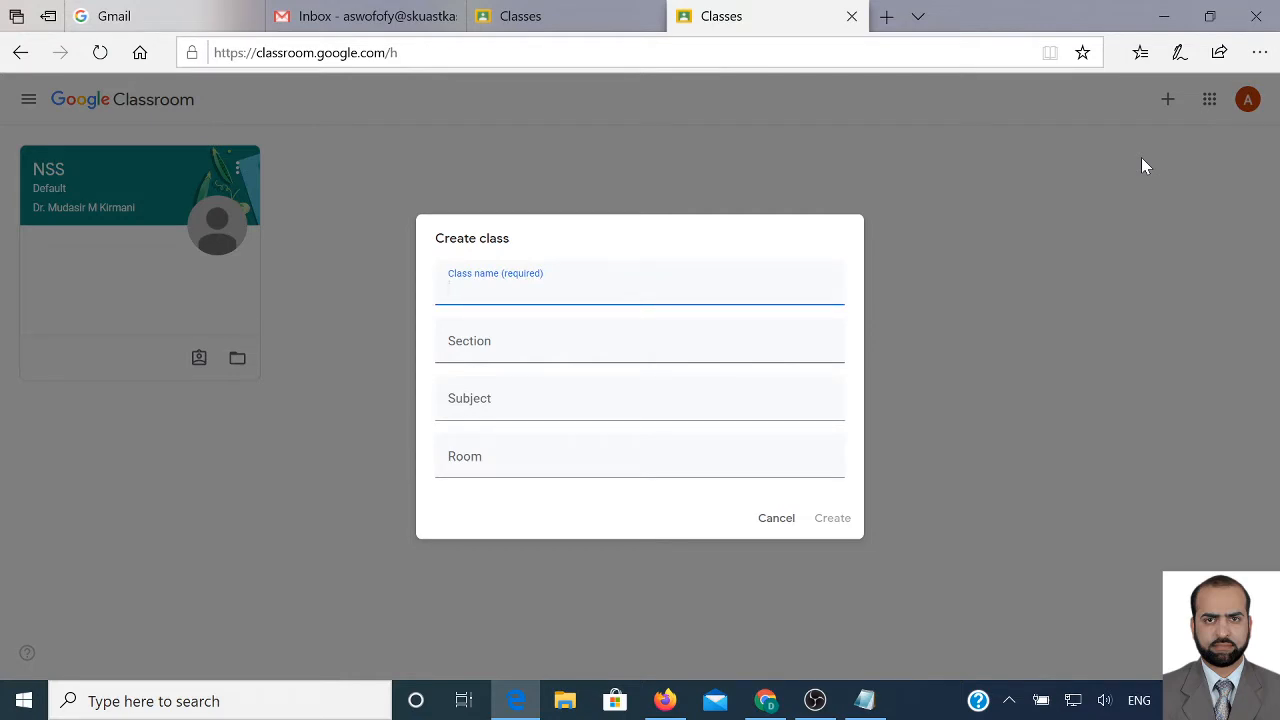
text(E-Learning using ICT)
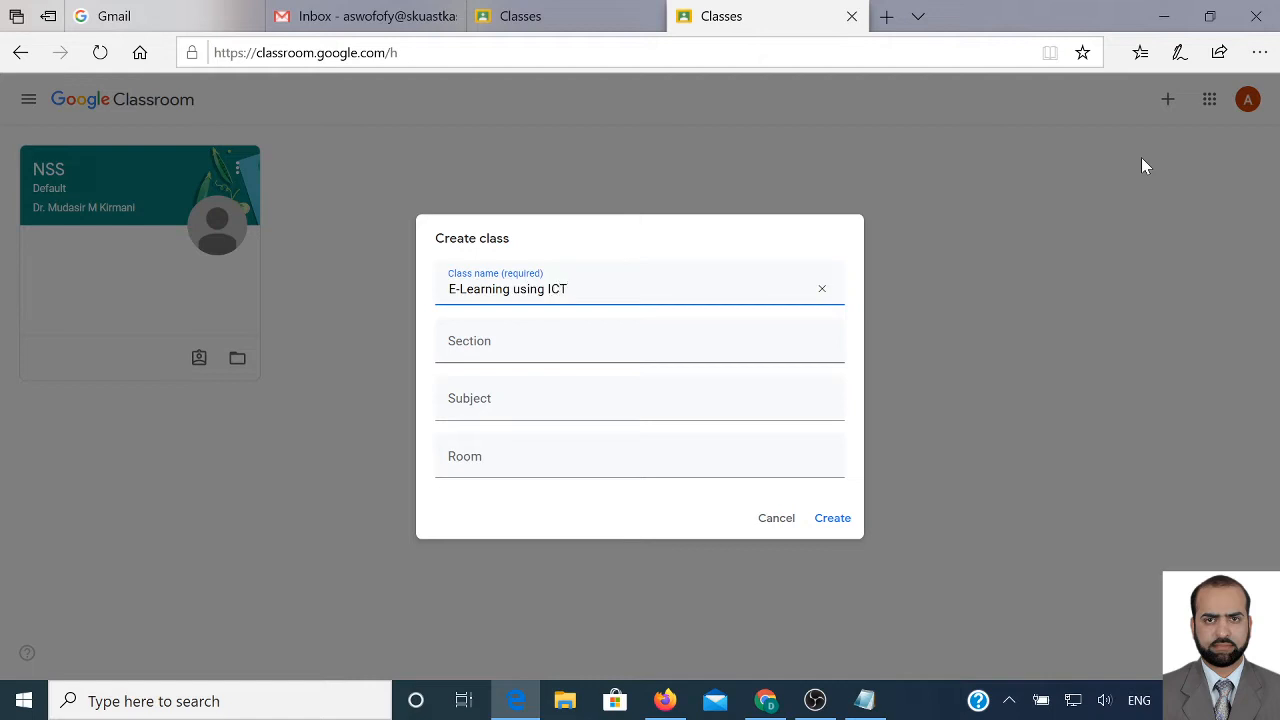
key(Tab)
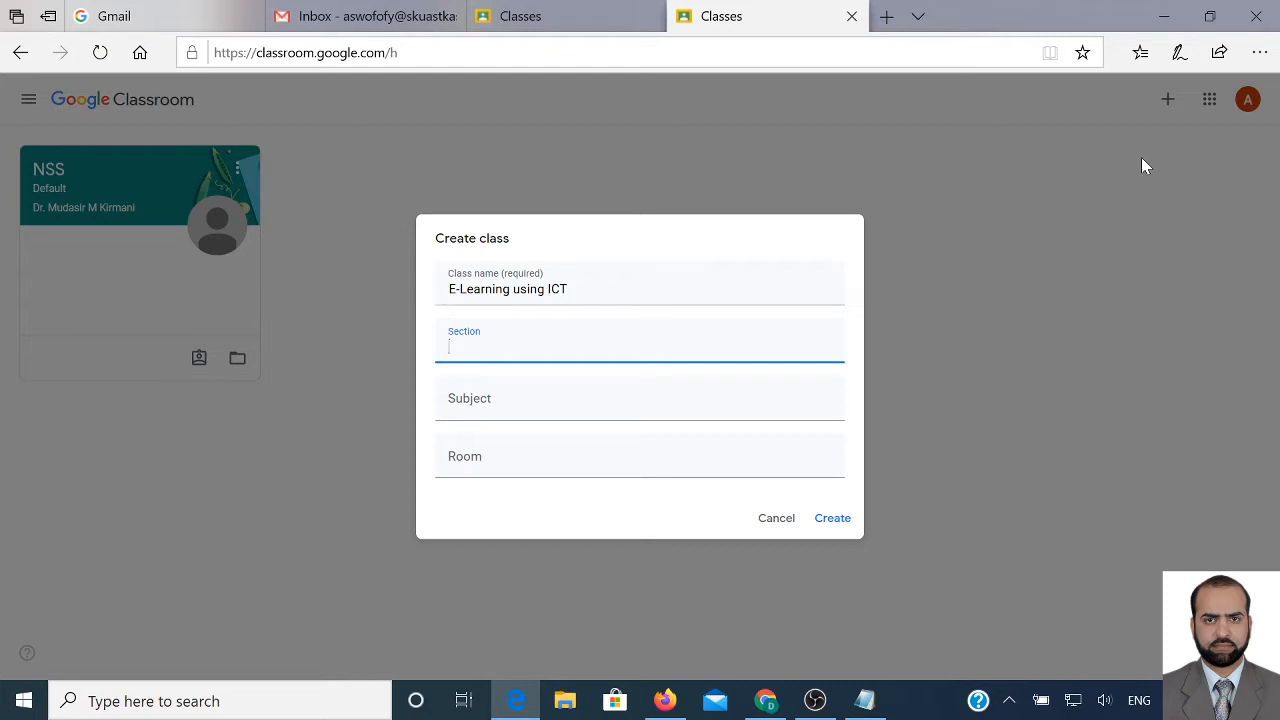
text(FoFy)
key(Tab)
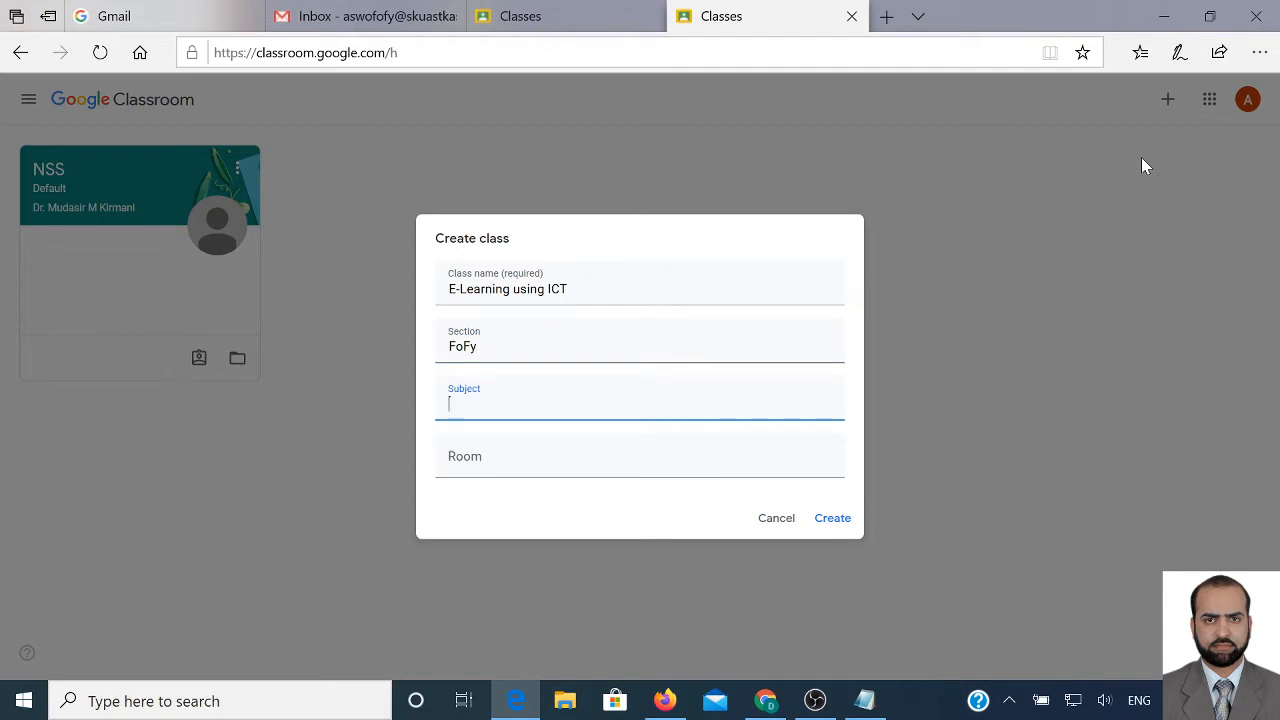
text(Comp)
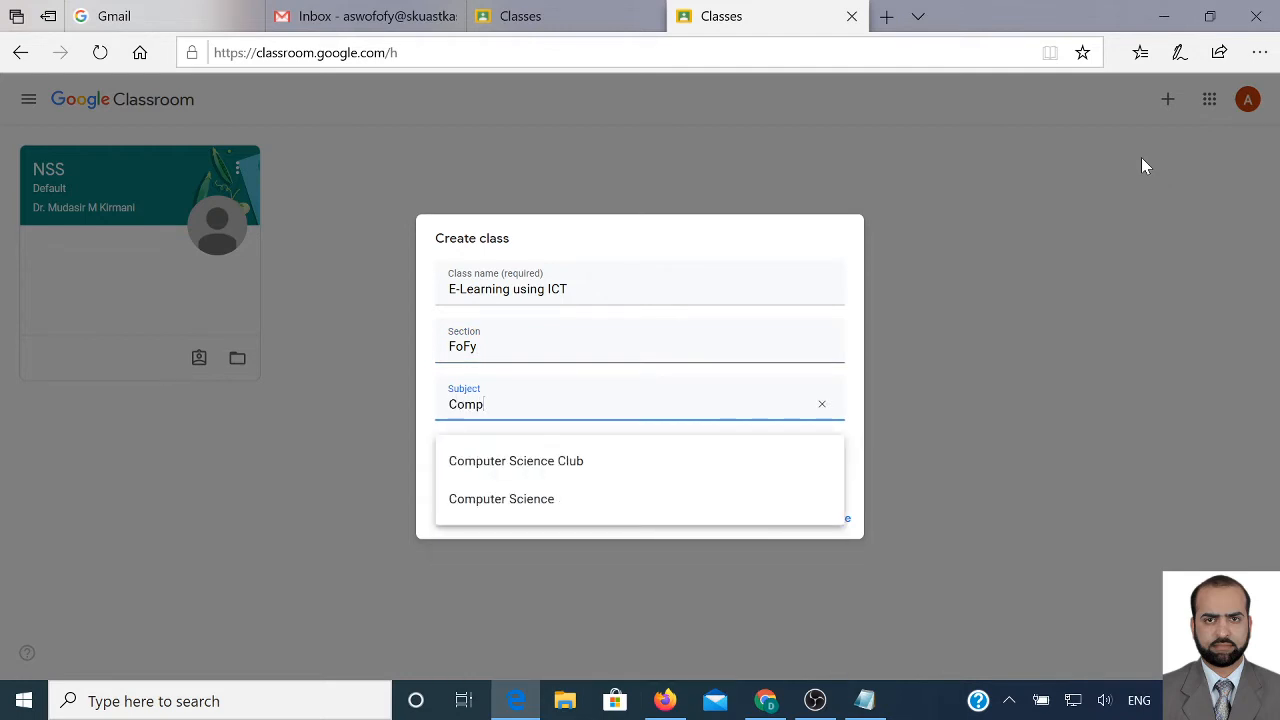
click(590, 495)
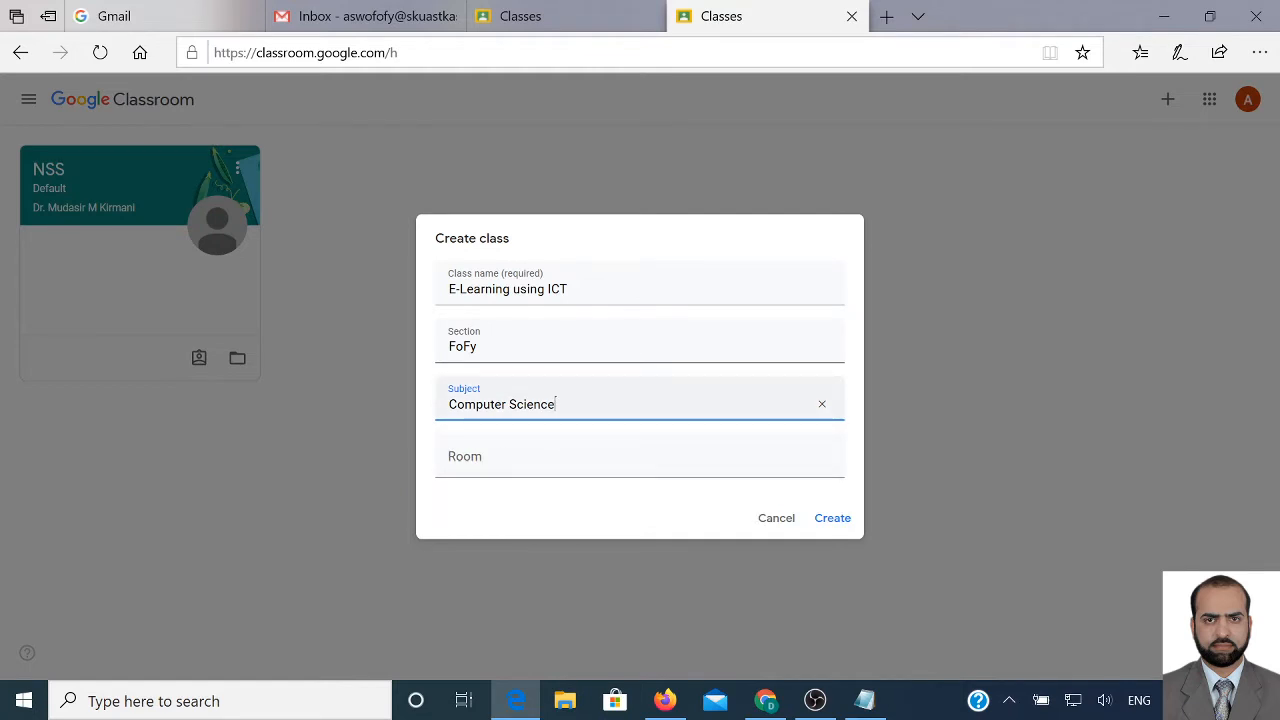
click(532, 457)
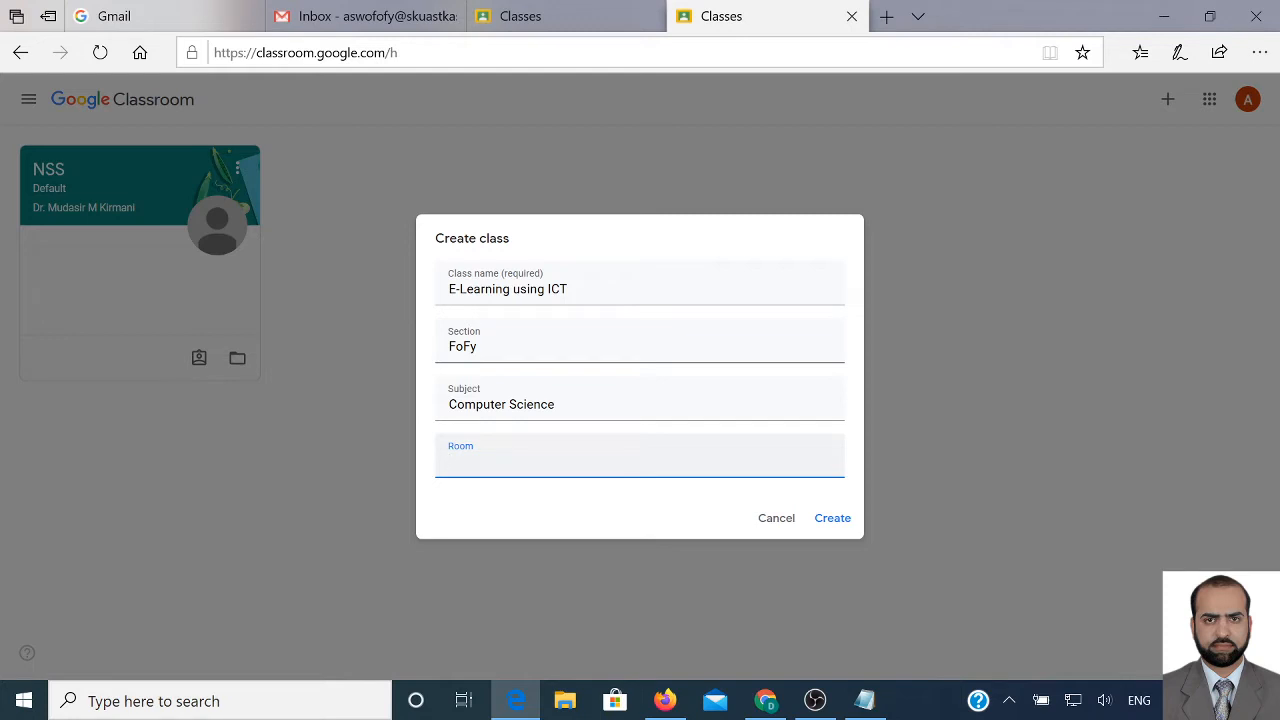
text(Fofy, SKUAST-K)
drag(470, 461, 461, 461)
text(F)
Create the class, then display its class code enlarged and close that view
click(834, 522)
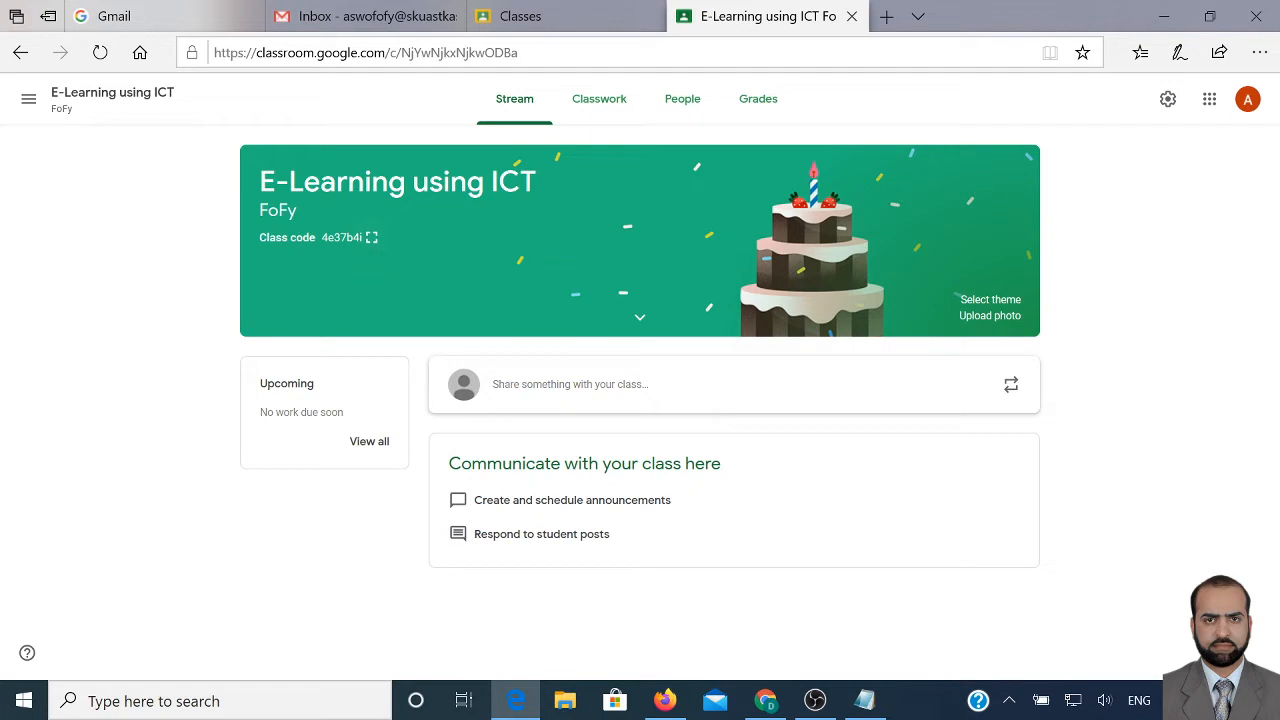
drag(320, 238, 332, 243)
click(372, 242)
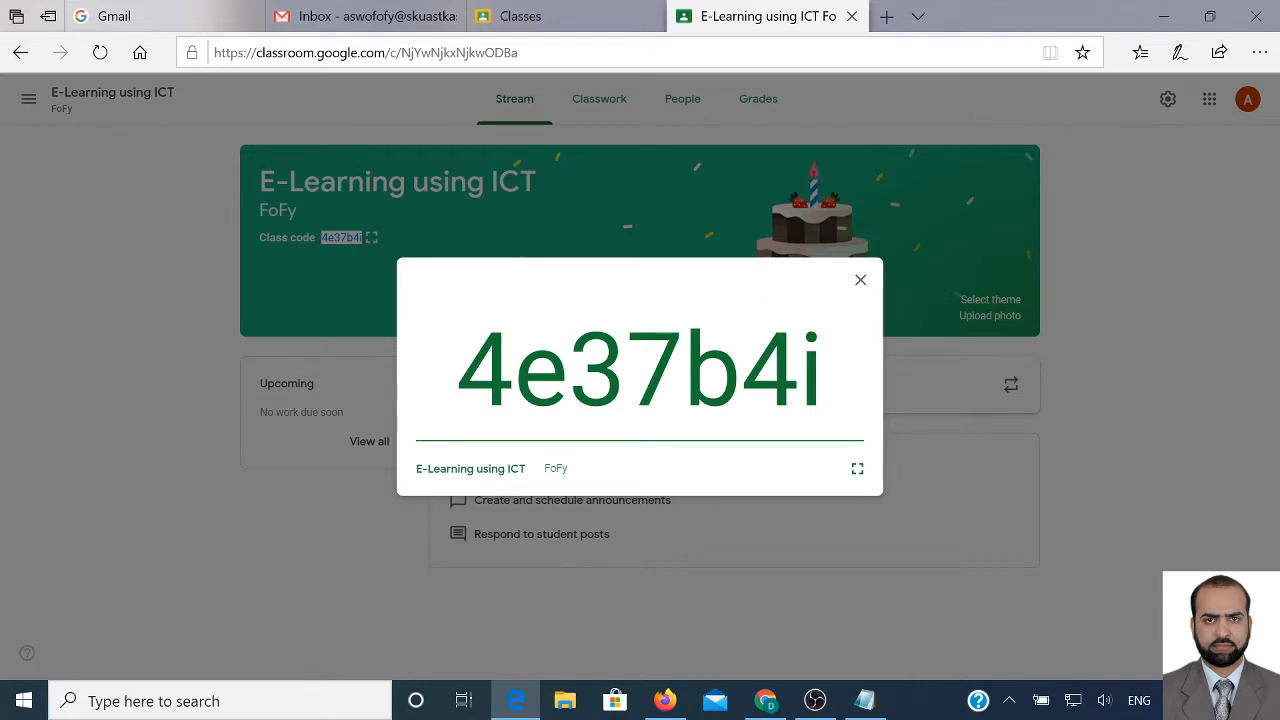
drag(458, 370, 824, 370)
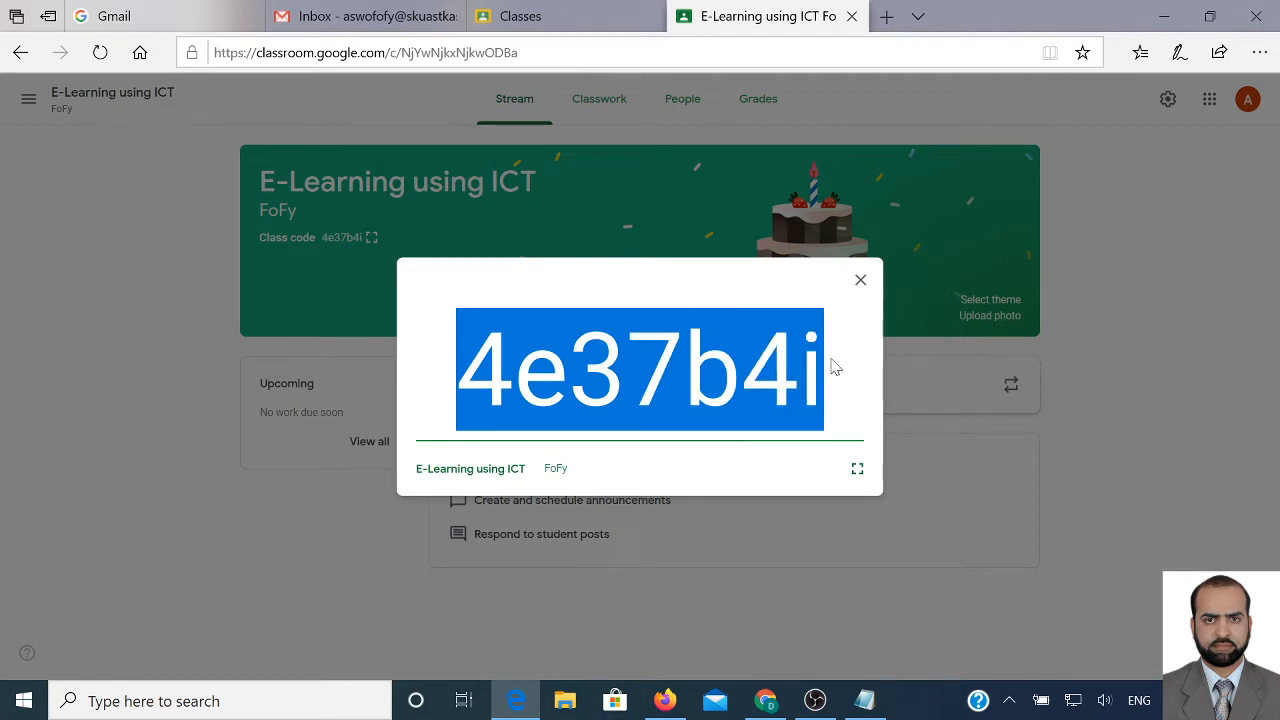
click(860, 280)
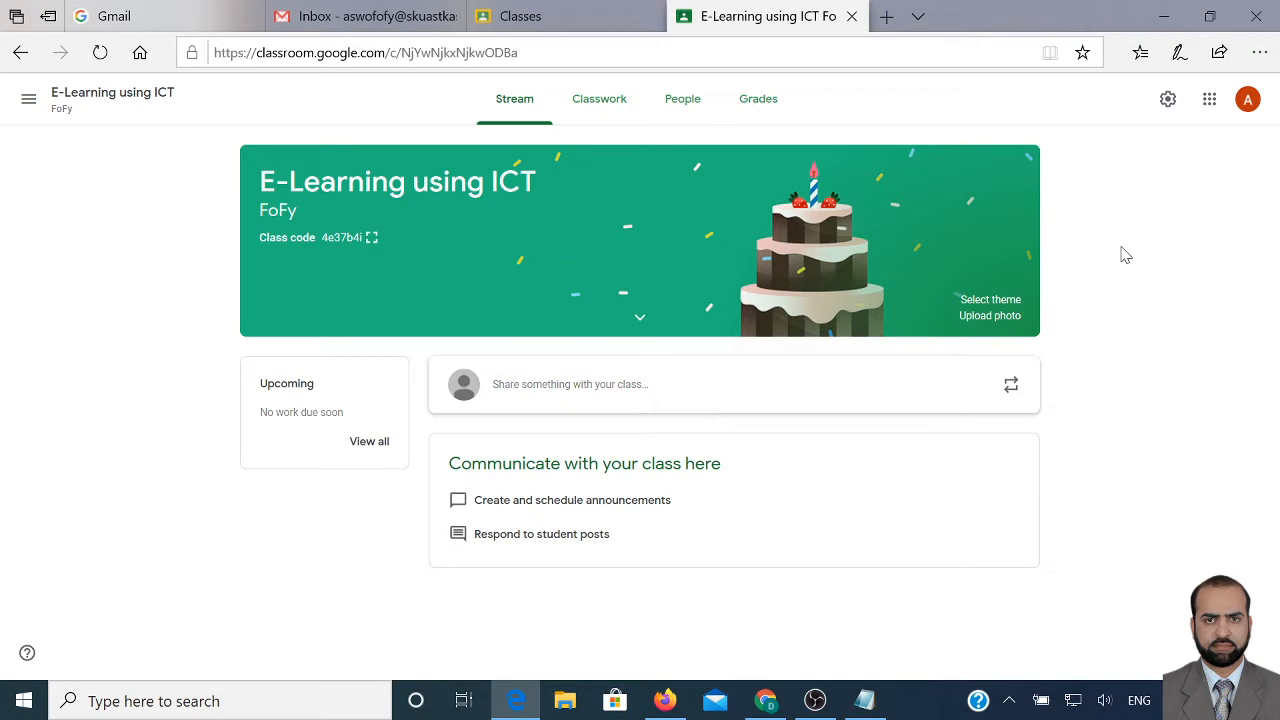
Add notes '2 create a course using Google Classroom' and '3 Invite students to join the course'
click(864, 700)
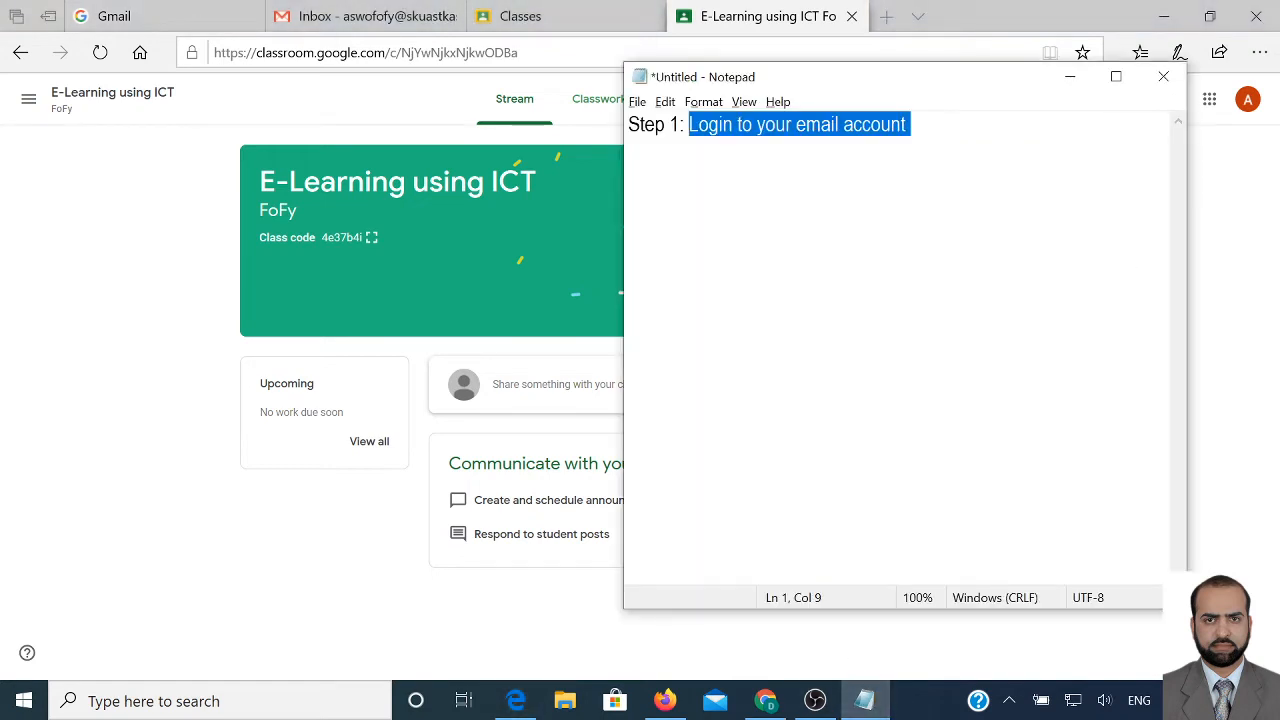
click(910, 124)
key(Return)
text(2)
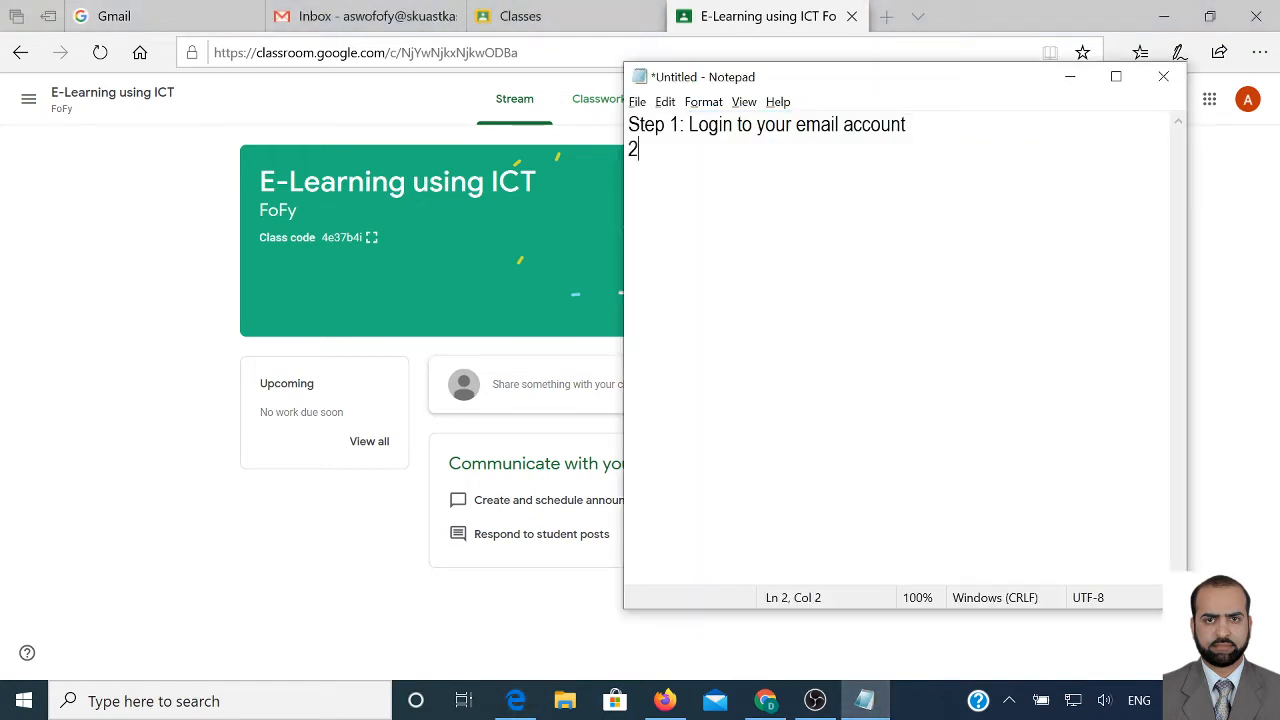
text( create a course using)
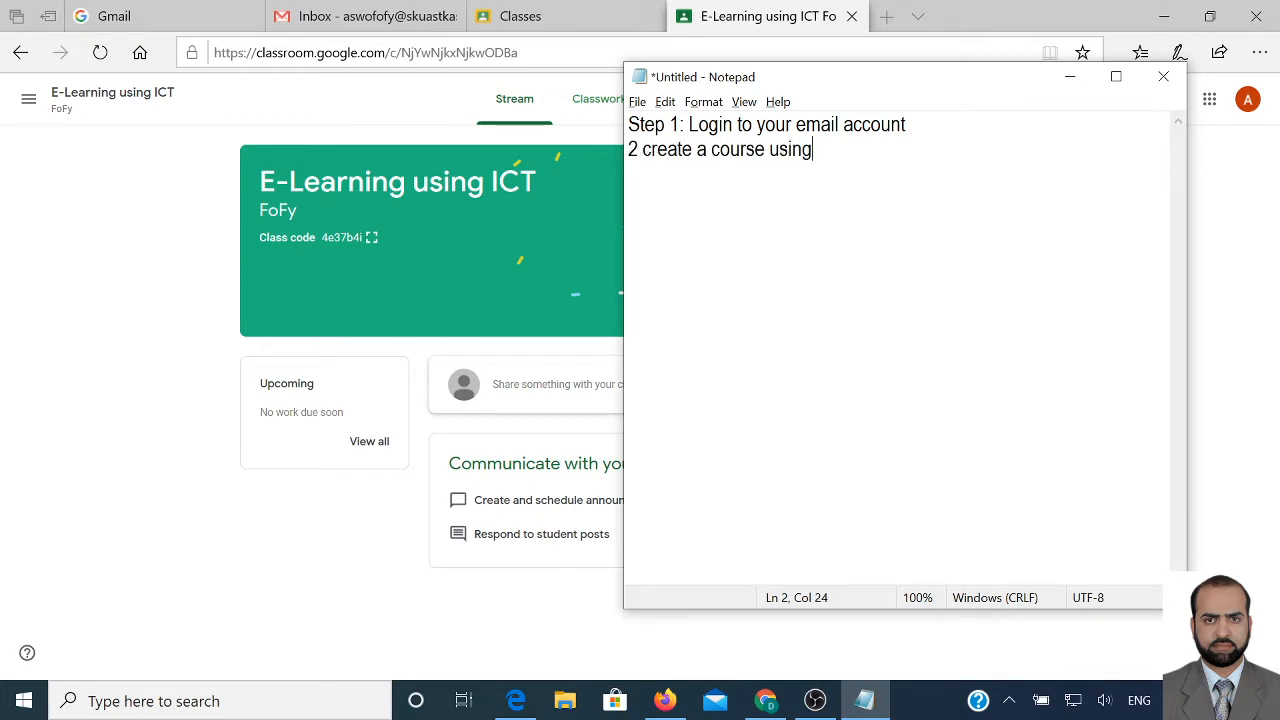
text( Google )
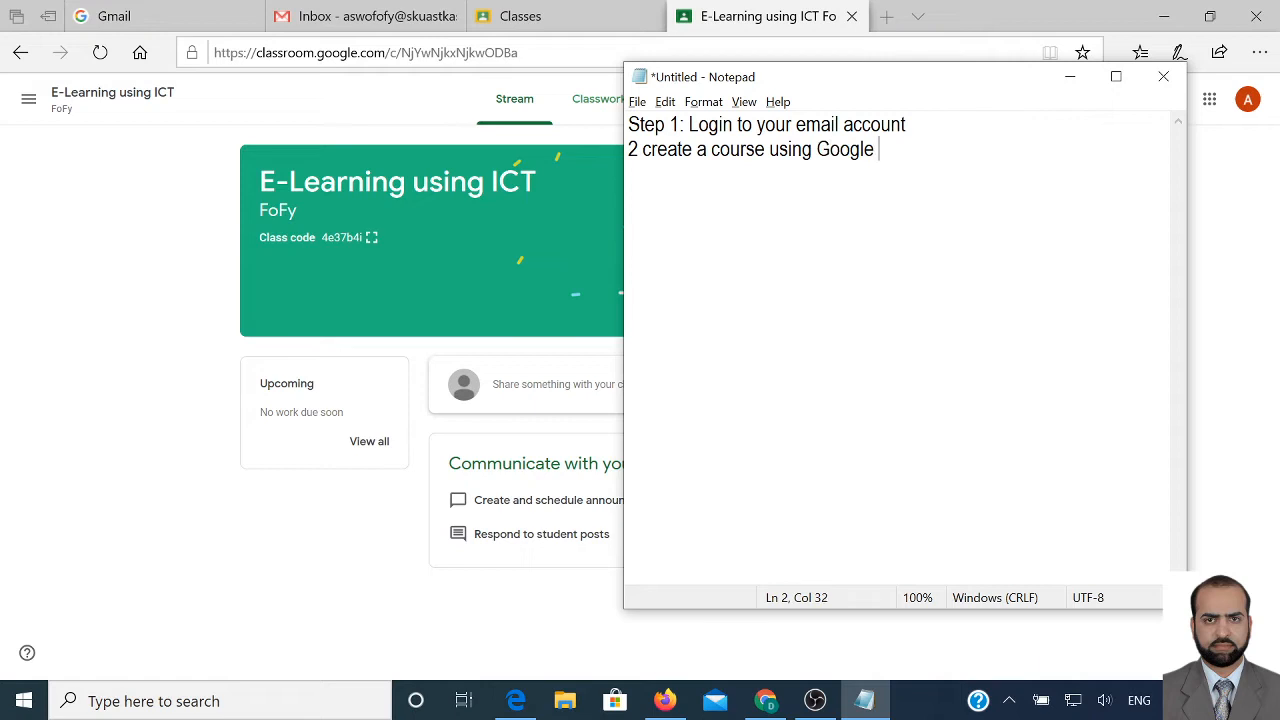
text(Classroom)
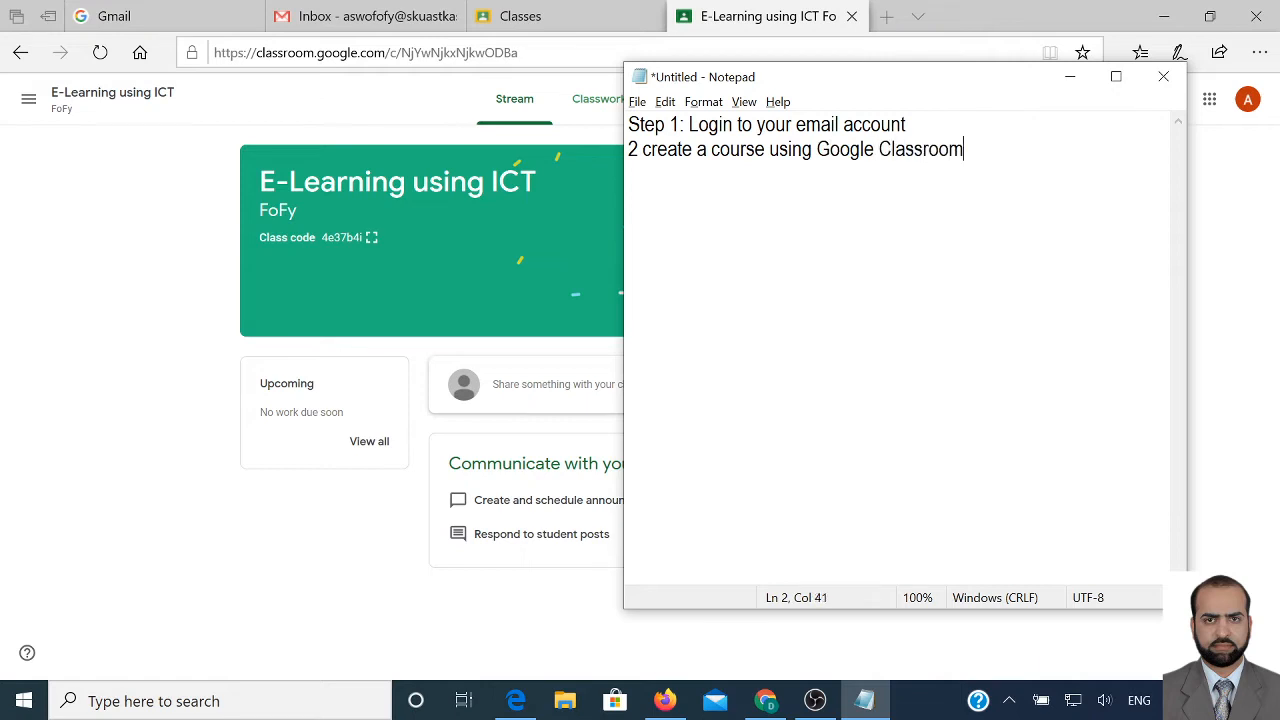
key(Return)
text(3 Invite students )
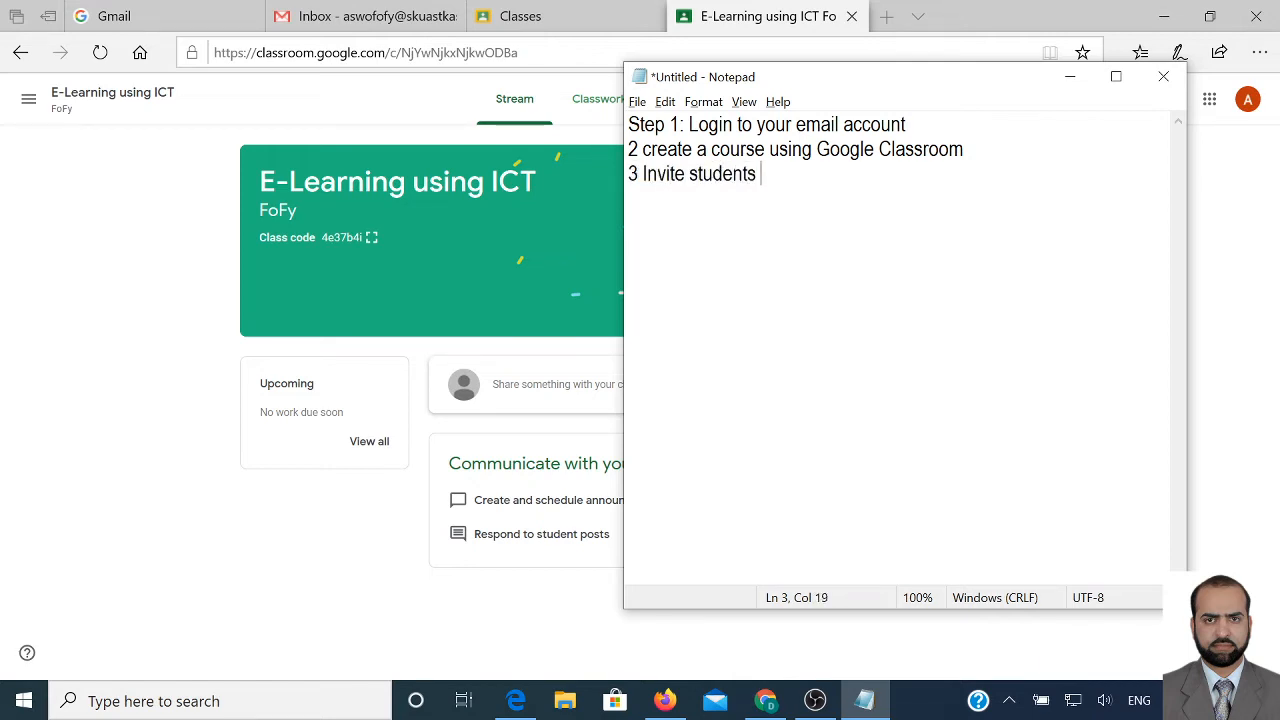
text(to join the course)
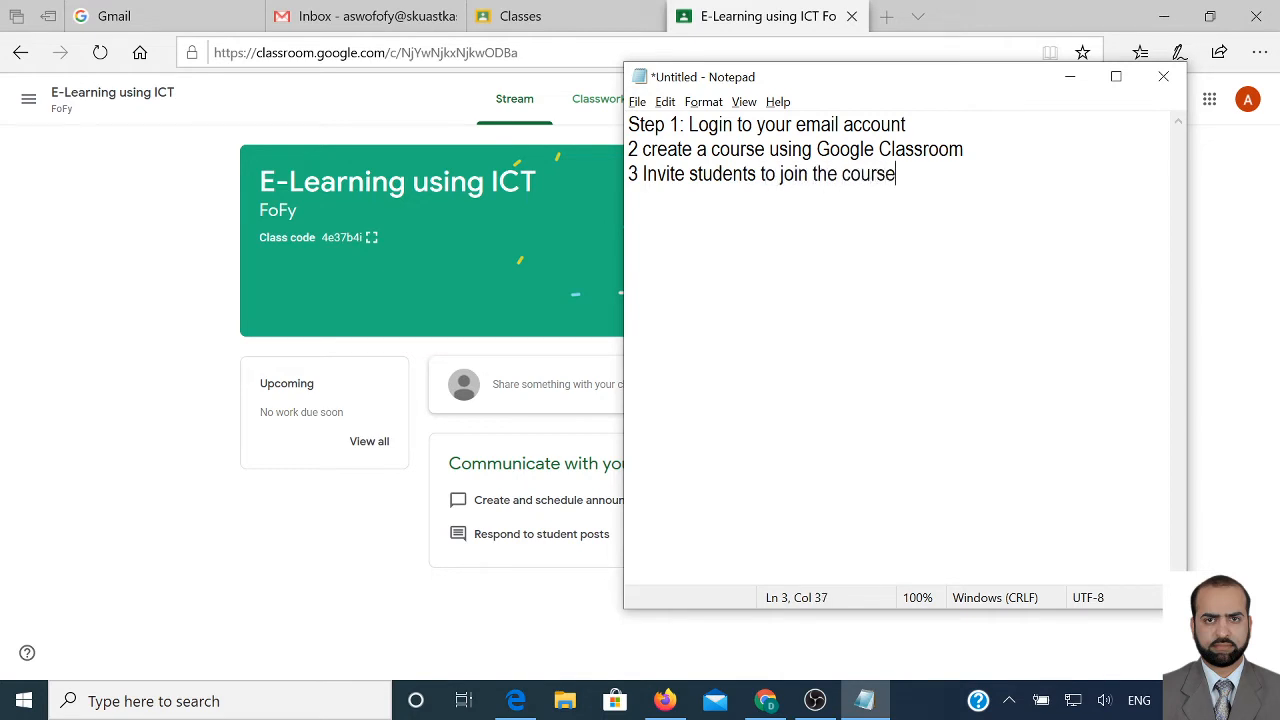
click(371, 137)
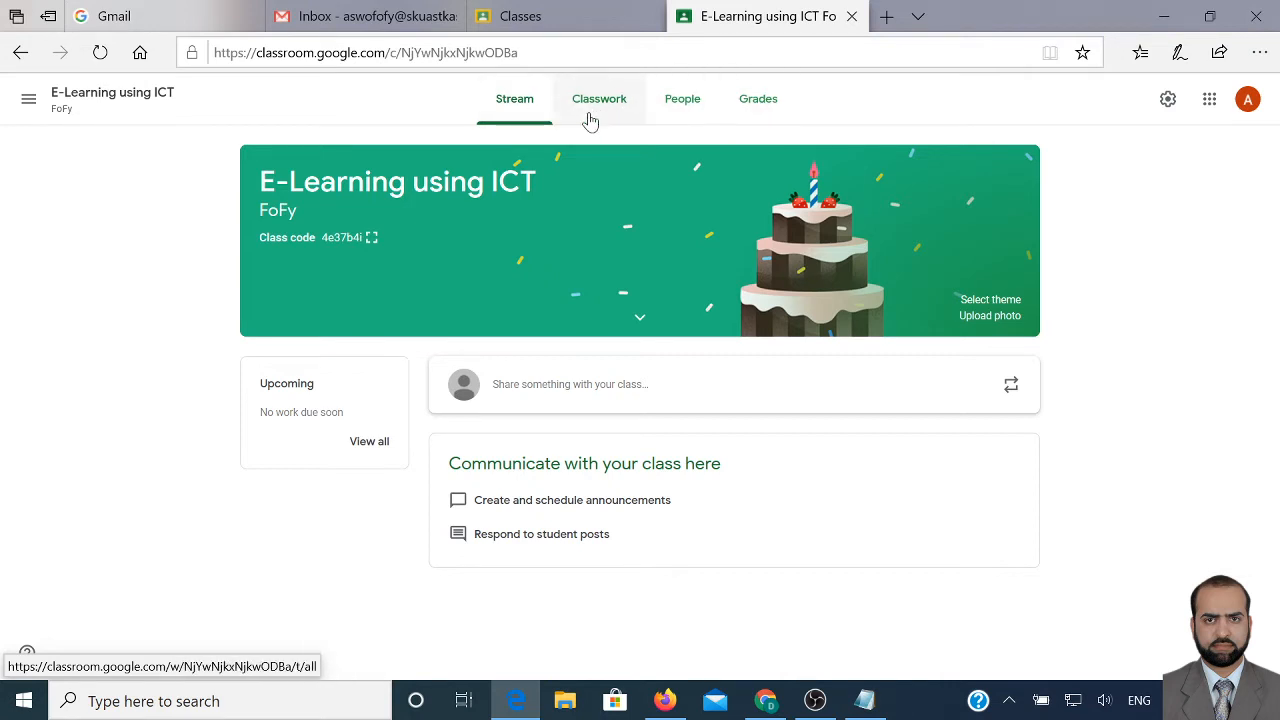
Open the class's People page and cancel the Invite teachers dialog without inviting anyone
click(675, 117)
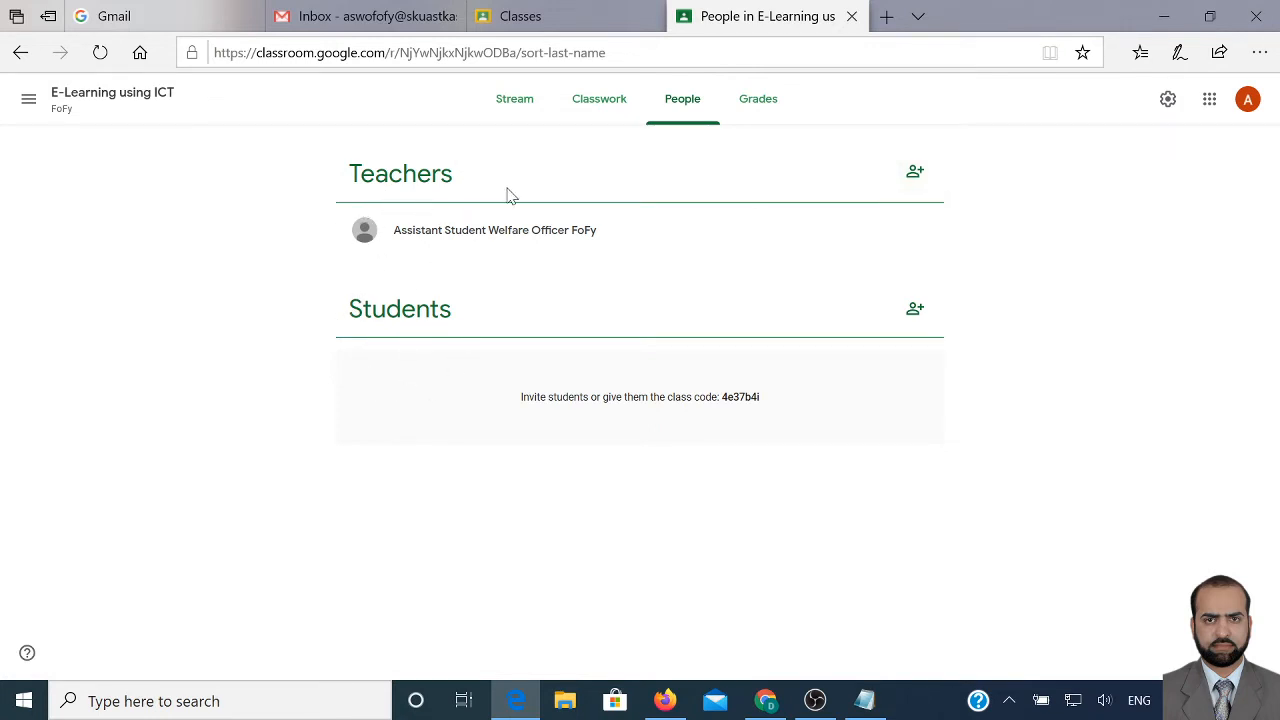
click(914, 176)
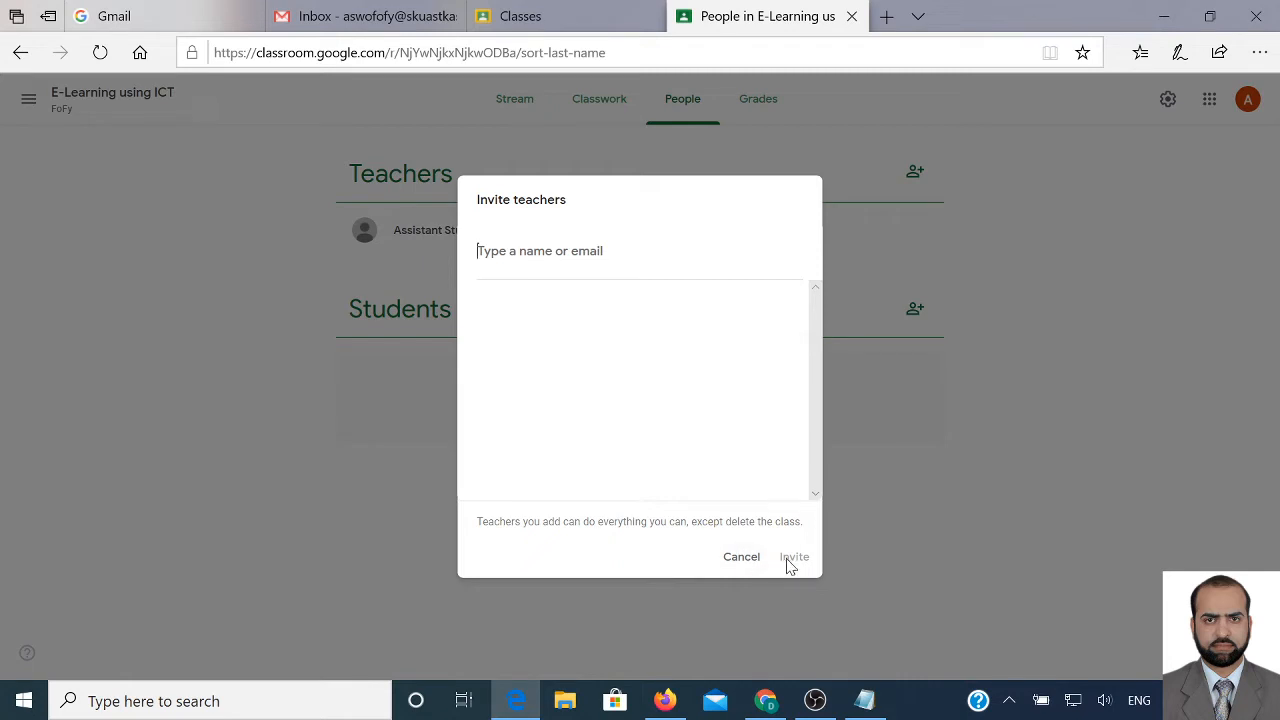
click(931, 481)
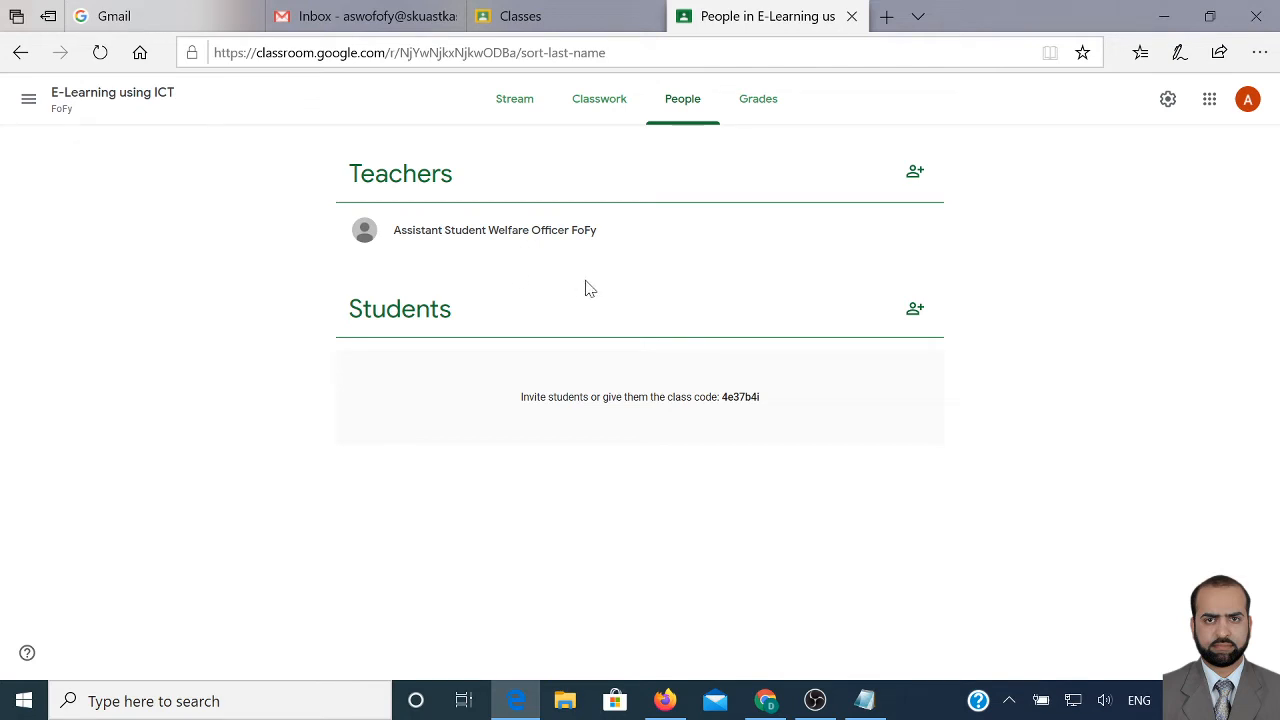
click(914, 312)
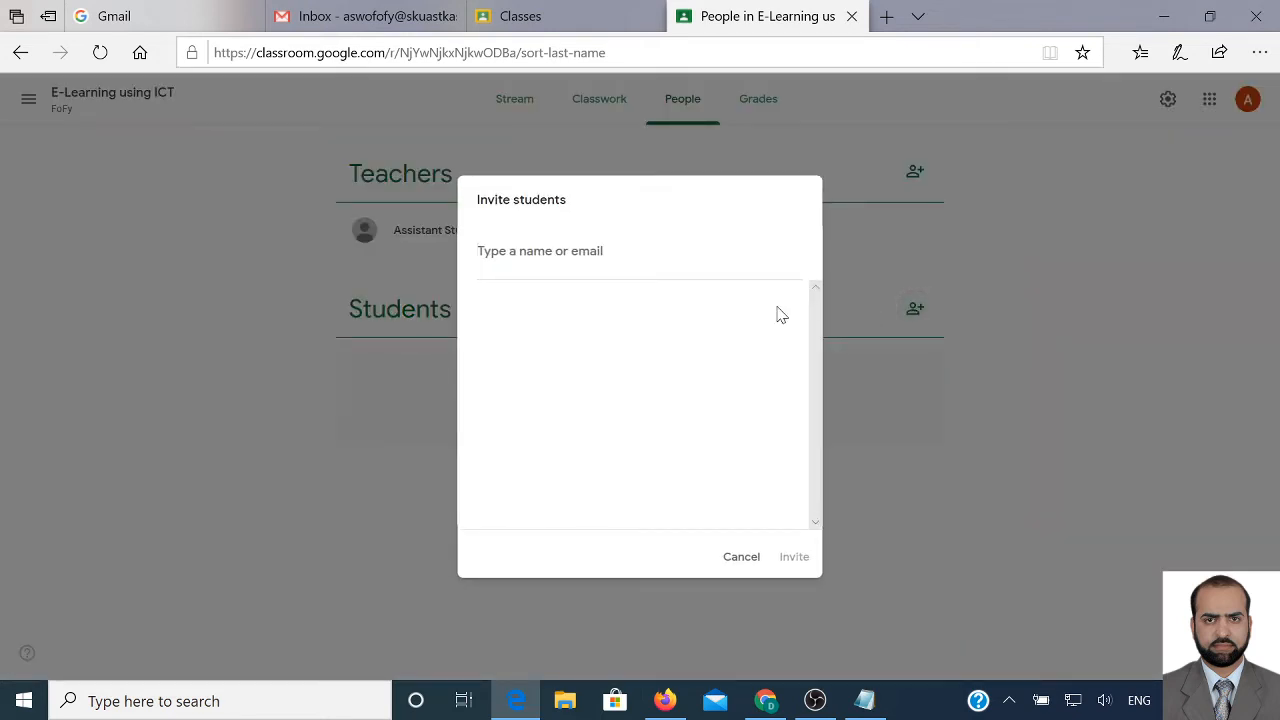
text(mmki)
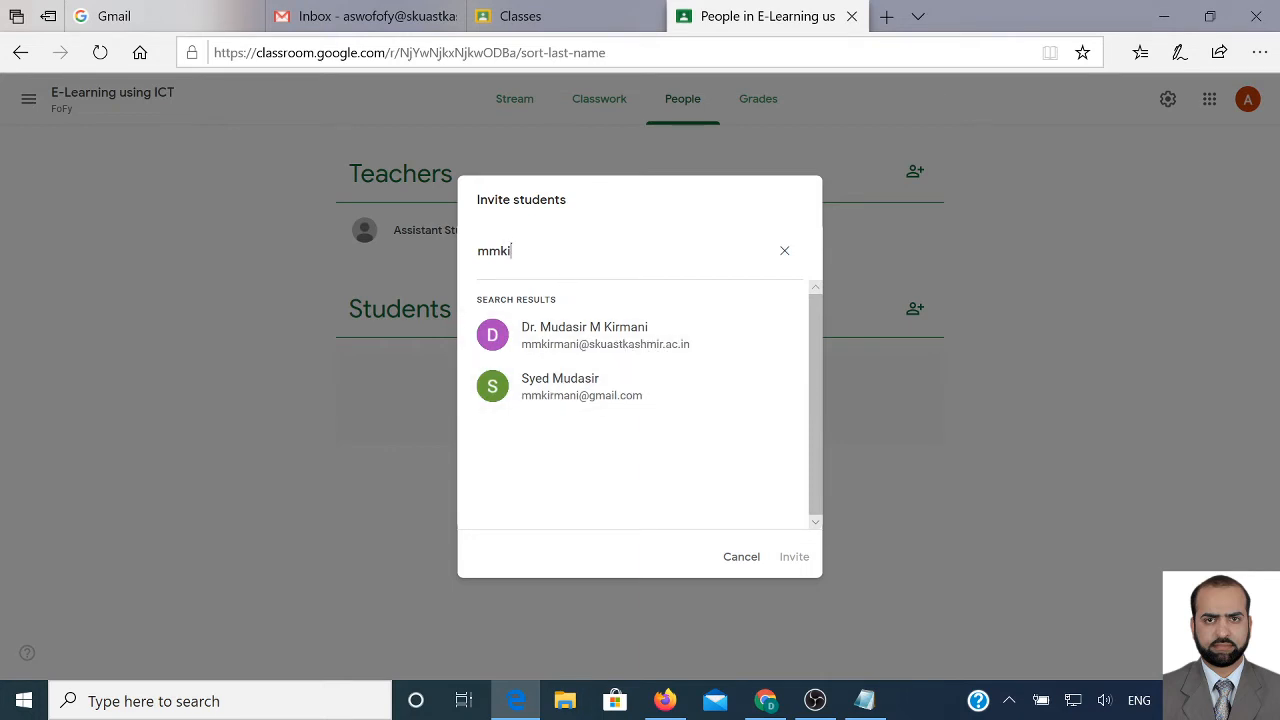
key(shift+Left)
key(shift+Left)
key(shift+Left)
key(shift+Left)
text(asi)
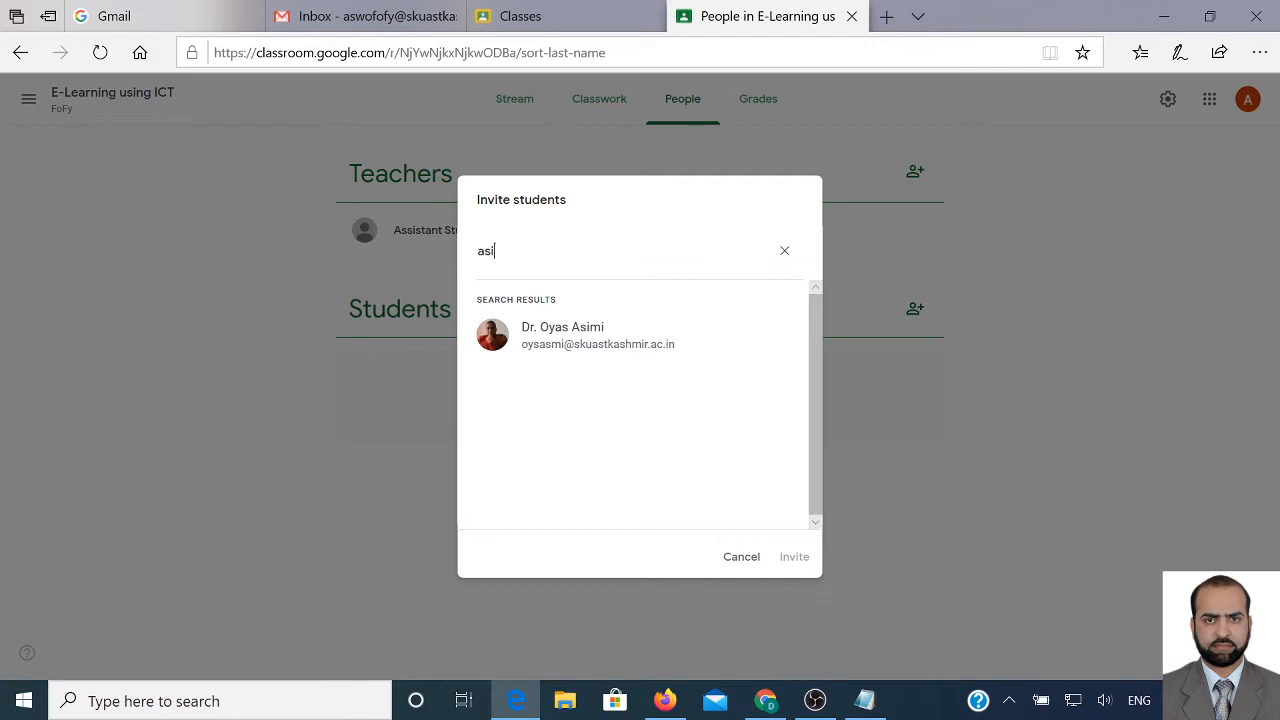
key(ctrl+a)
click(824, 545)
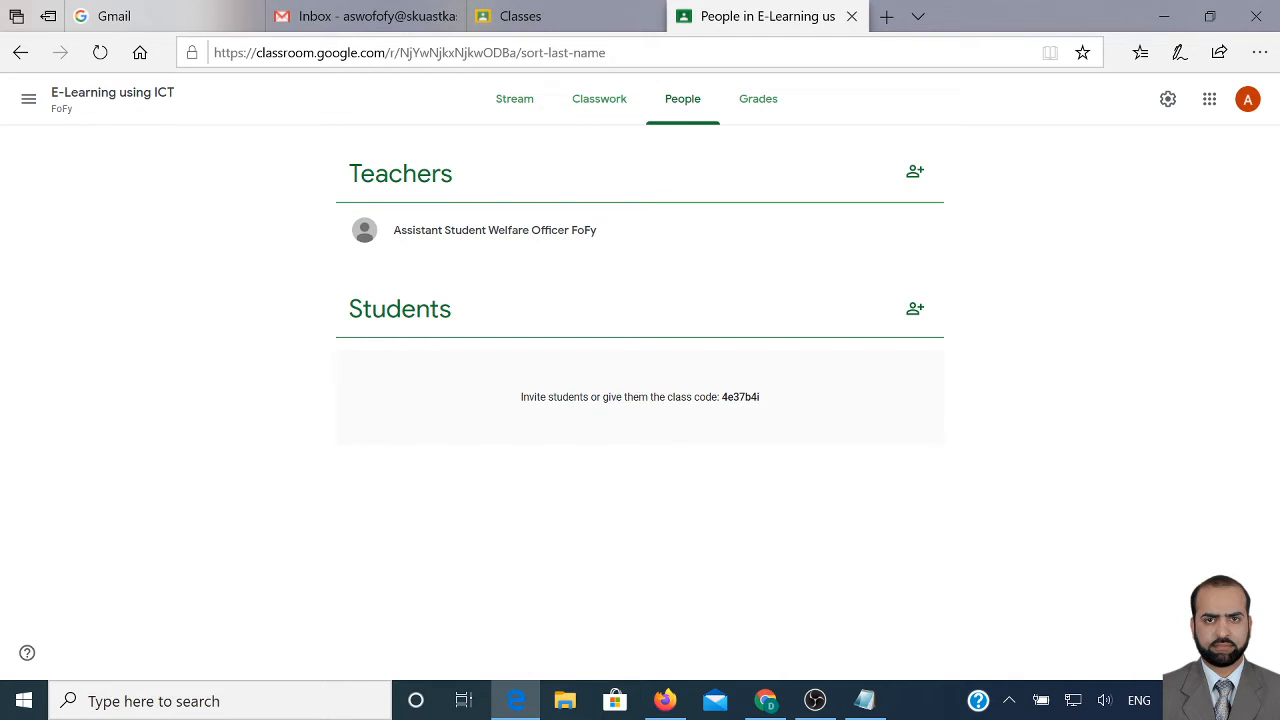
drag(721, 398, 757, 404)
Draft a Gmail message with subject 'Join my Google classsroom' and body 'Code:'
click(357, 20)
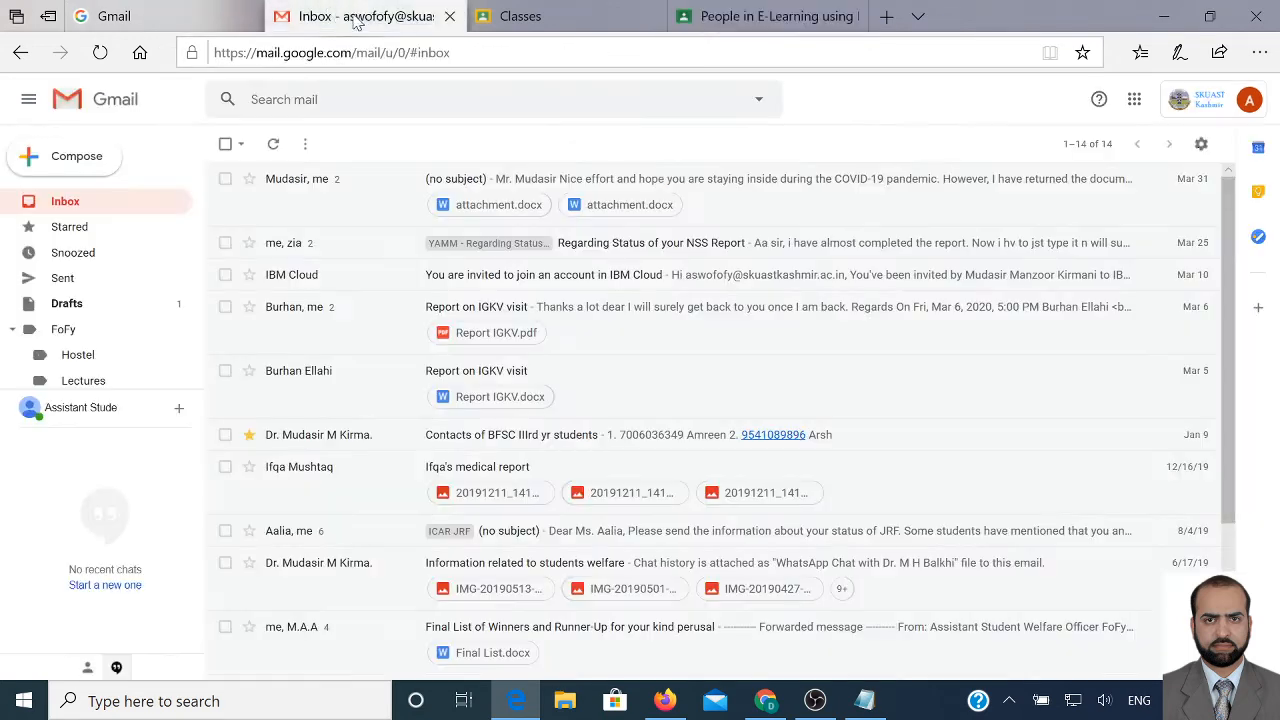
click(84, 163)
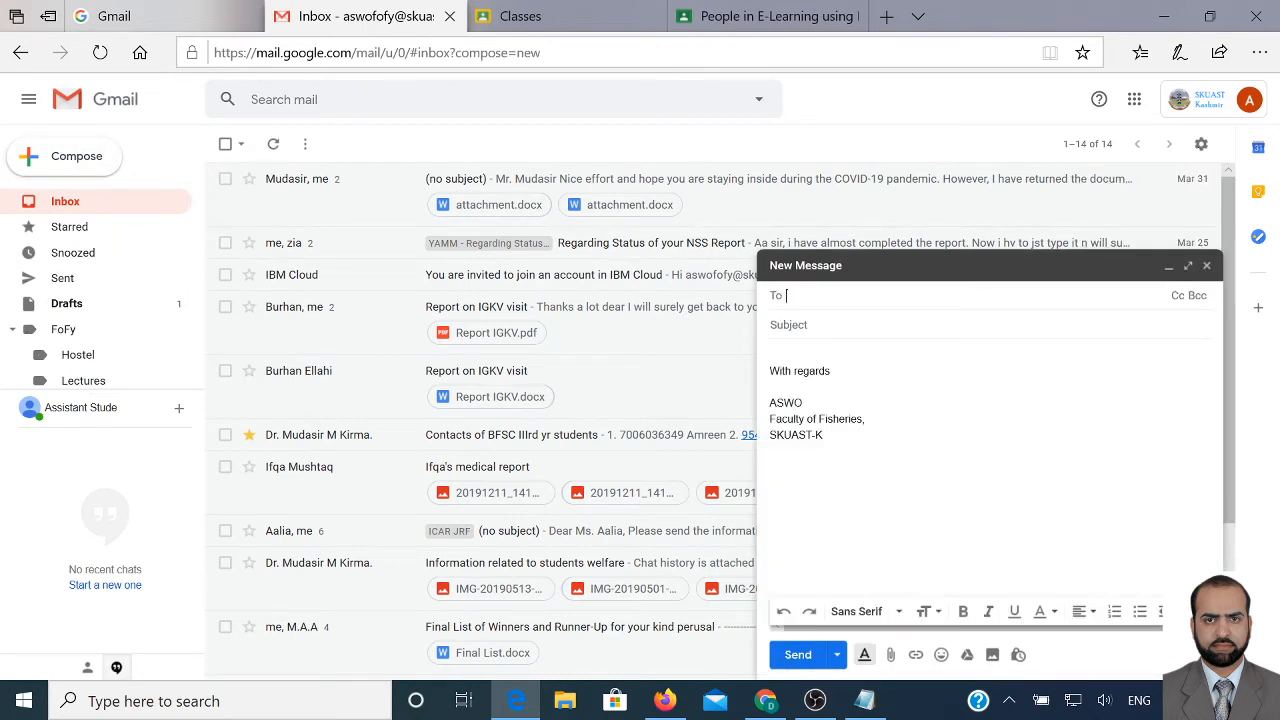
click(790, 325)
text(Join my)
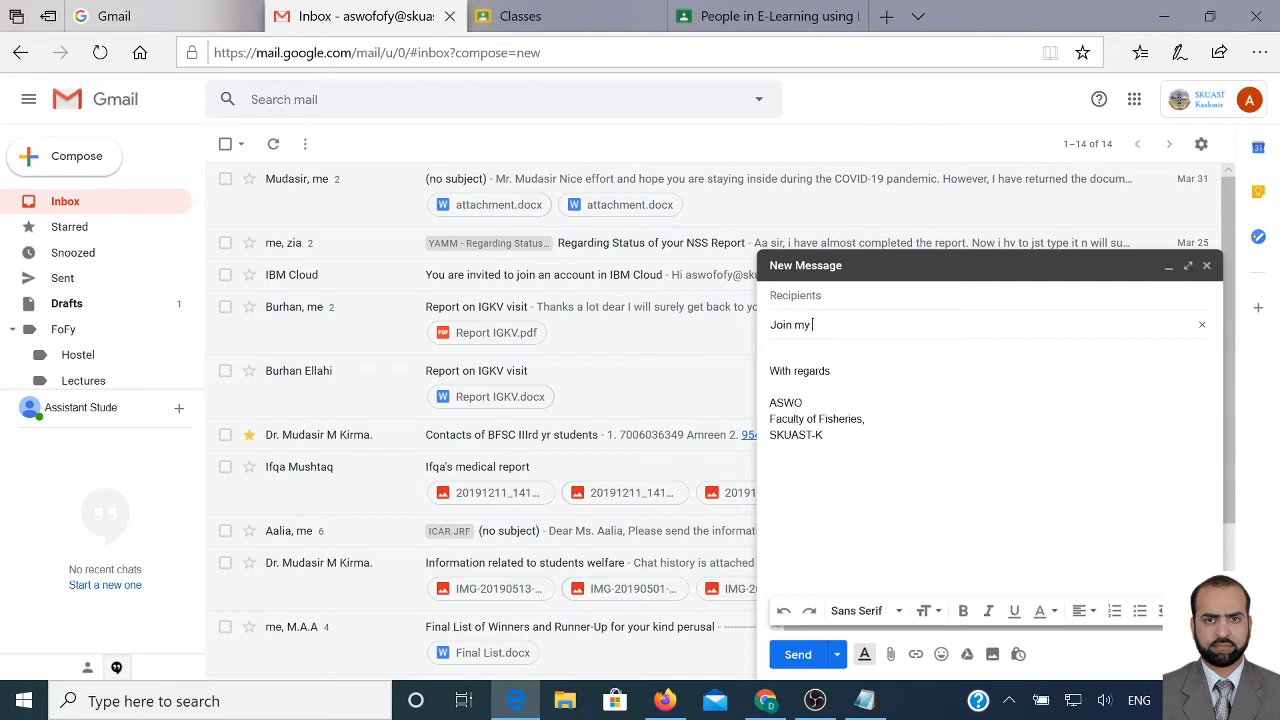
text( Google classsroom)
key(Tab)
key(Return)
key(Return)
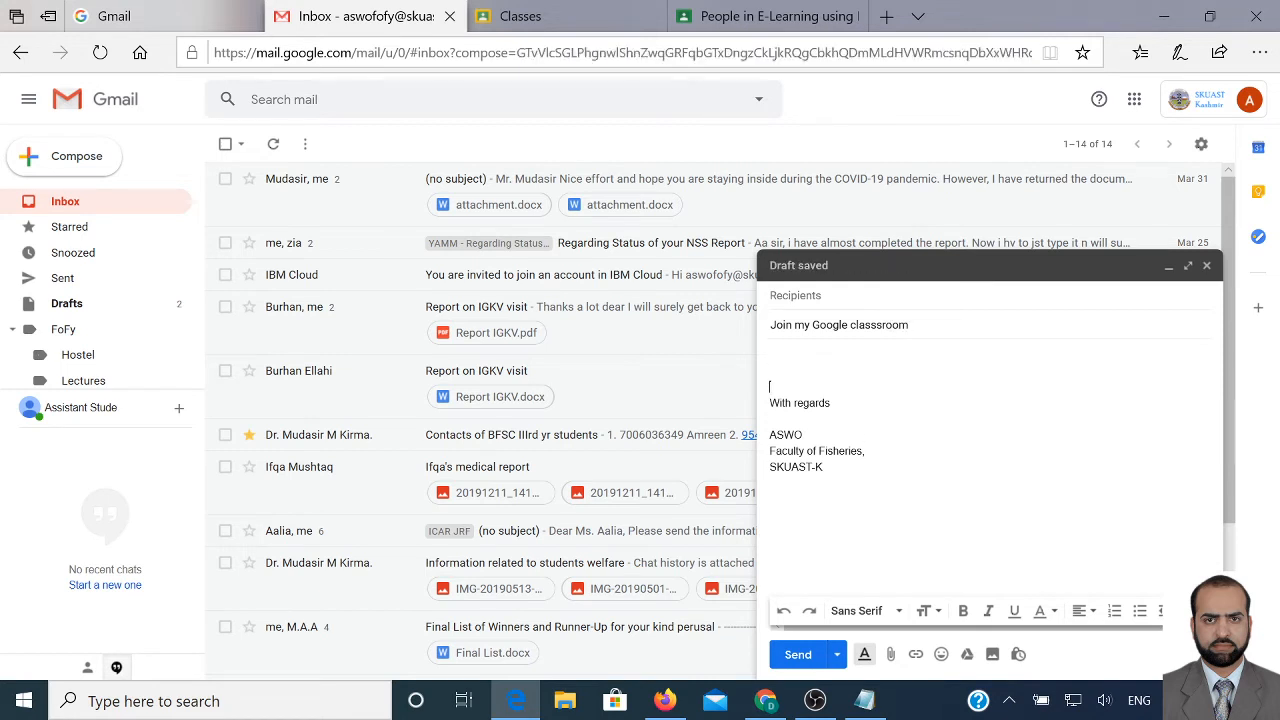
key(Return)
text(Cod)
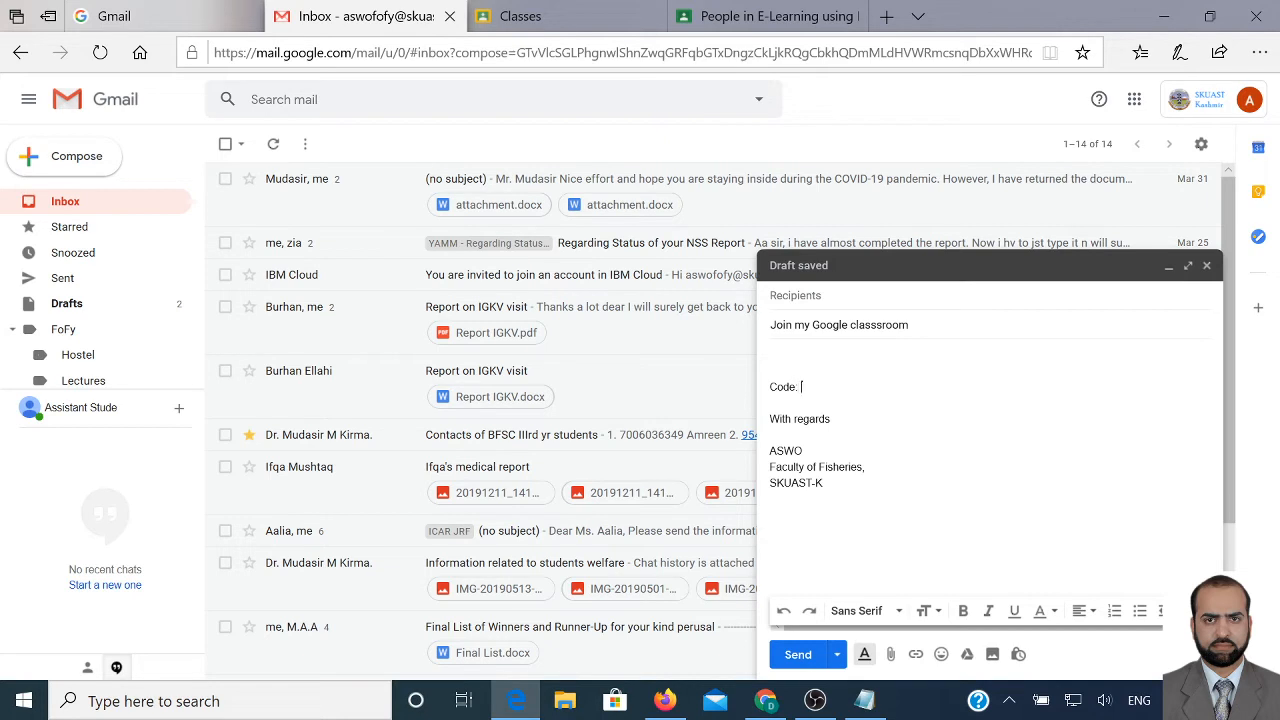
text(e:)
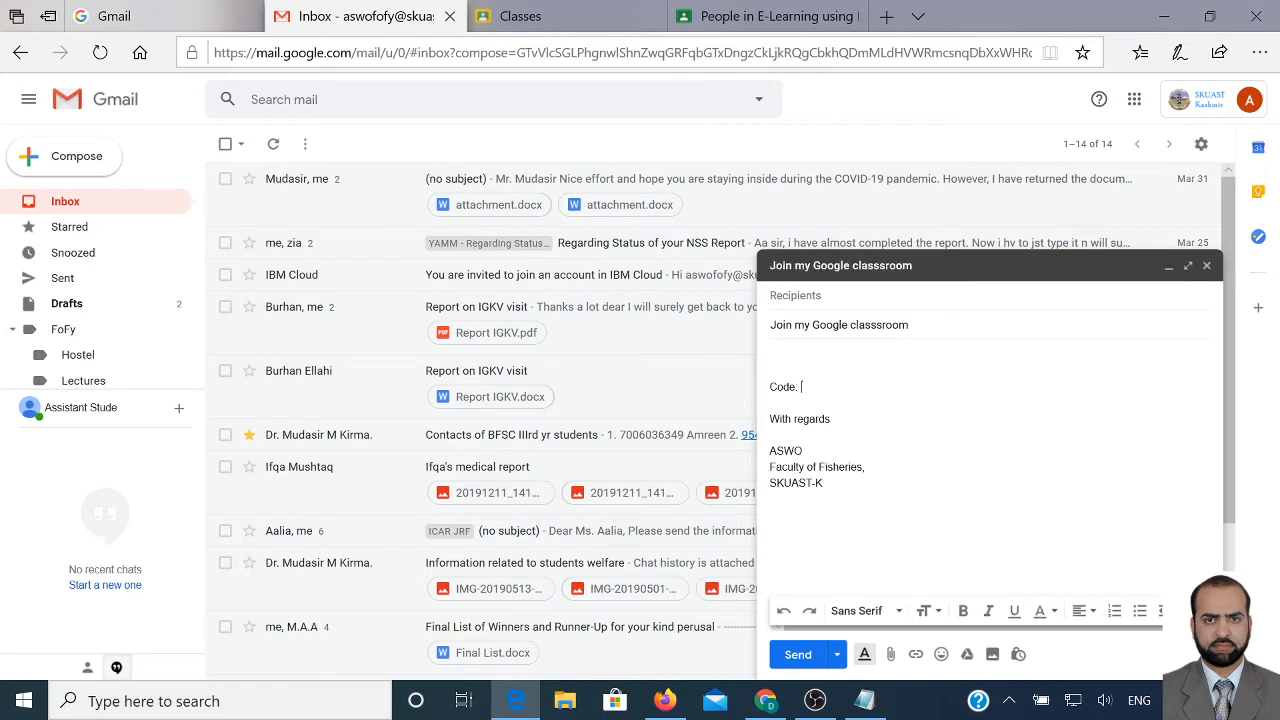
Paste the copied class code into the draft, discard it, and return to the People page
click(770, 18)
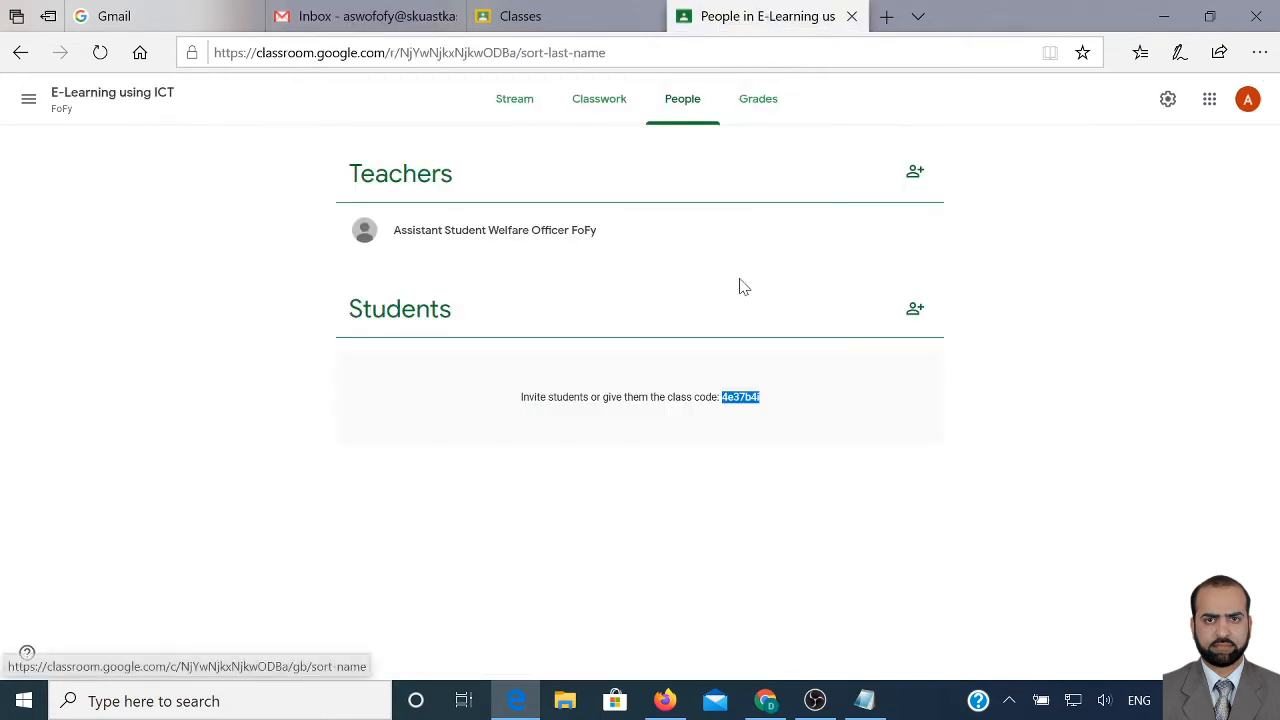
right_click(748, 403)
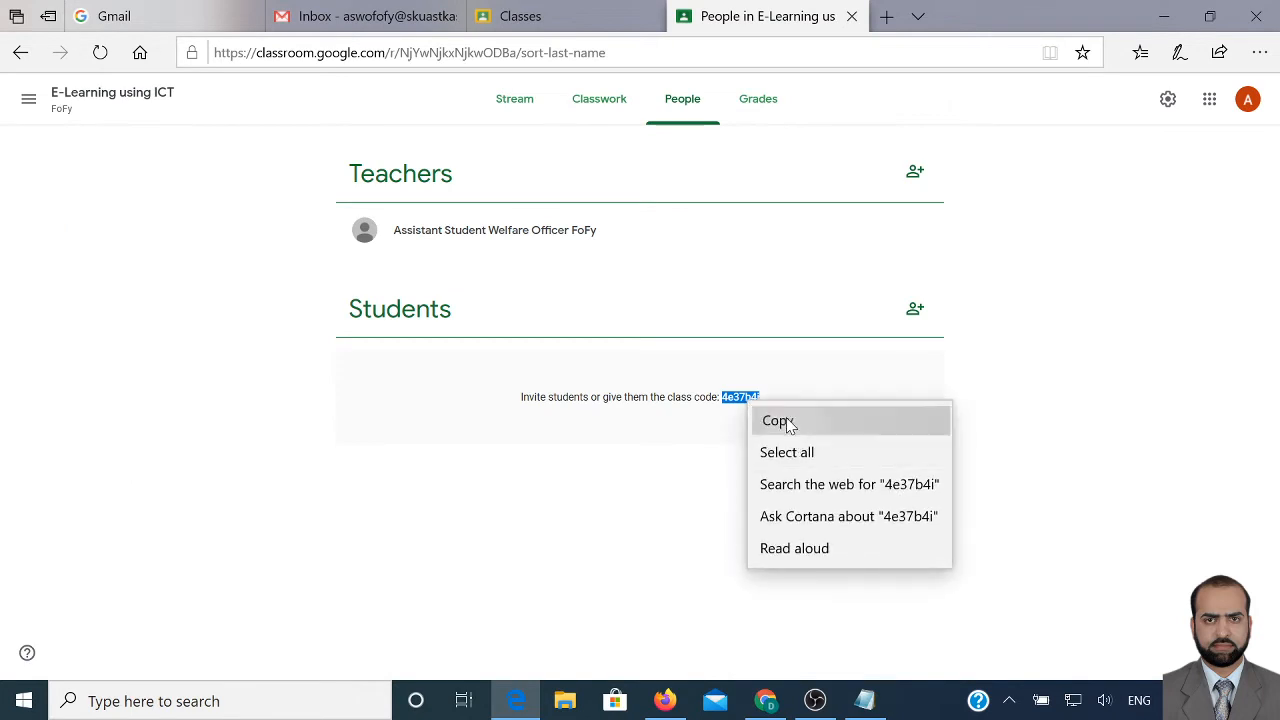
click(788, 424)
click(440, 28)
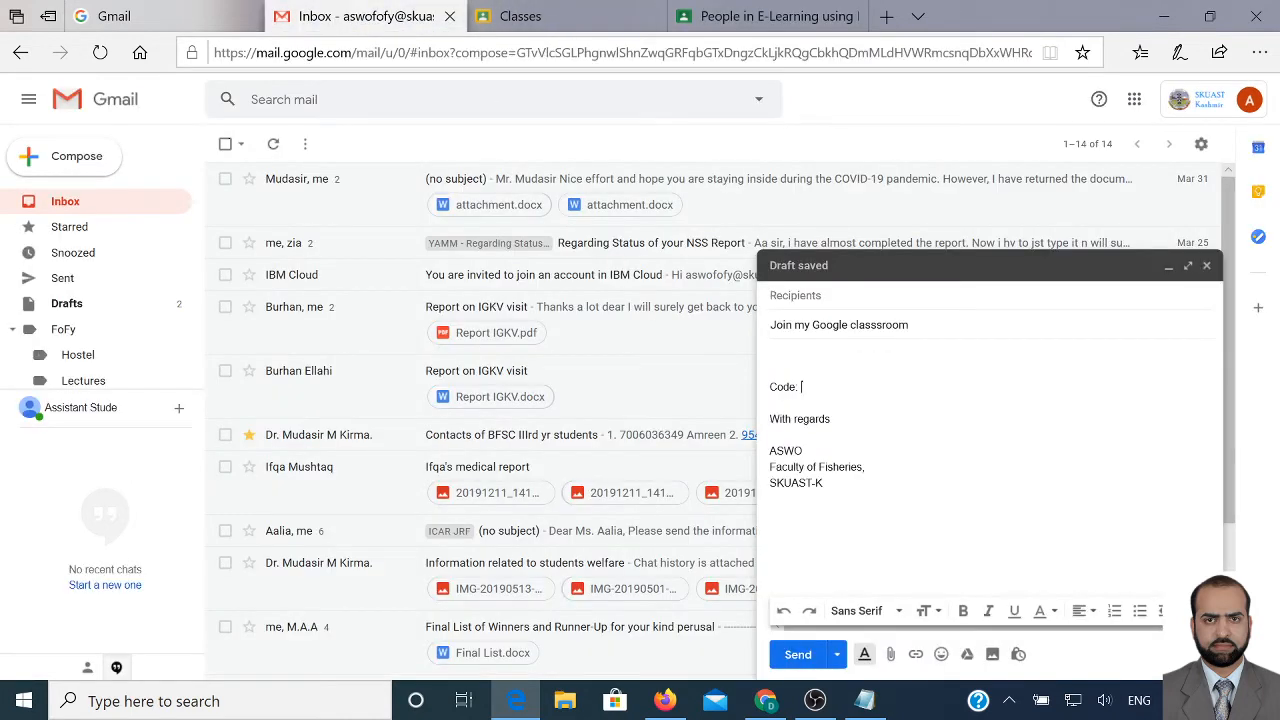
key(ctrl+v)
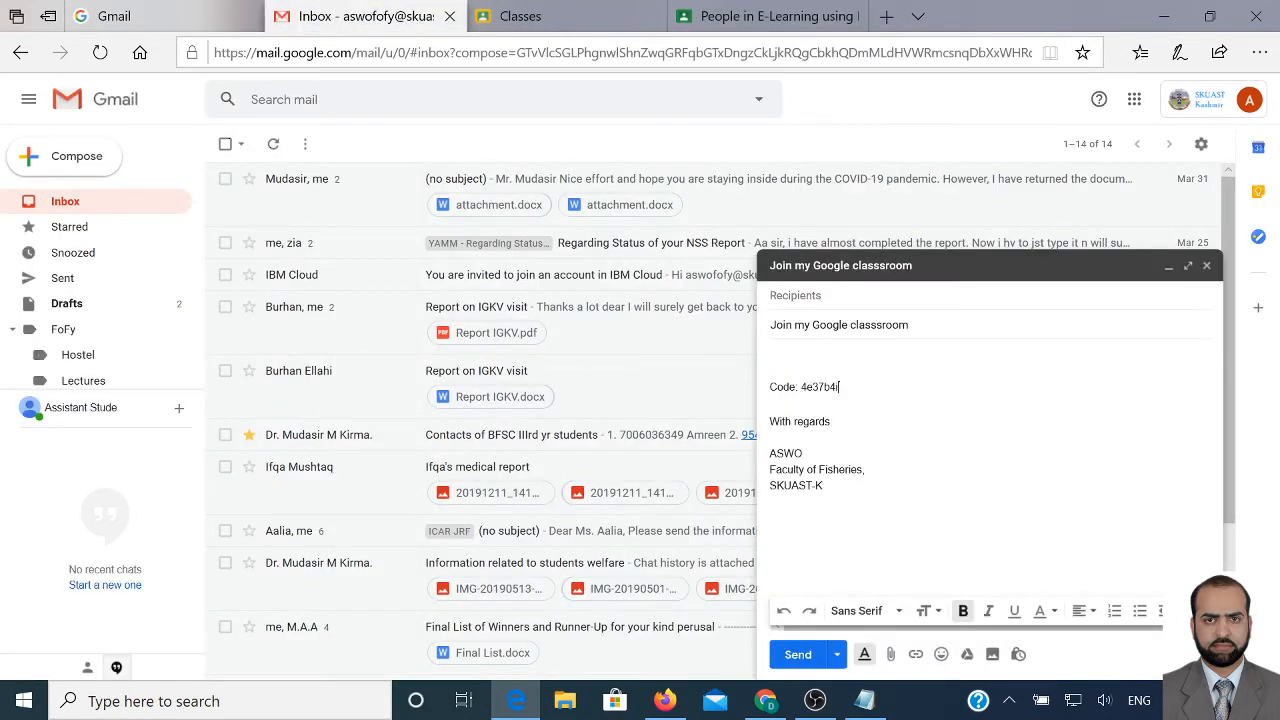
key(shift+Left)
key(shift+Left)
key(shift+Left)
key(shift+Left)
key(shift+Left)
key(shift+Left)
key(shift+Left)
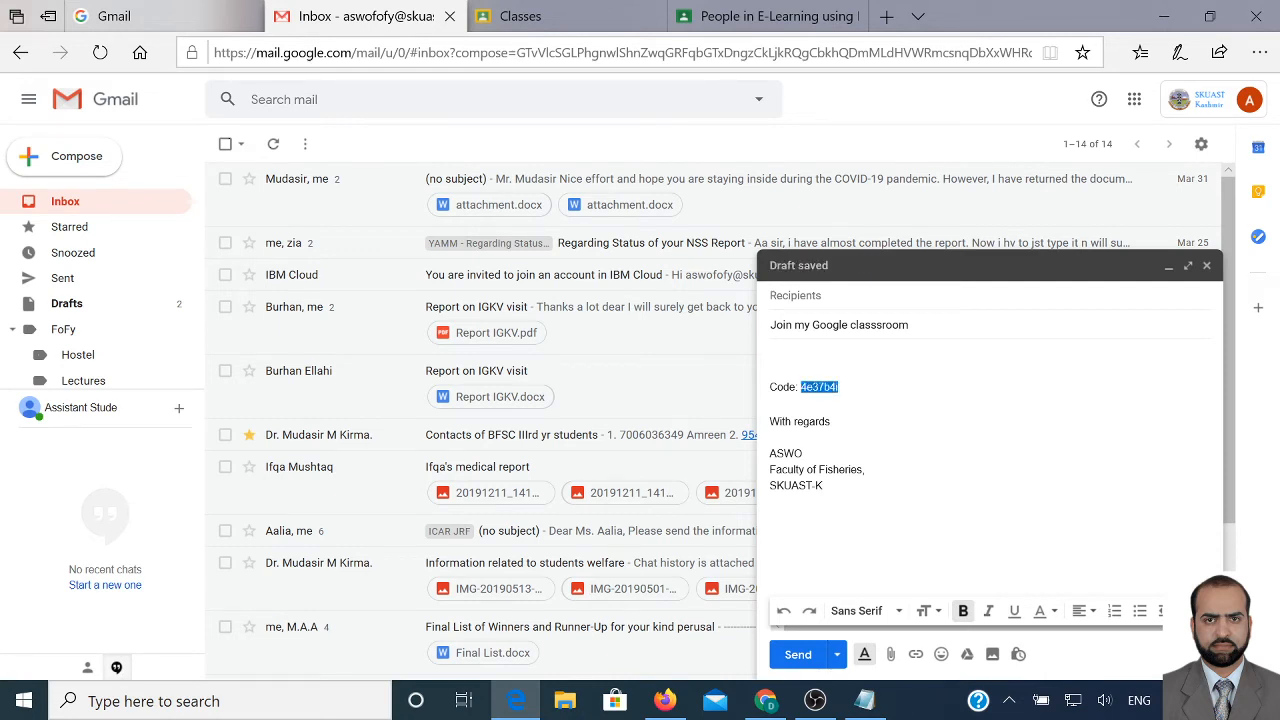
key(ctrl+shift+d)
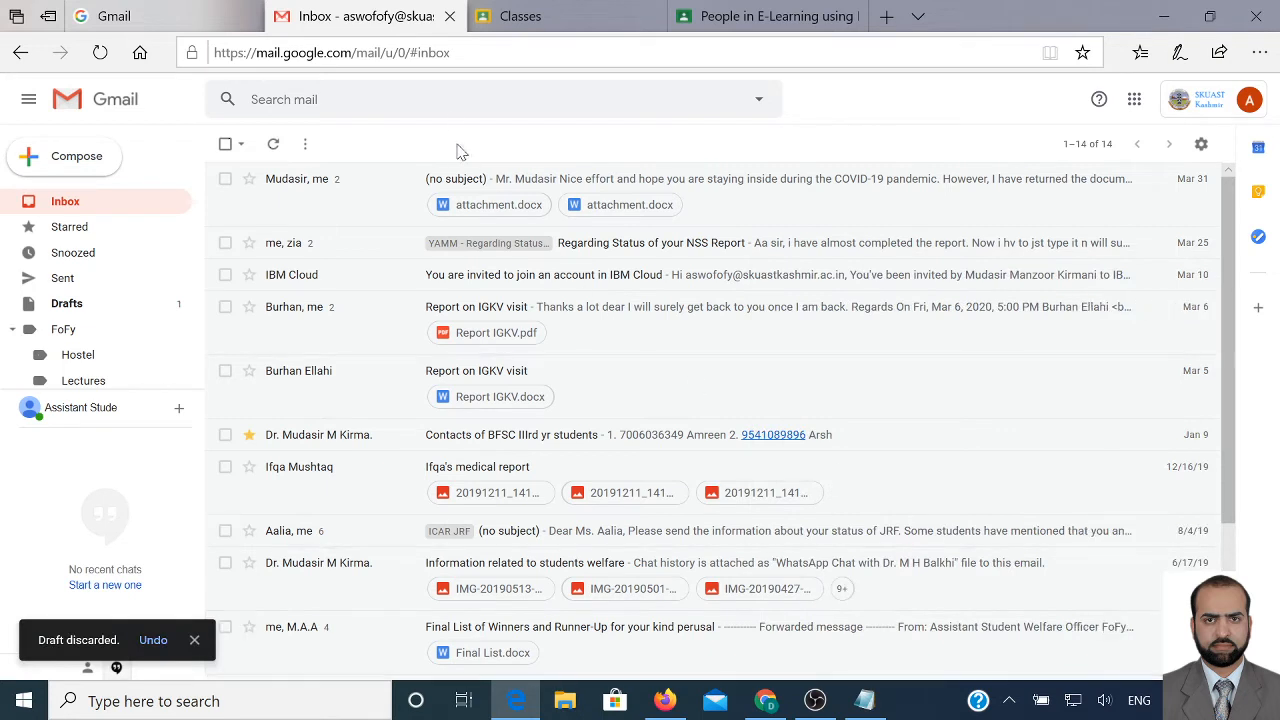
click(760, 17)
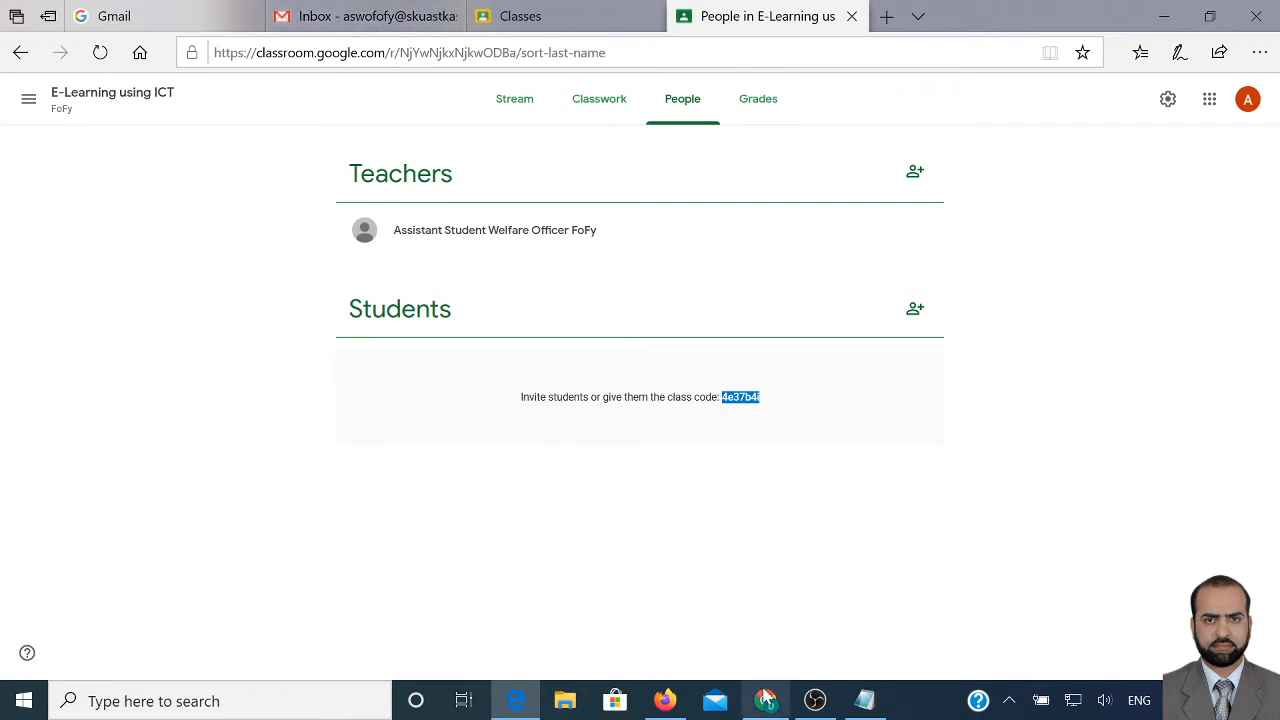
Open the SSC-123 BFSc Ist Year class from the Classroom class list
click(770, 706)
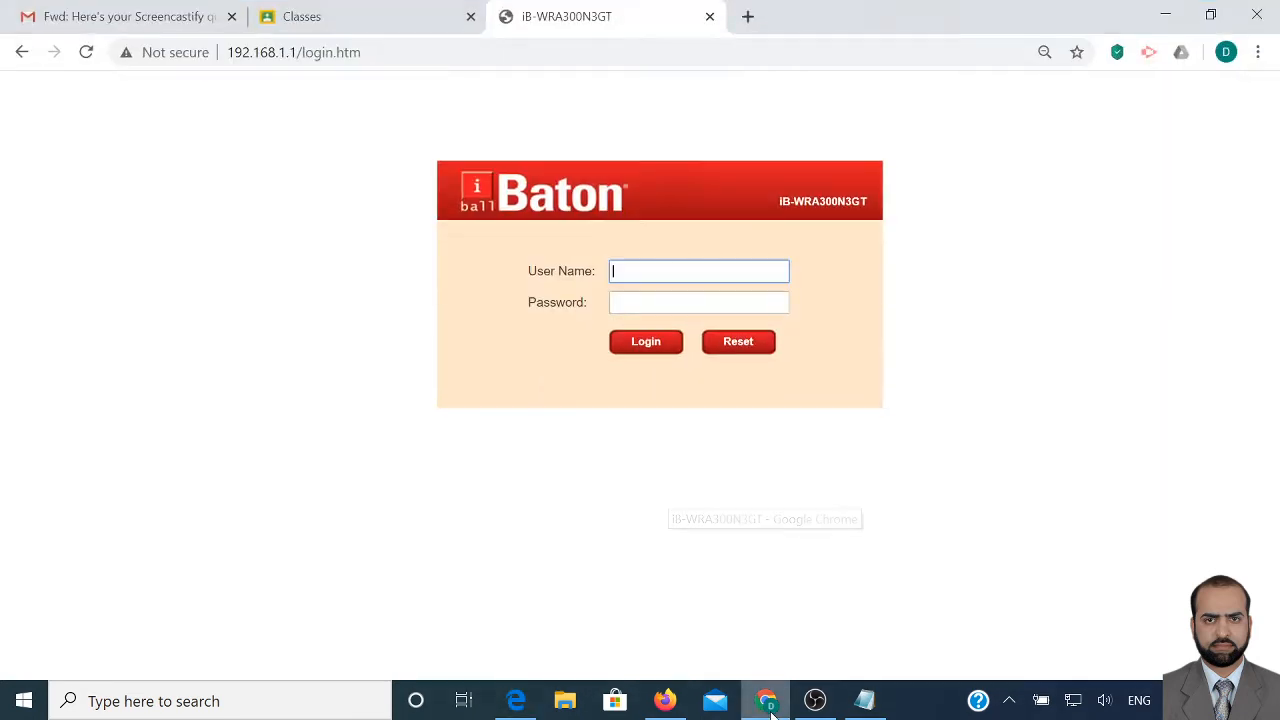
click(186, 17)
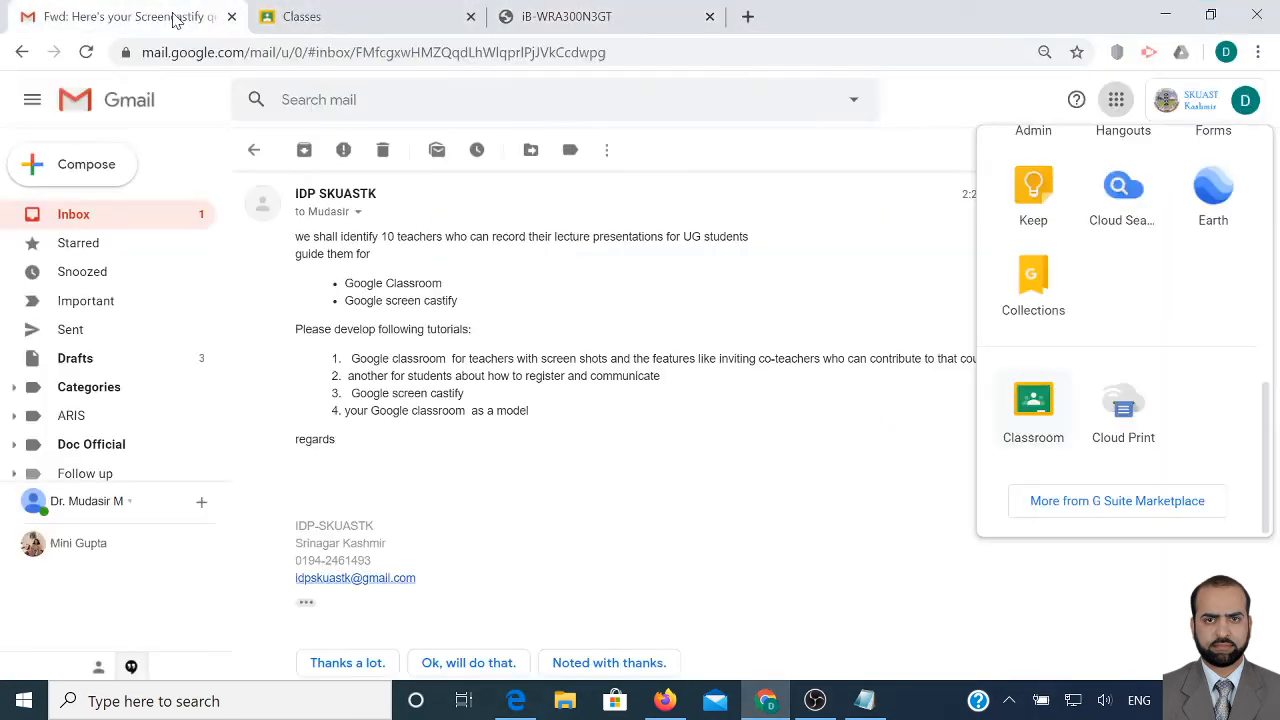
click(322, 16)
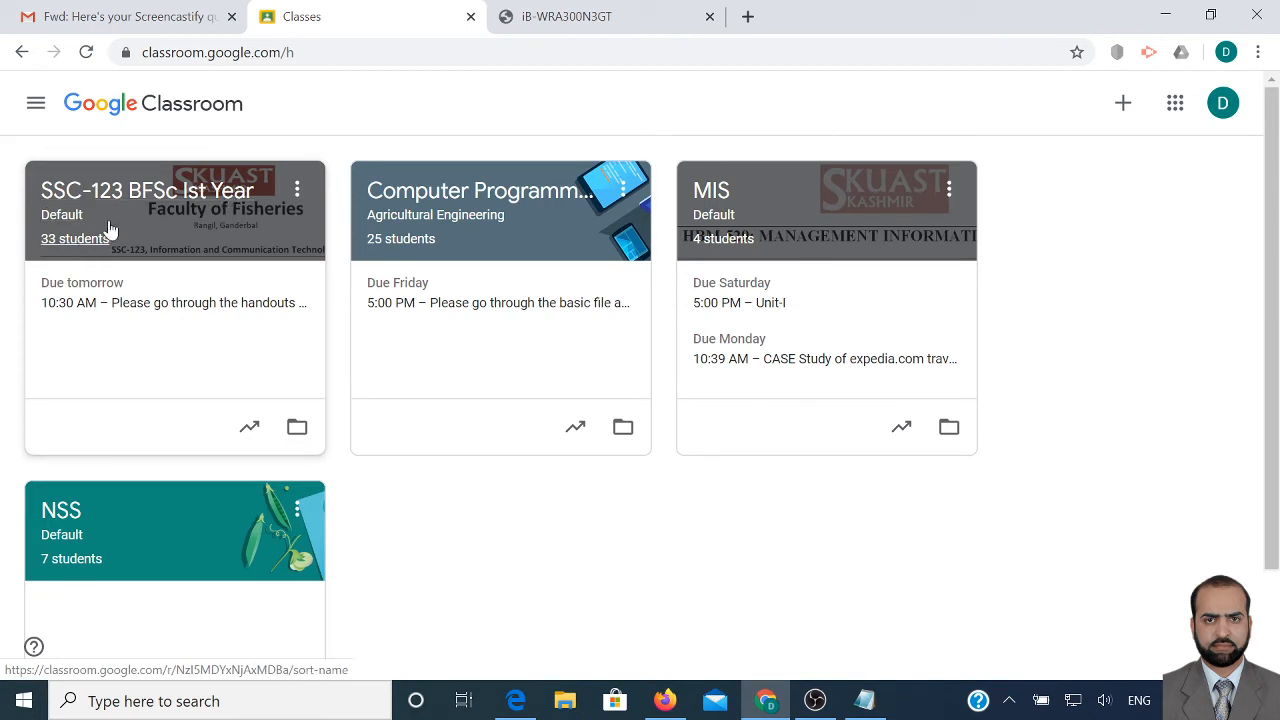
click(158, 203)
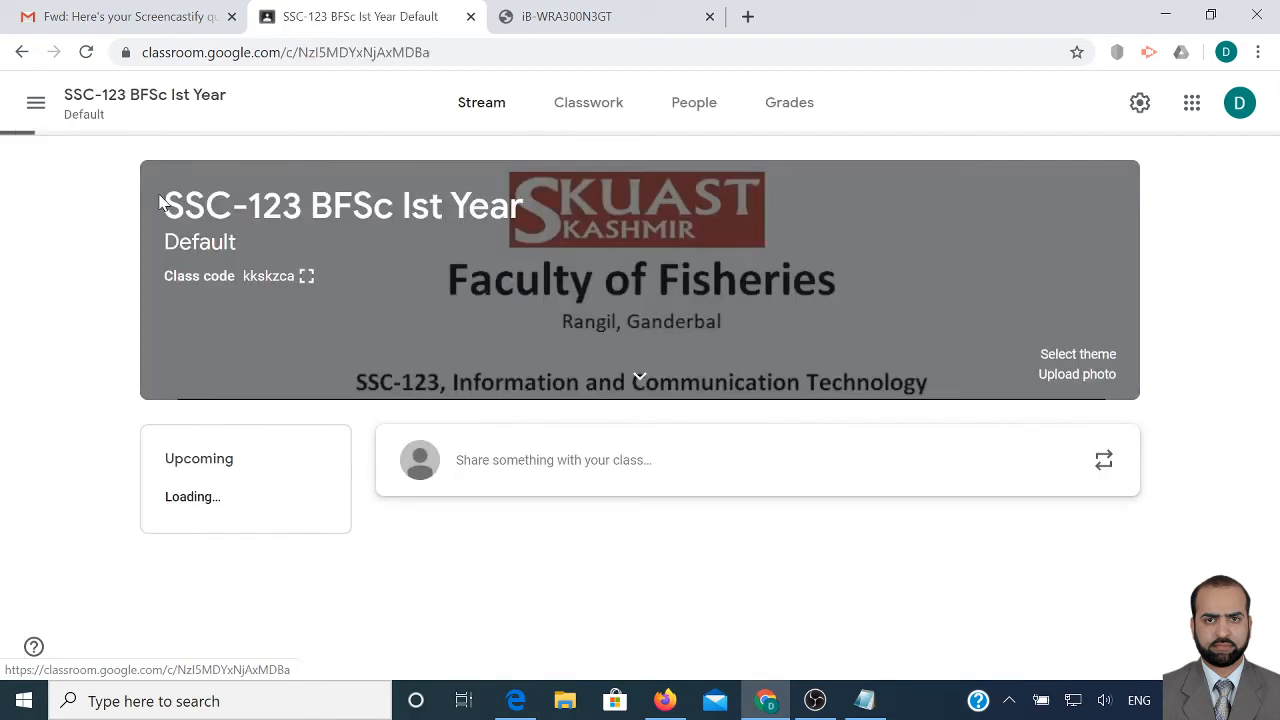
Review the class's 33-student roster, return to its Stream, then bring Gmail forward
click(697, 109)
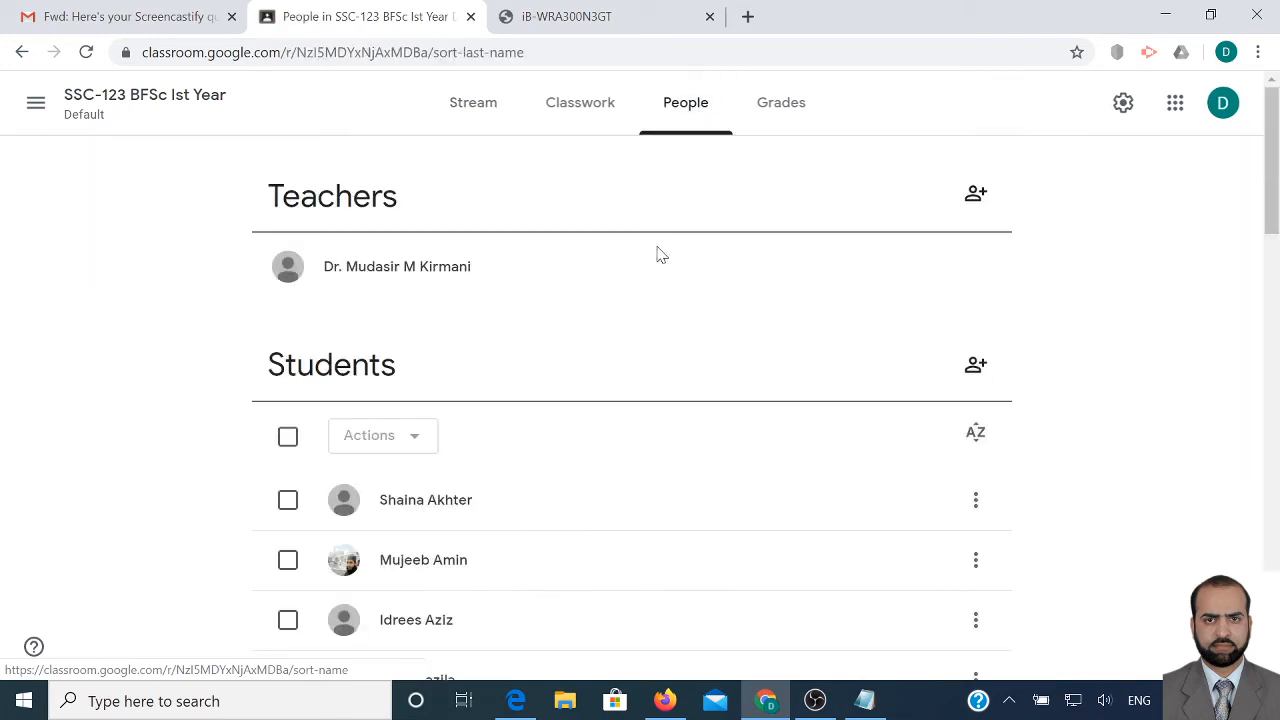
scroll(629, 326, down, 10)
scroll(626, 329, down, 6)
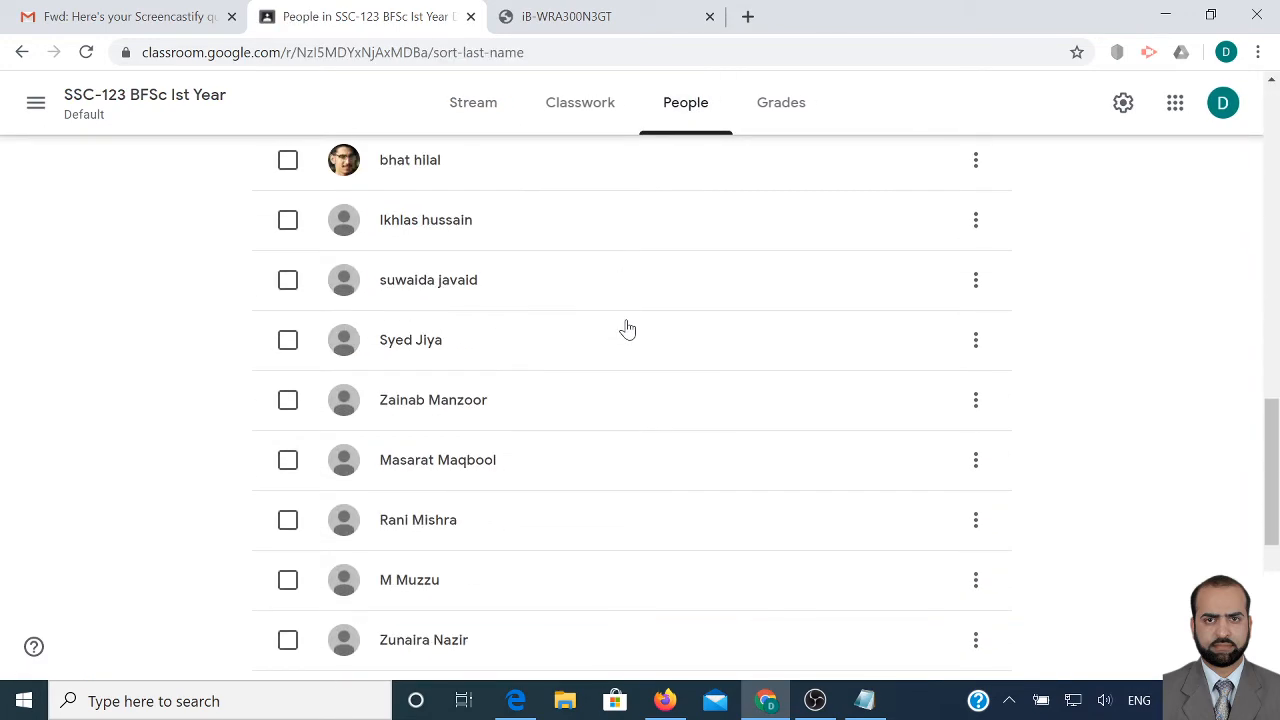
scroll(612, 357, up, 15)
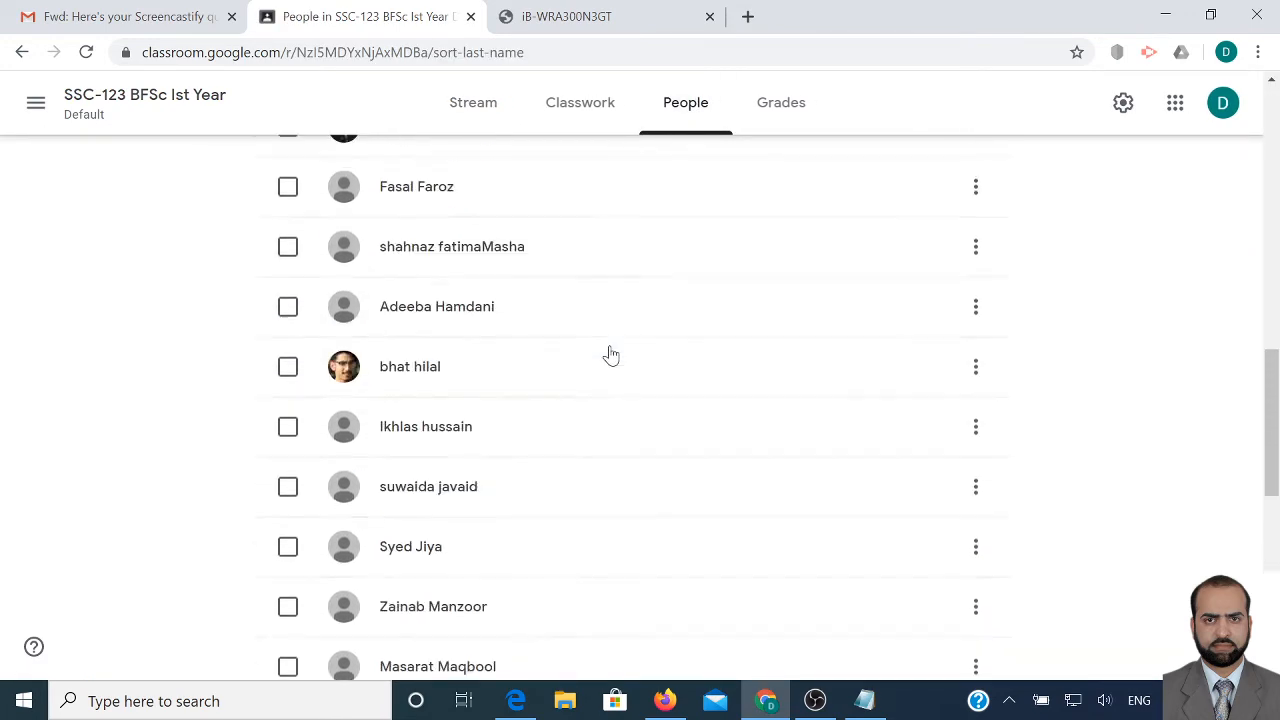
click(472, 113)
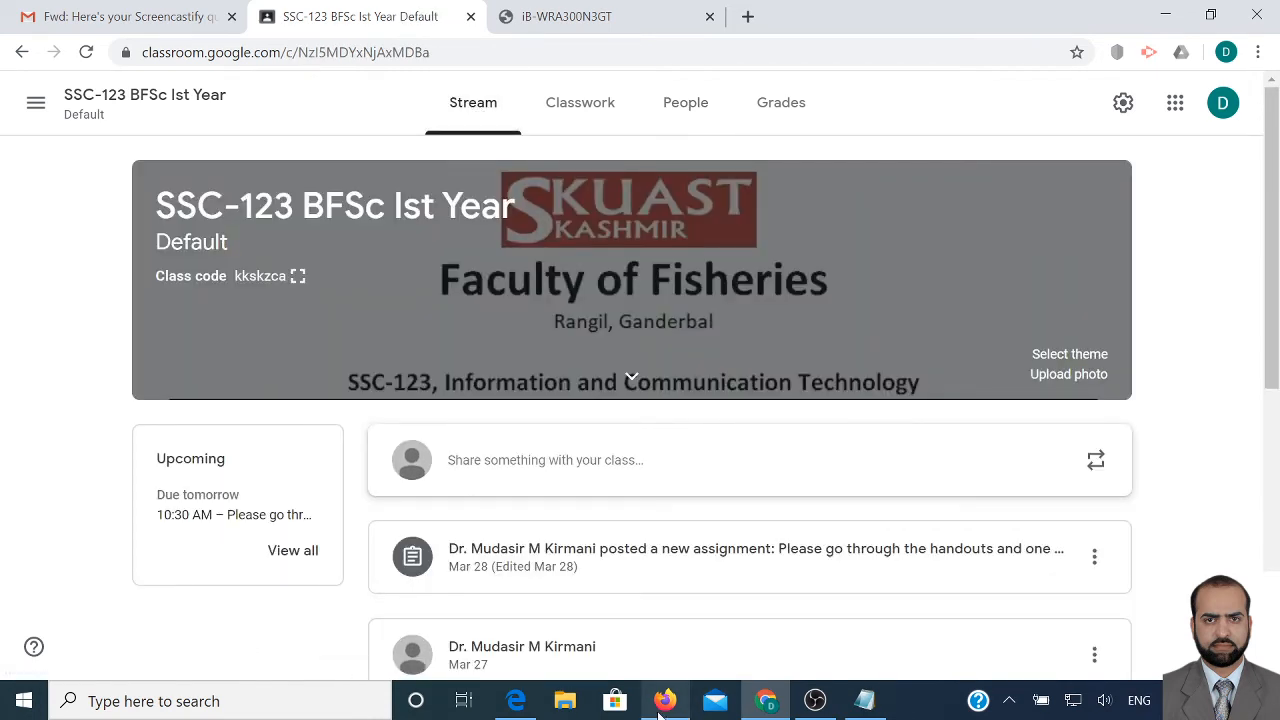
mouse_move(660, 707)
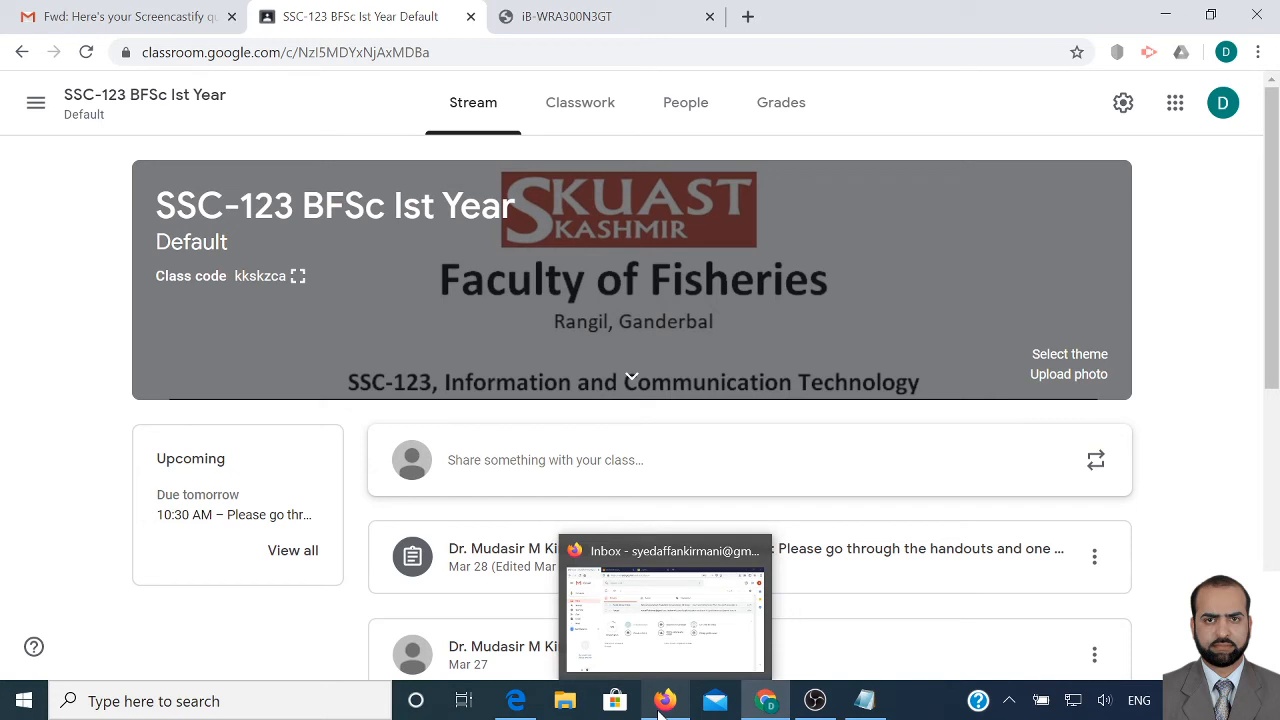
click(663, 703)
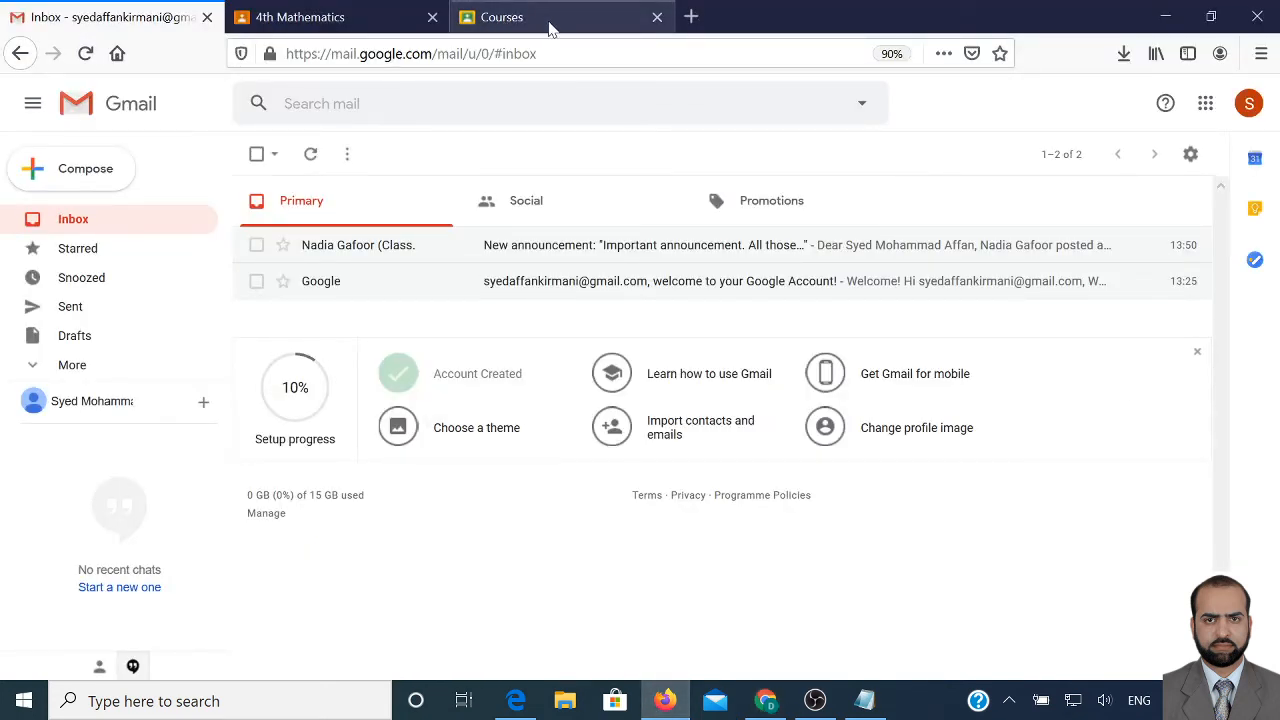
View the student's enrolled classes, then bring up the E-Learning using ICT class window
click(549, 22)
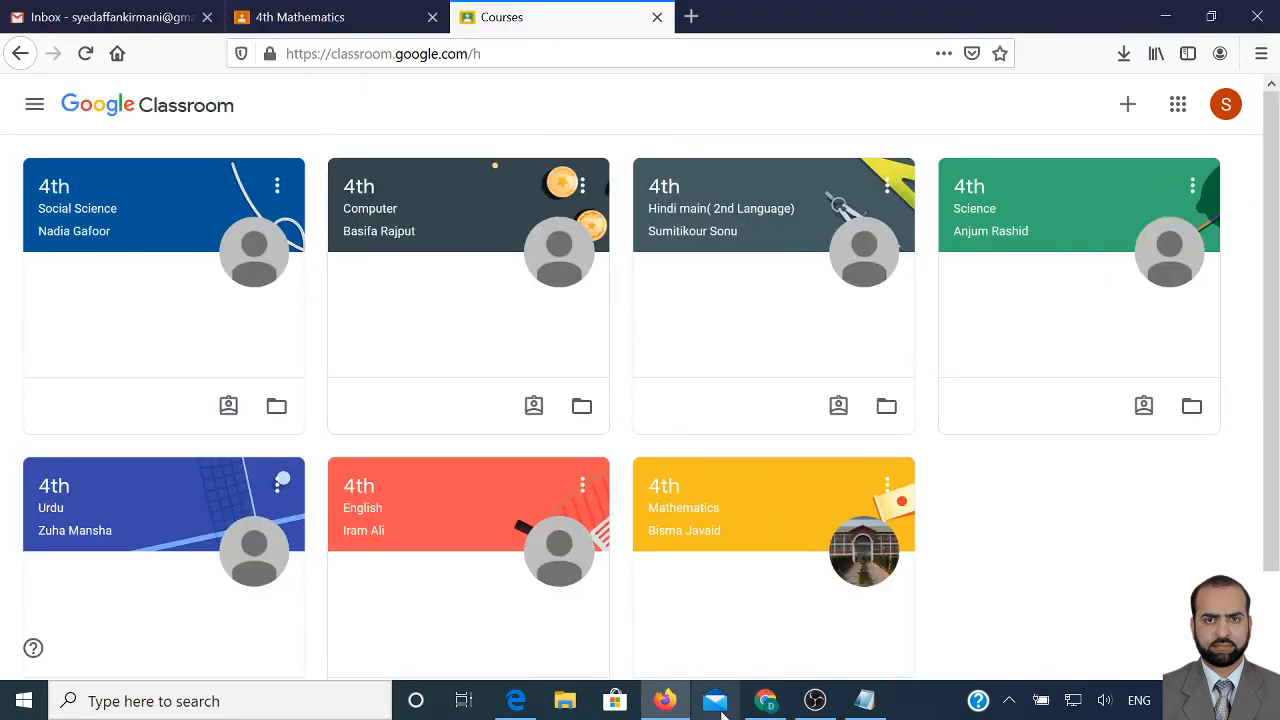
click(765, 703)
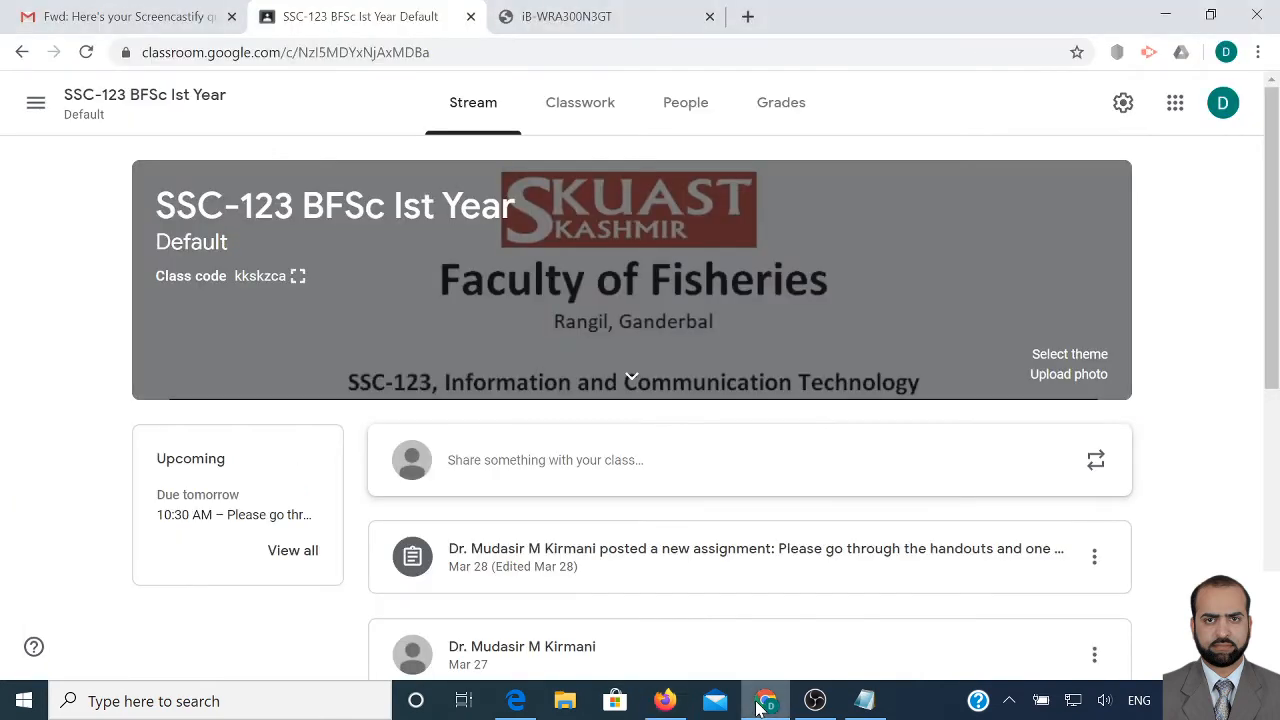
click(530, 710)
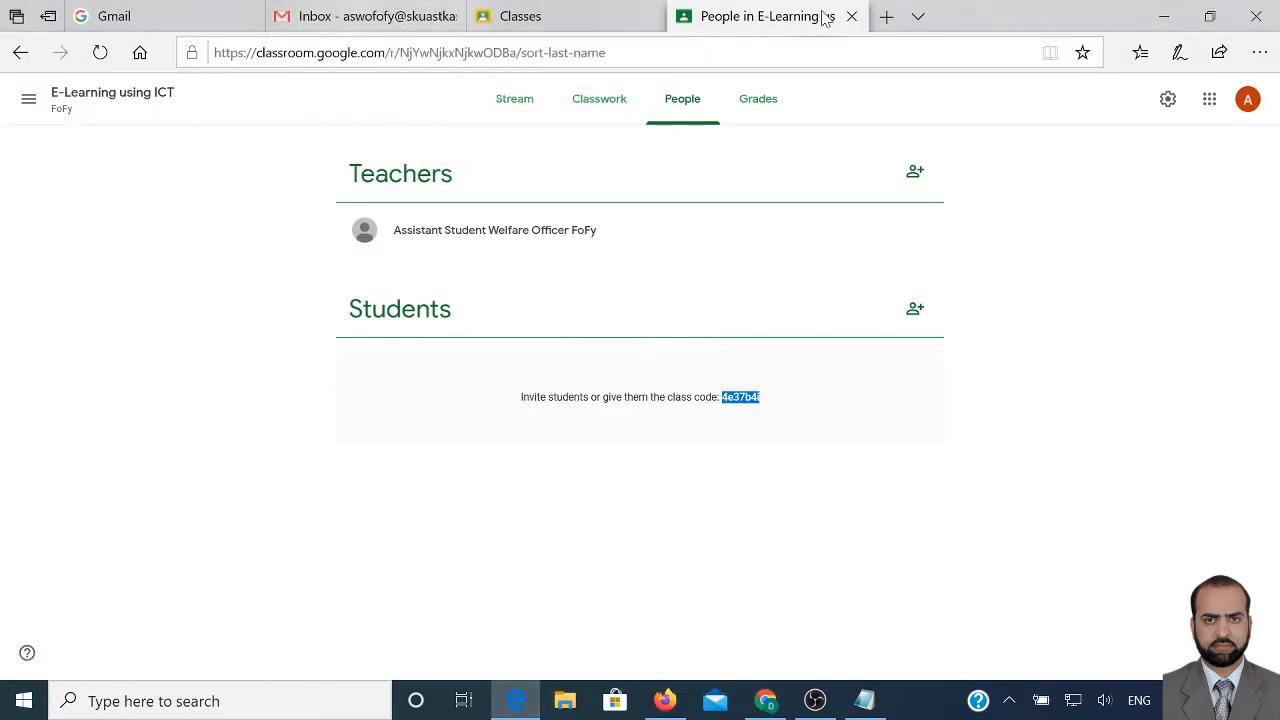
Add '4. post a message on the google classroom' to Notepad, then open E-Learning using ICT
click(866, 700)
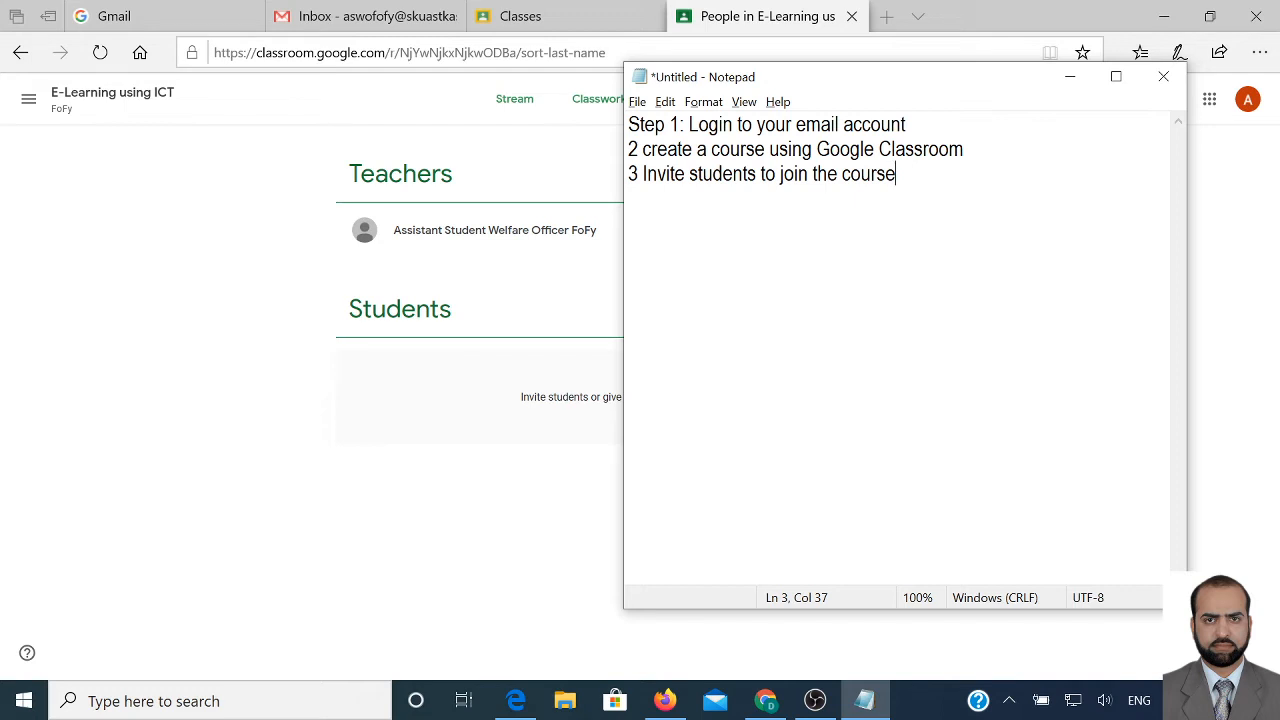
key(Return)
text(4. post a message)
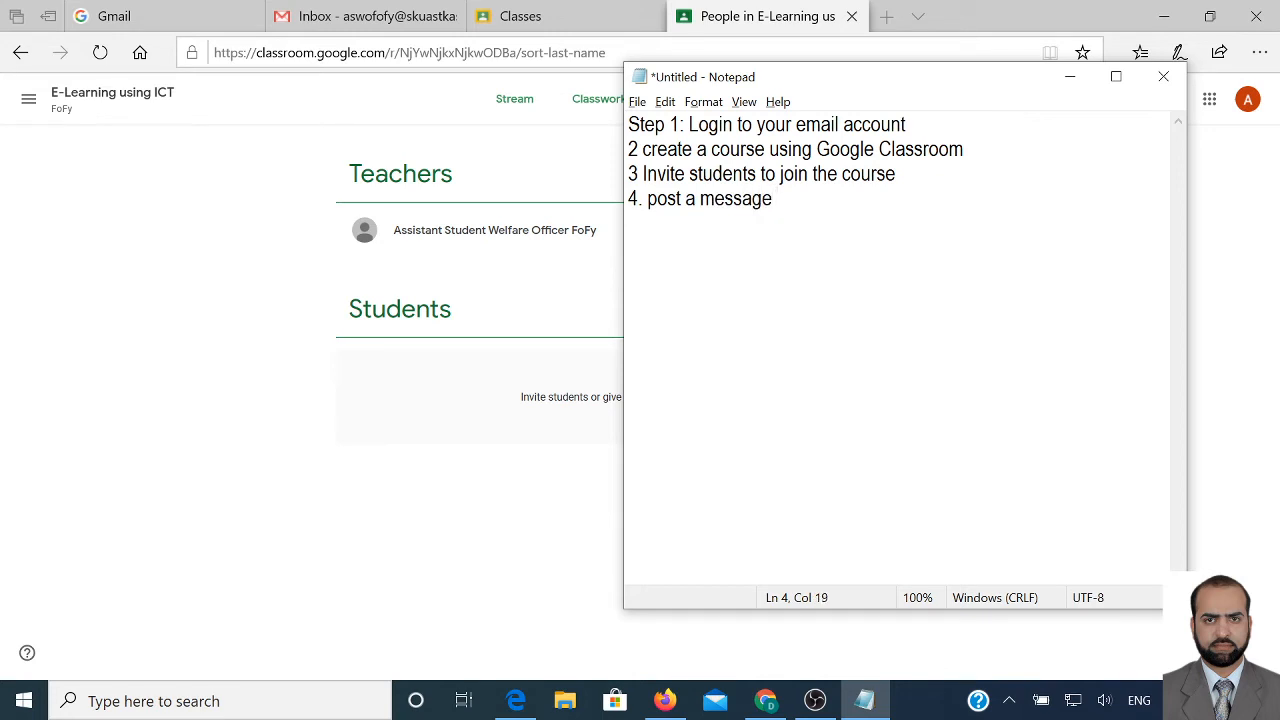
text( on the google classroom)
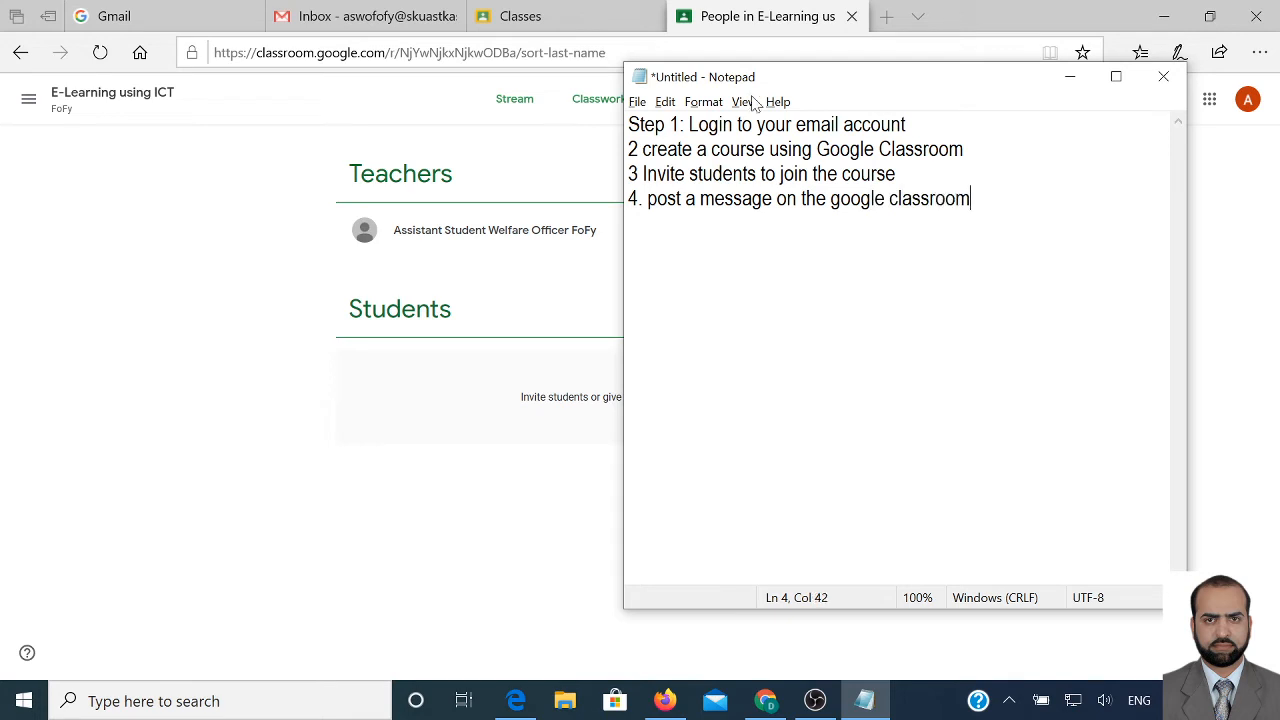
click(535, 17)
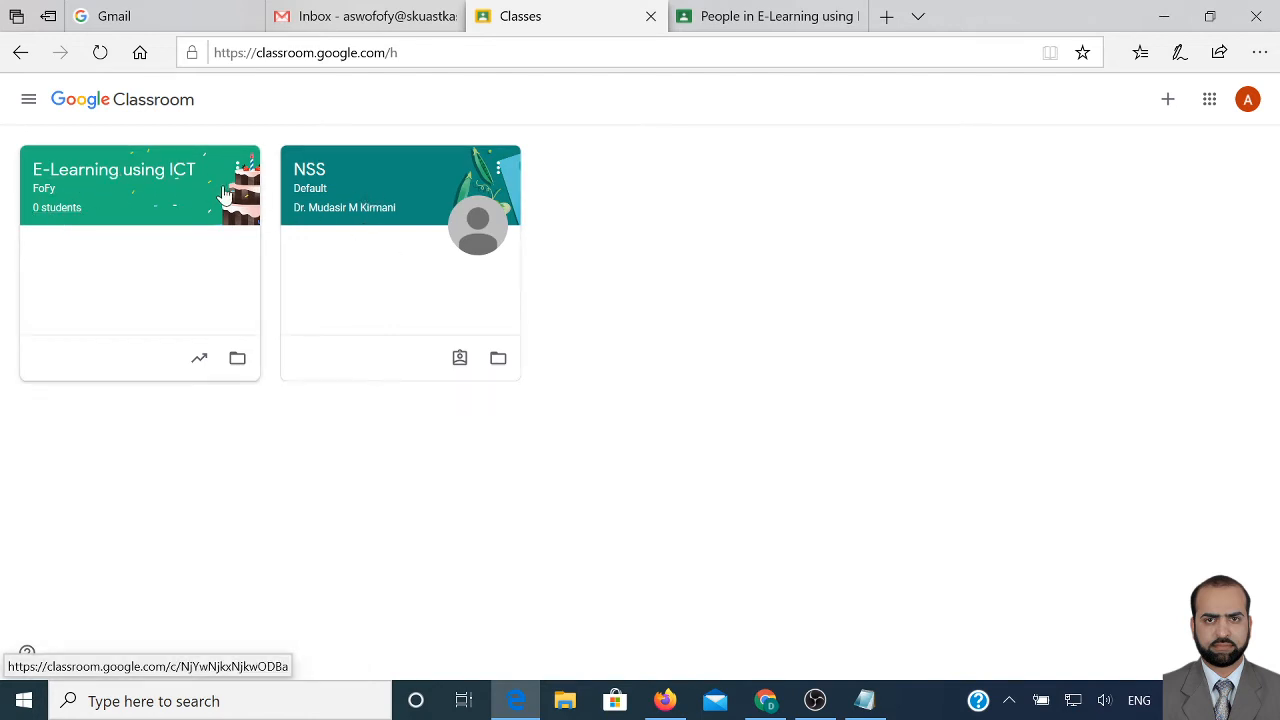
click(126, 179)
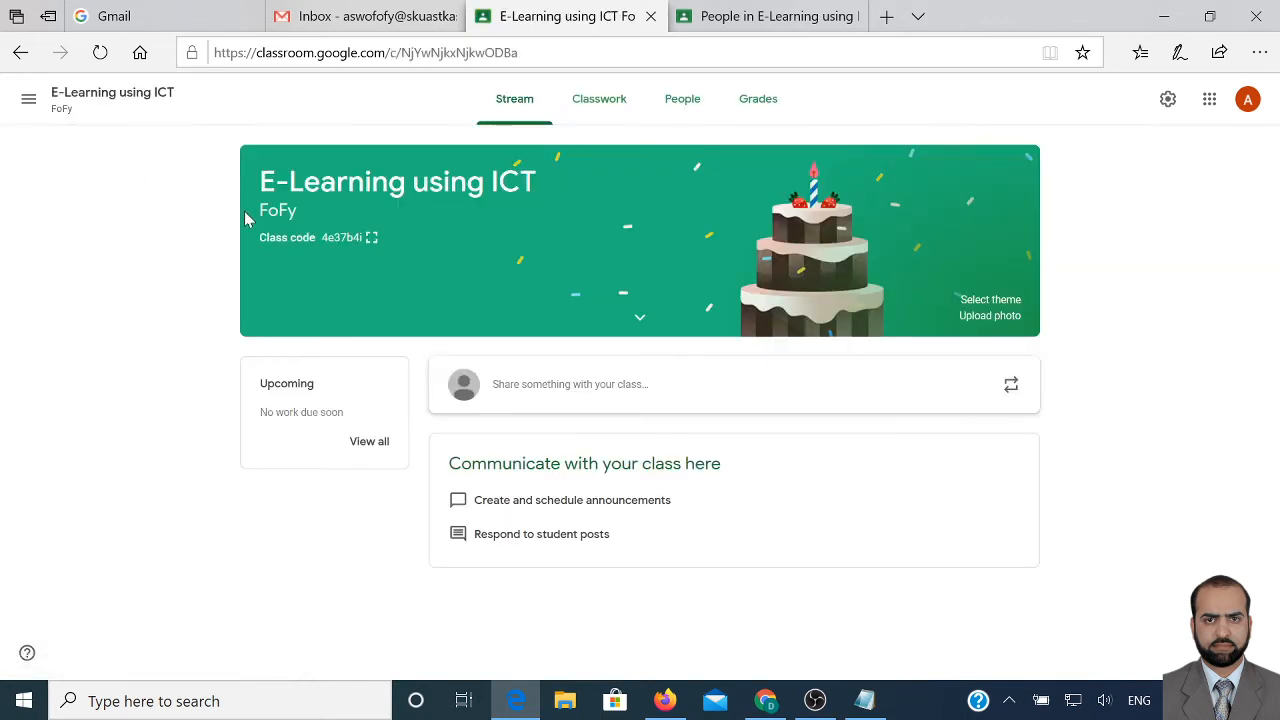
Write the announcement 'This is my first message in the Google Classroom' and view attachment options
click(563, 391)
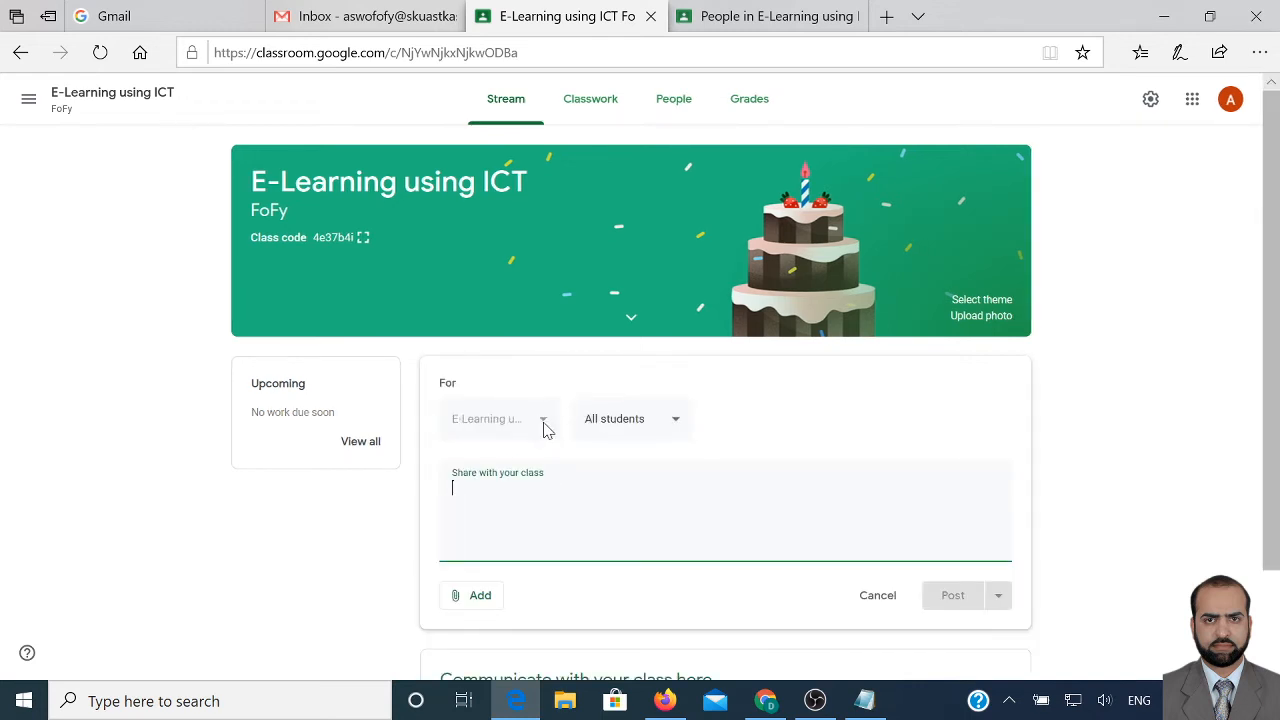
text(This)
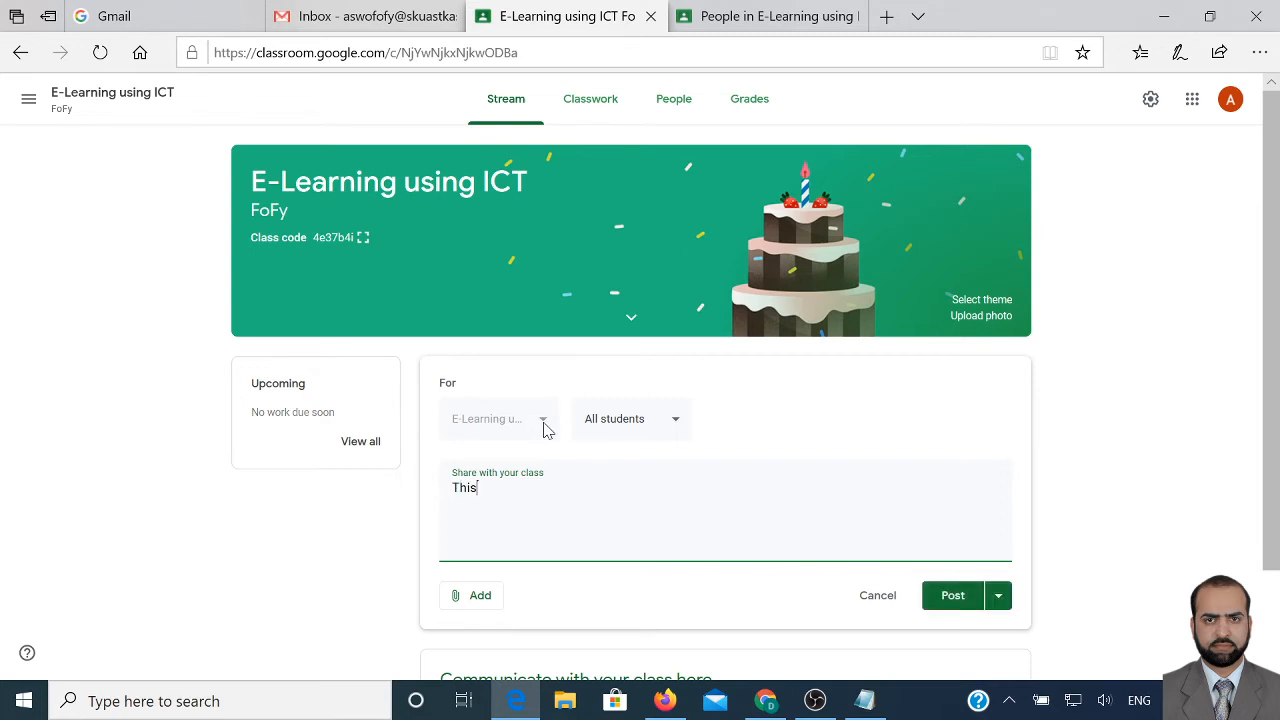
text( is my first message in t)
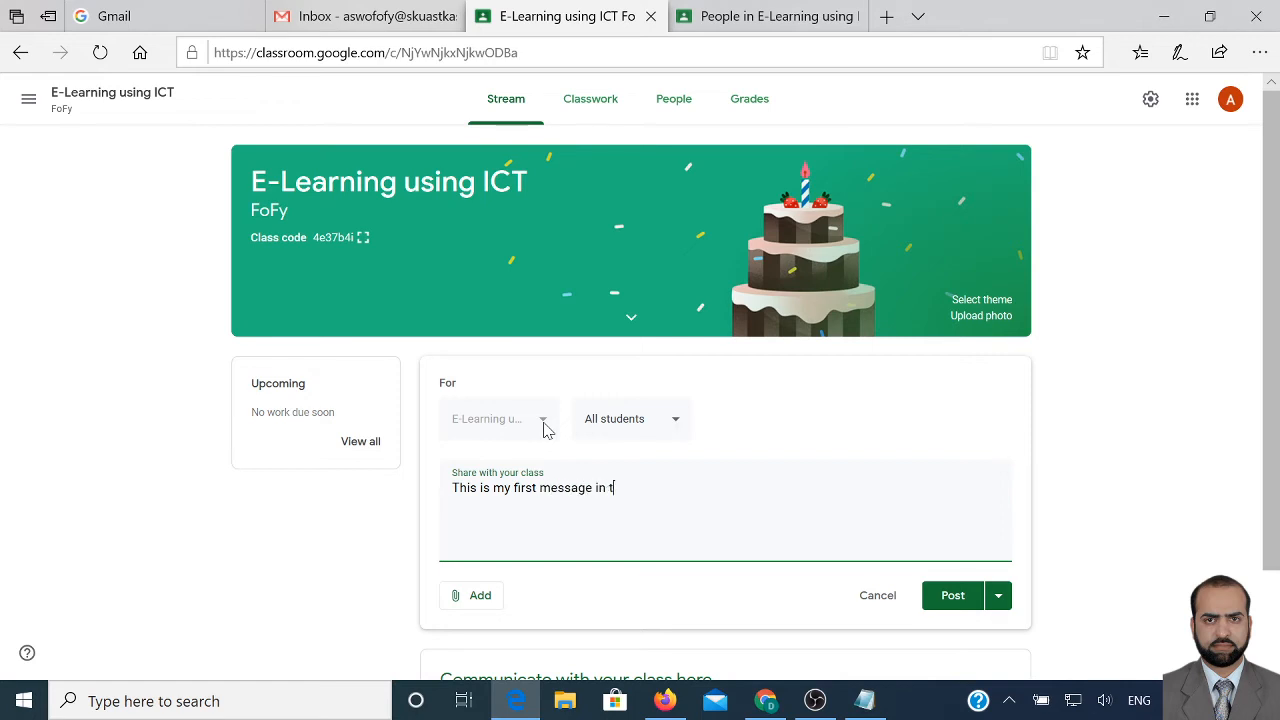
text(he Google Classr)
text(oom)
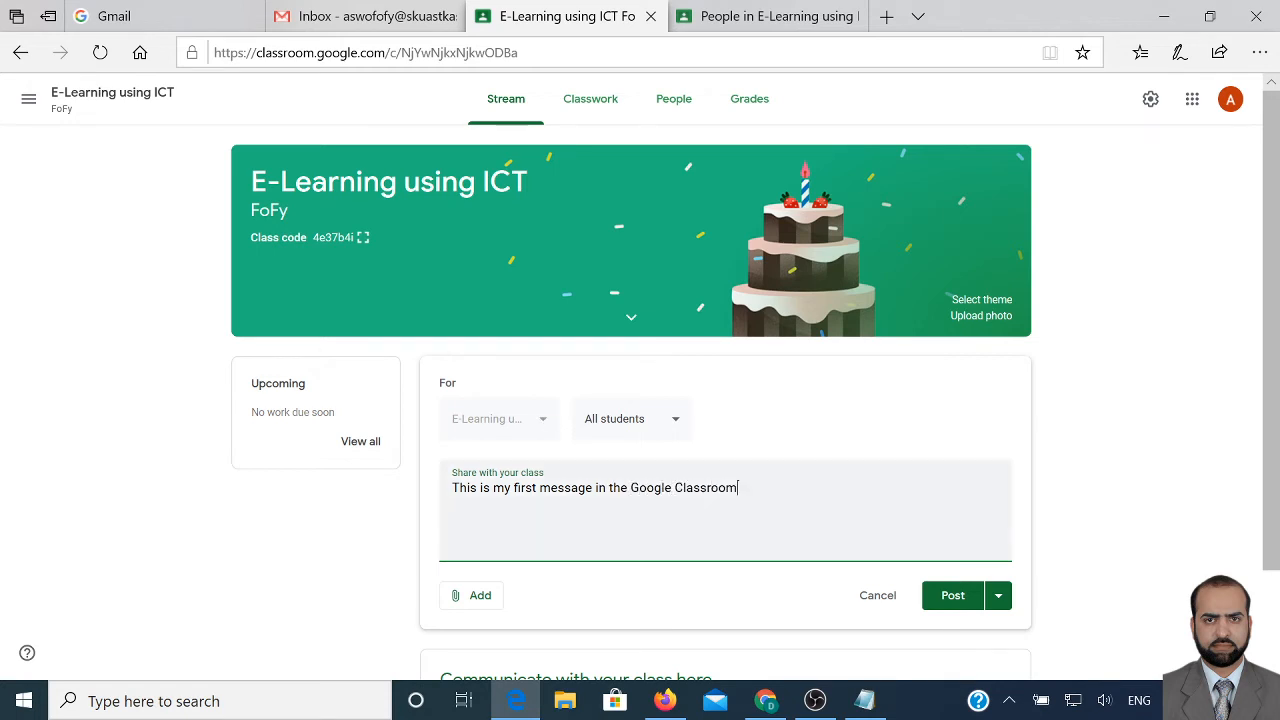
scroll(545, 428, down, 1)
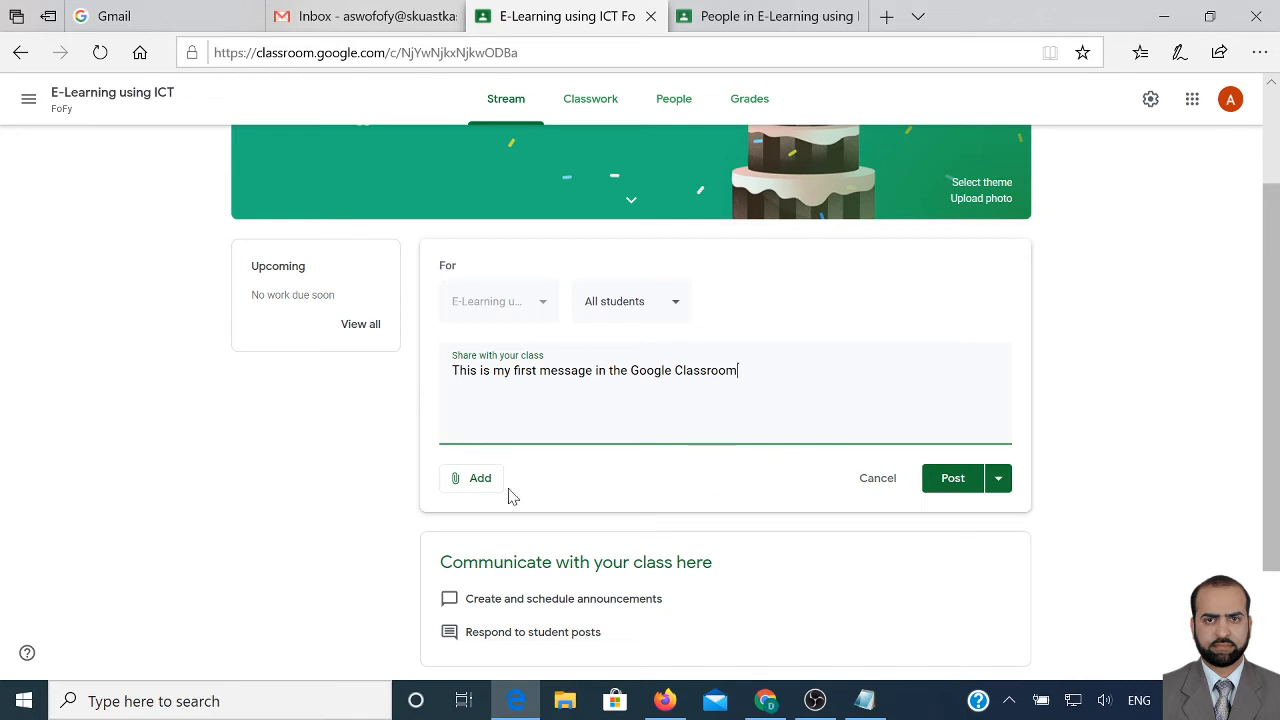
click(479, 486)
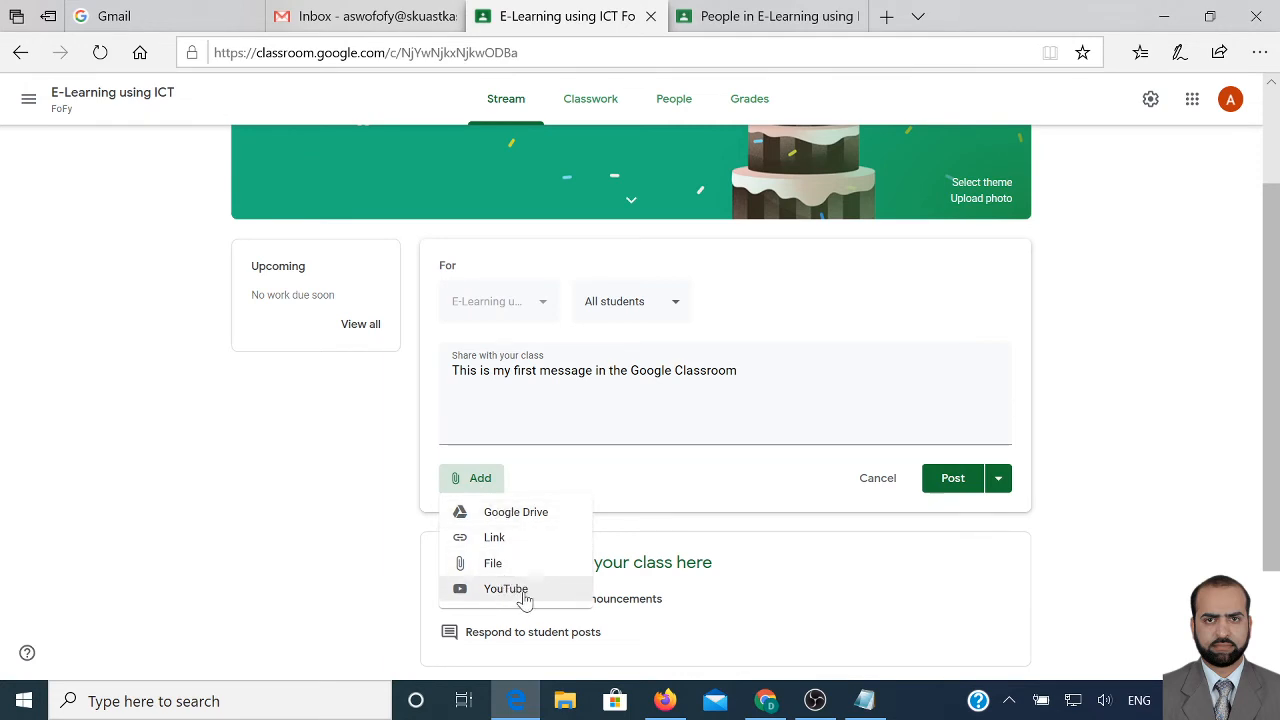
click(490, 566)
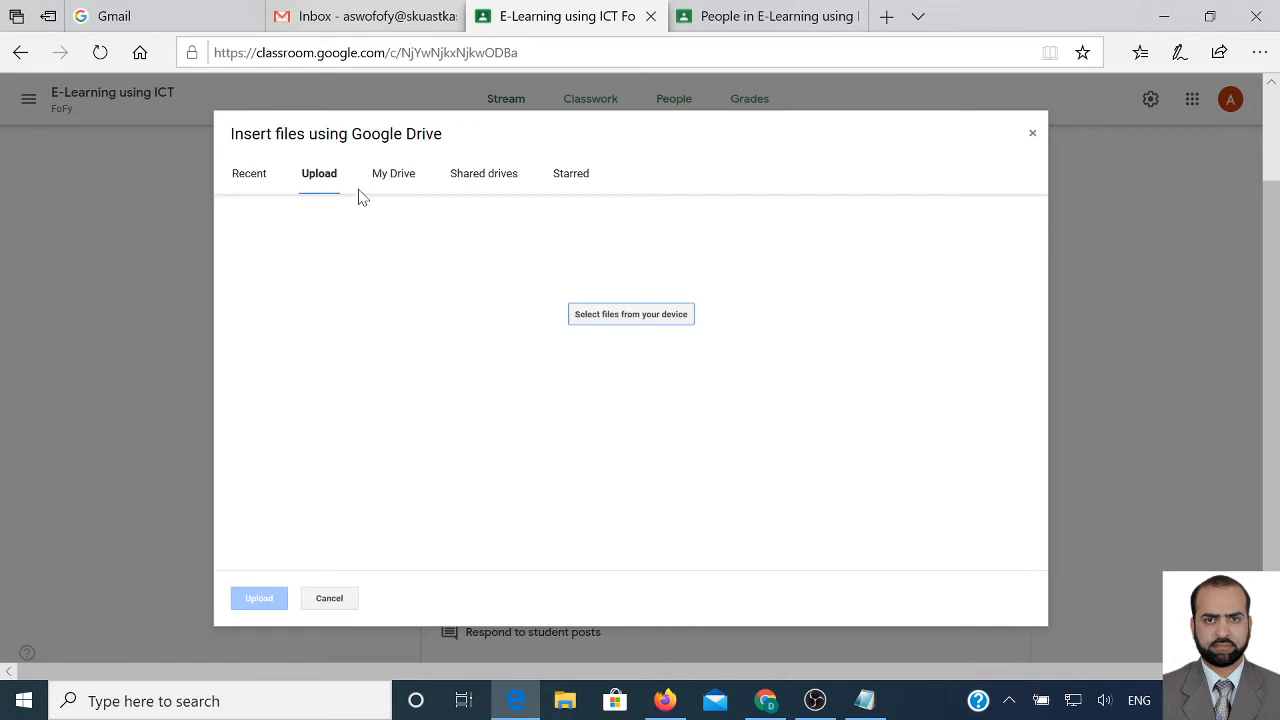
click(652, 317)
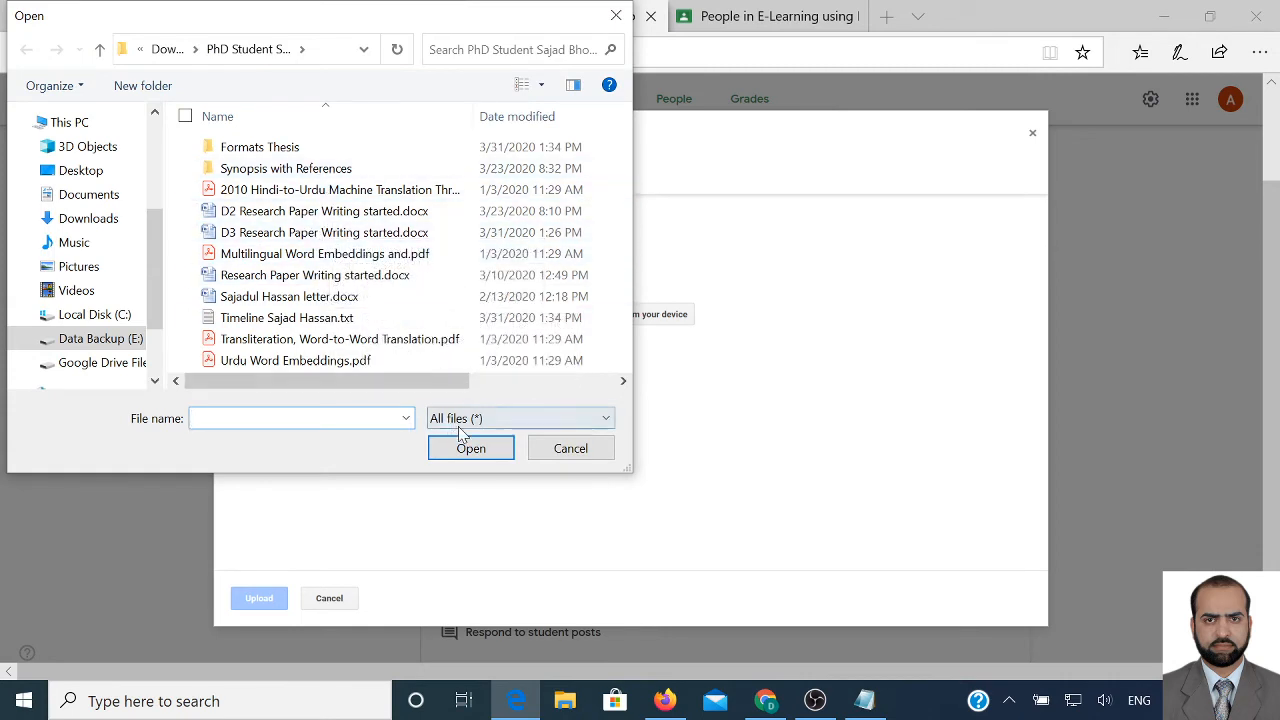
click(571, 449)
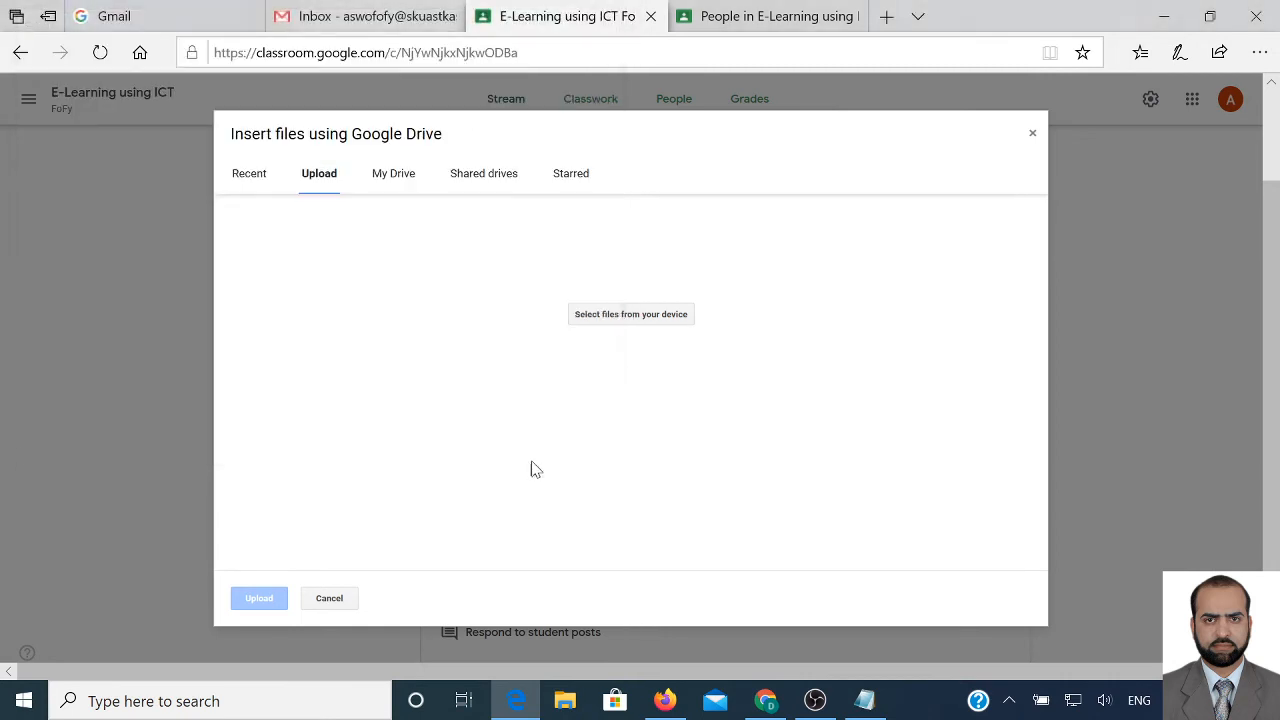
click(324, 599)
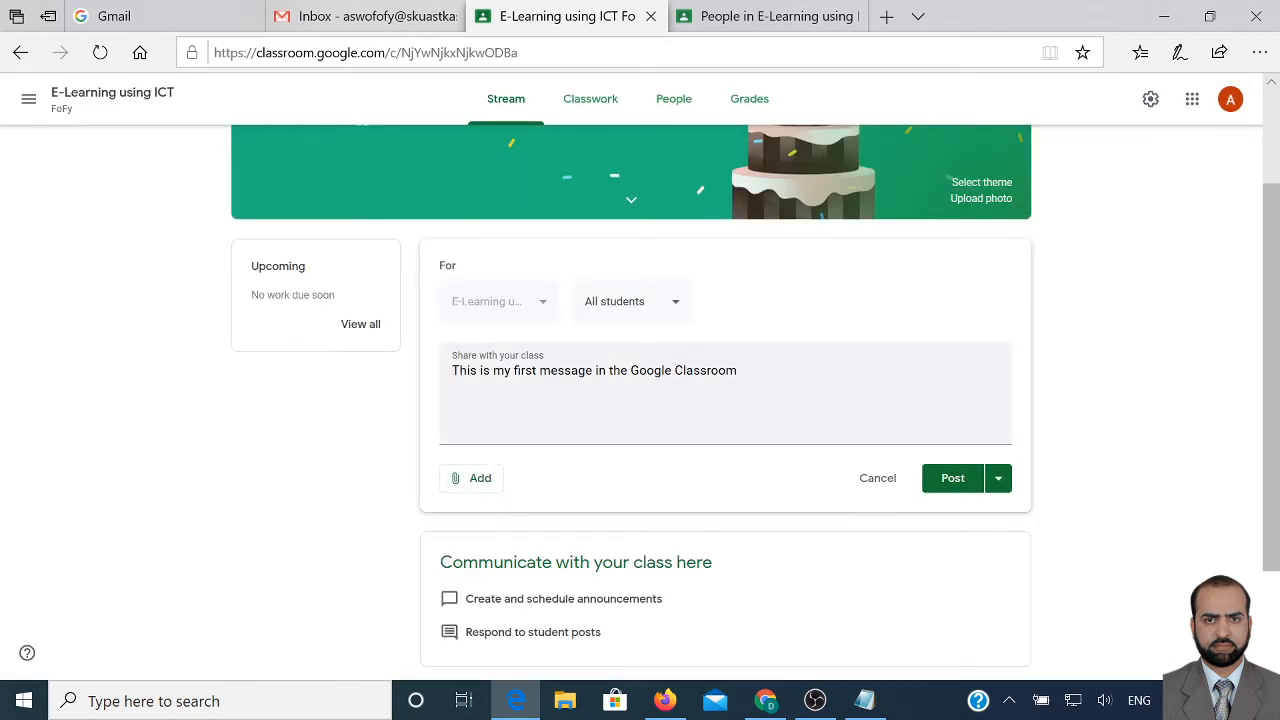
click(721, 361)
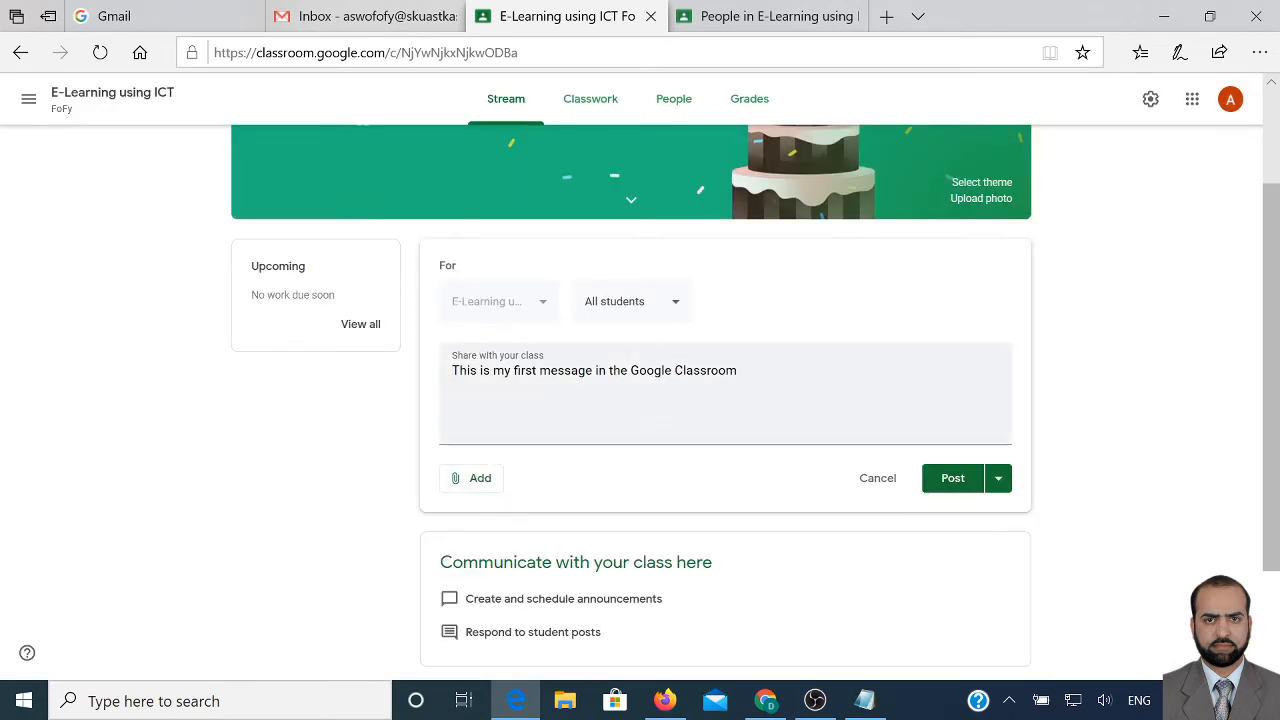
click(958, 489)
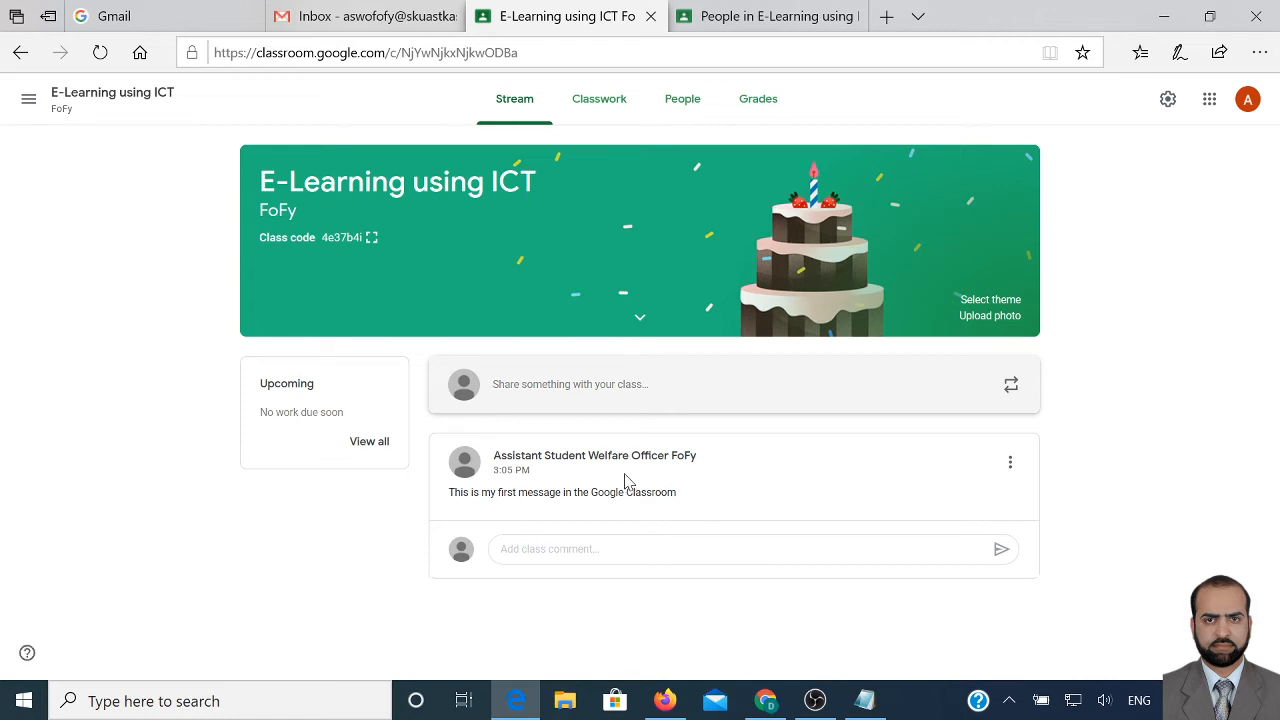
Go to the E-Learning using ICT class's Classwork page
click(613, 110)
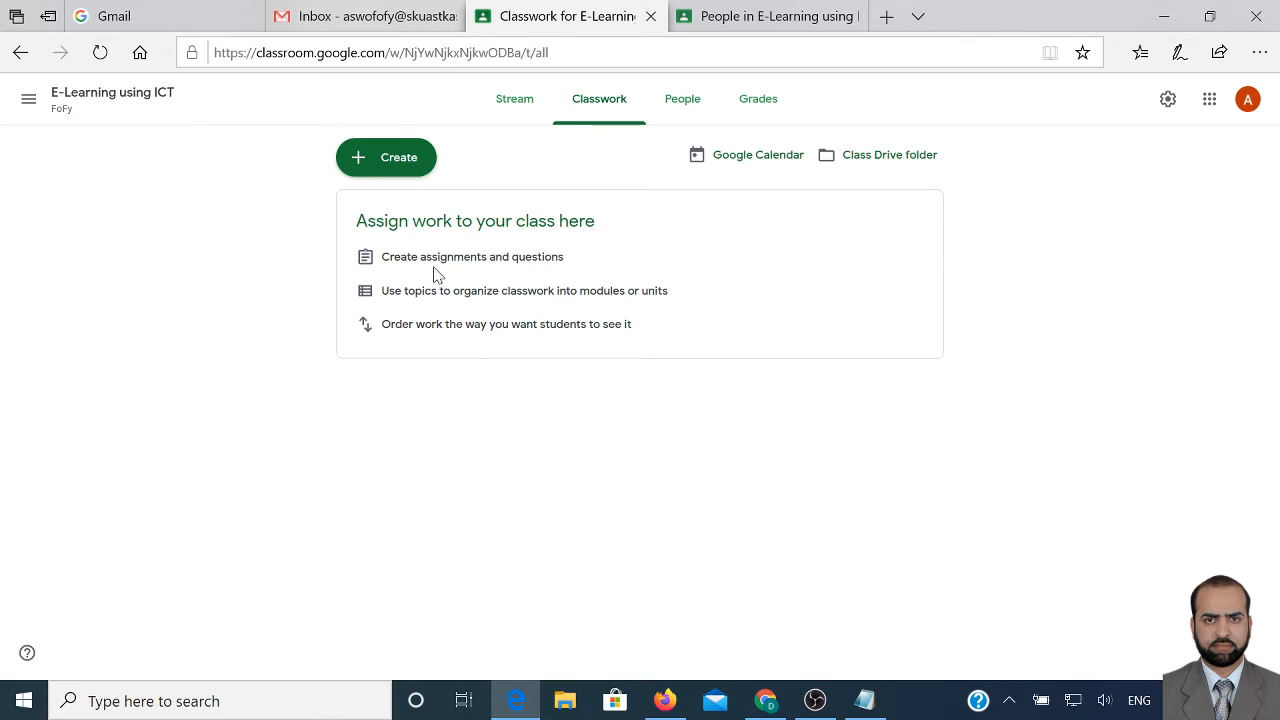
Create a new assignment titled 'Please go through the book and prepare a review'
click(396, 168)
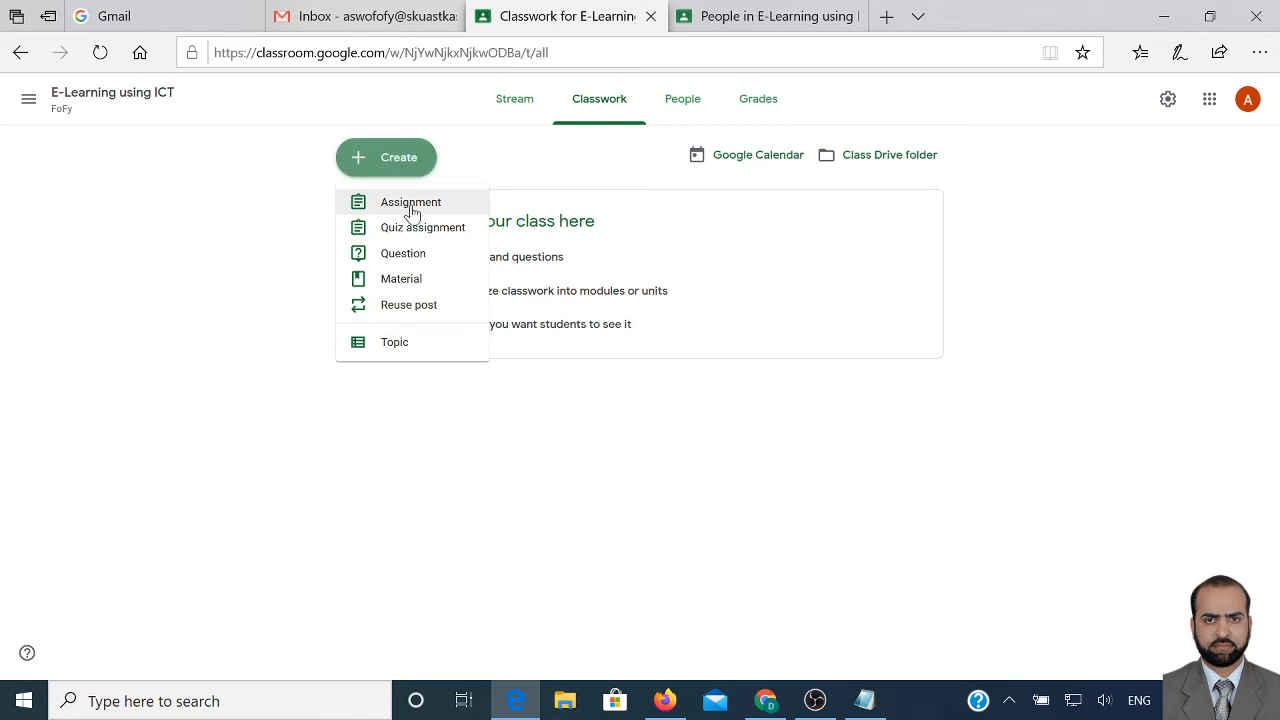
click(413, 212)
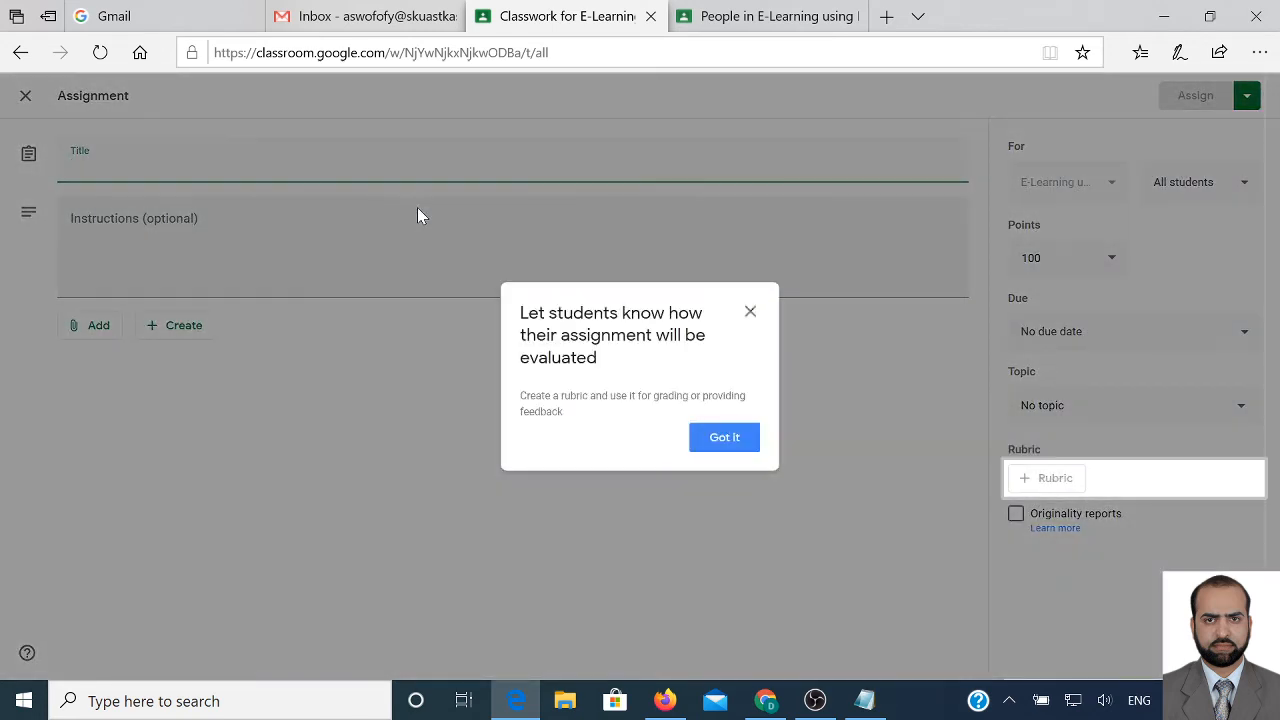
click(729, 440)
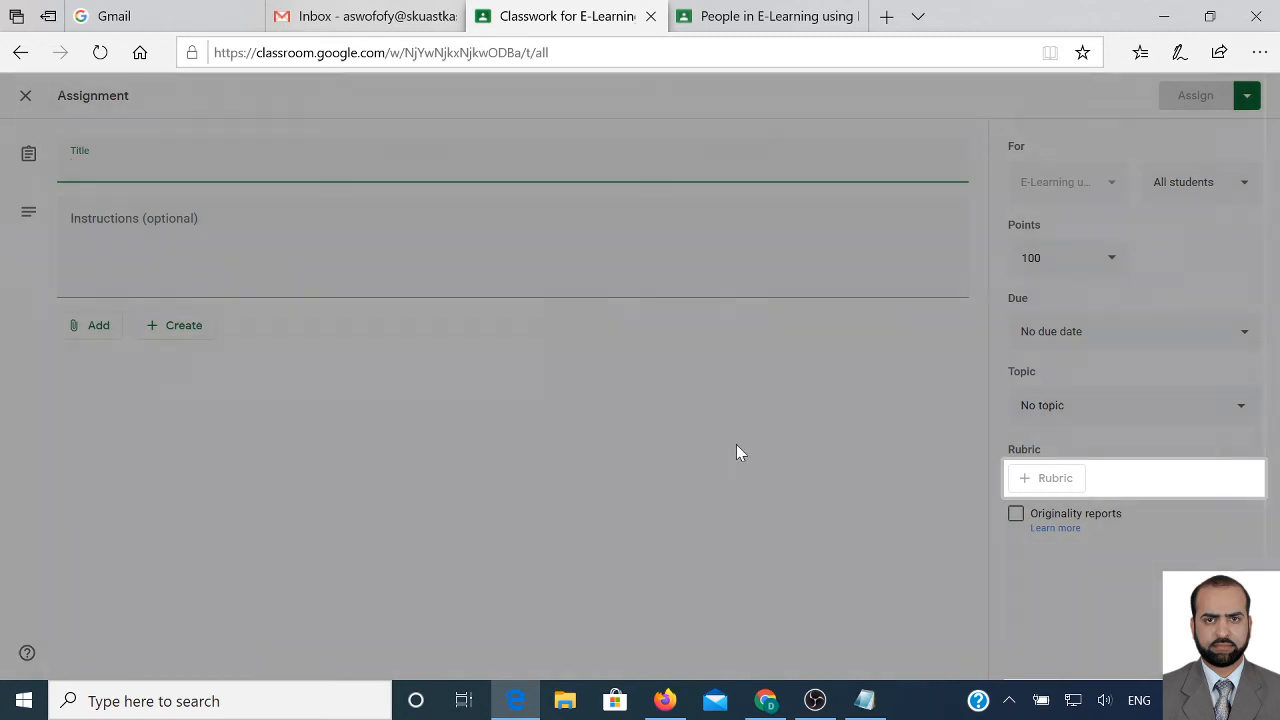
text(Please)
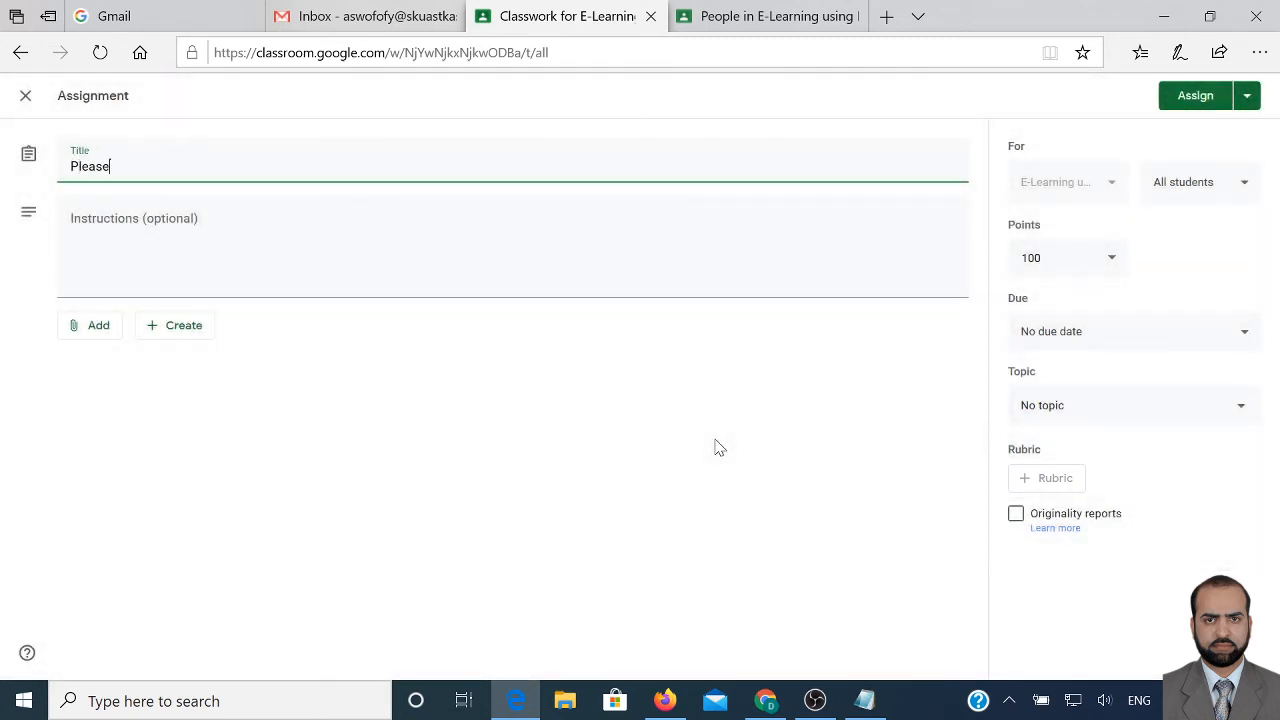
text( go thorugh the)
key(BackSpace)
key(BackSpace)
key(BackSpace)
key(BackSpace)
key(BackSpace)
key(BackSpace)
key(BackSpace)
key(BackSpace)
key(BackSpace)
text(rough the book and)
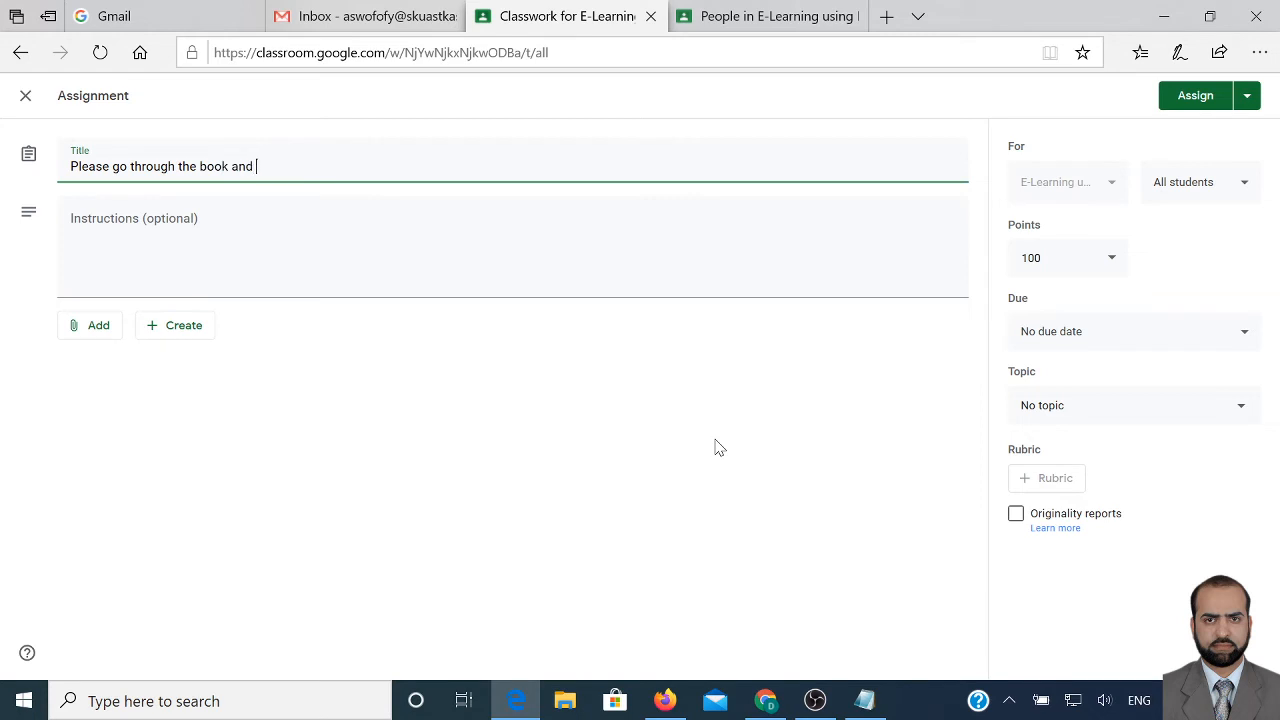
text( preapre)
key(BackSpace)
key(BackSpace)
key(BackSpace)
text(are a review)
Begin the instructions with 'The book needs to be re...' followed by numbered lines
key(Tab)
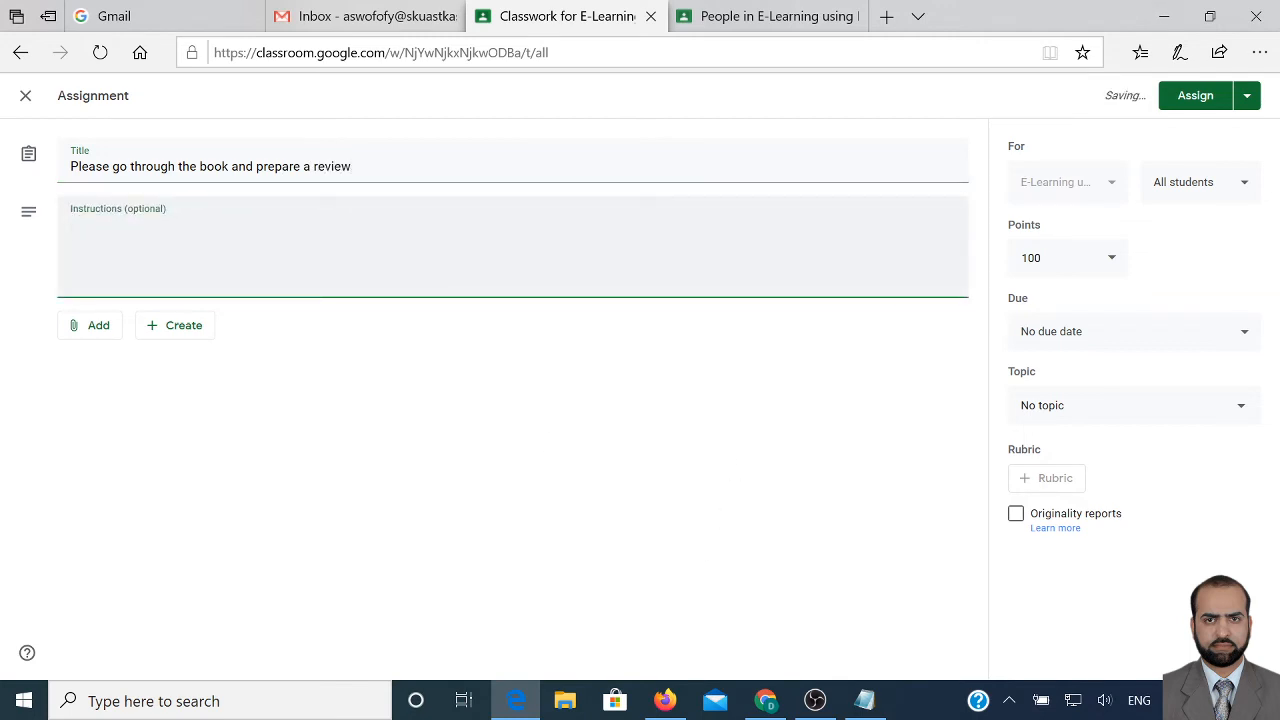
text(The book ne)
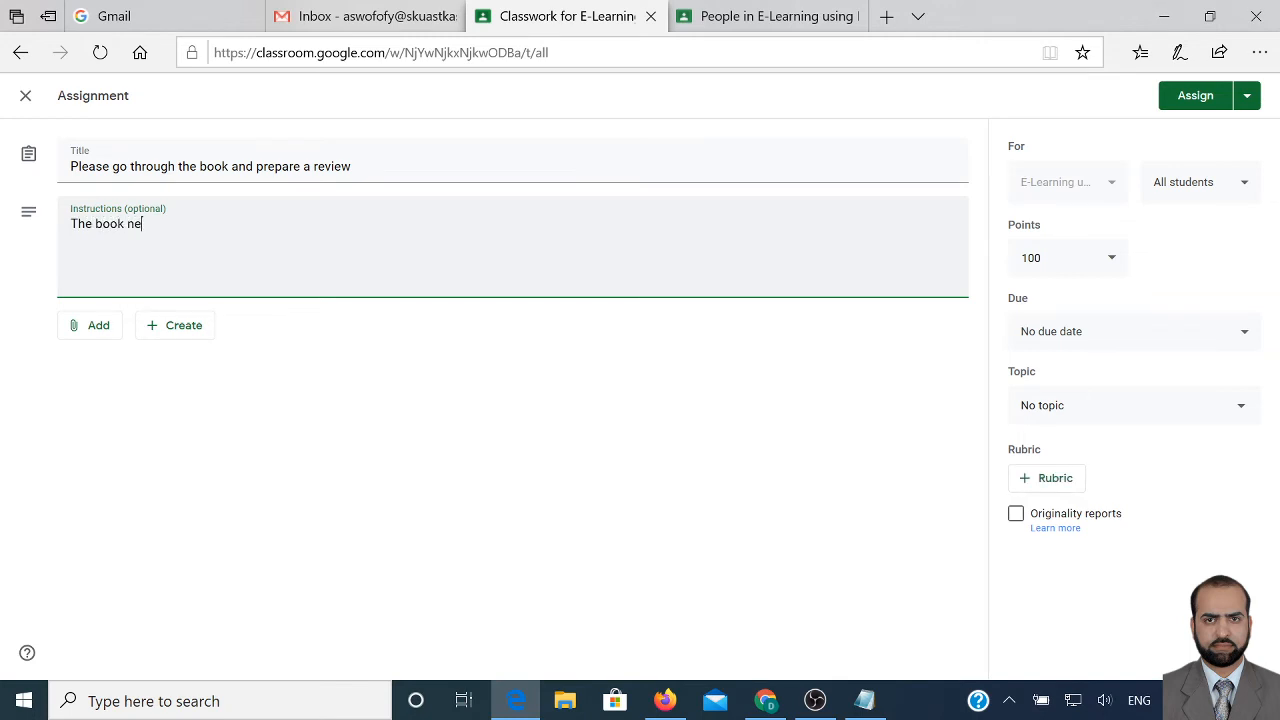
text(eds to be )
text(rr)
key(BackSpace)
text(e)
key(Return)
text(4)
key(Return)
text(5)
key(Return)
text(5)
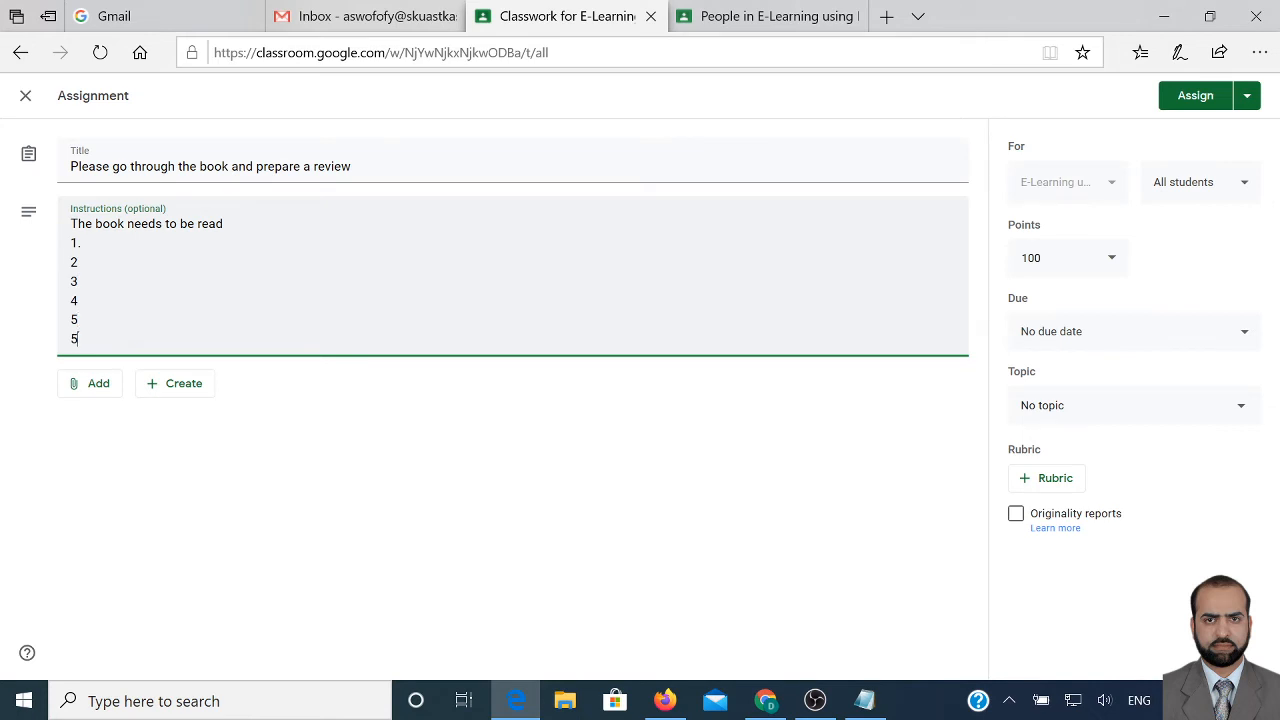
key(BackSpace)
text(6)
Add more numbered lines and the note 'the assignment need to be submitted by the due date'
key(Return)
text(6)
key(Return)
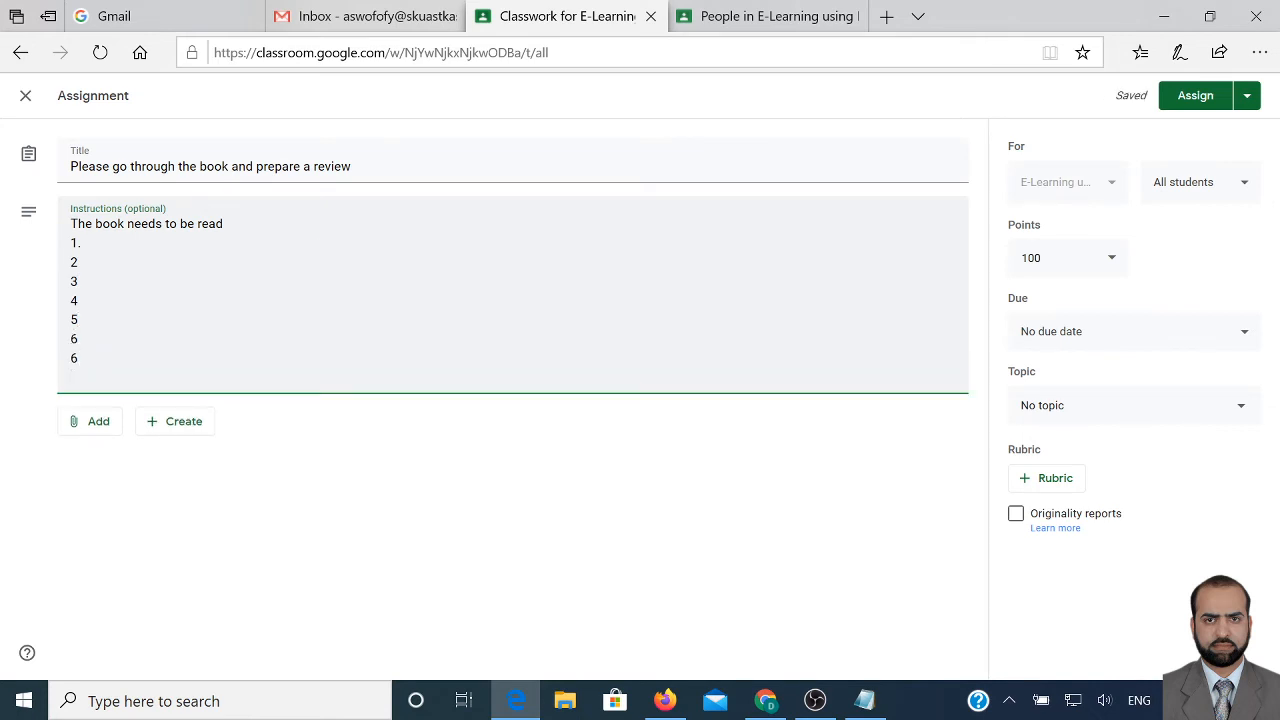
text(8)
key(Return)
text(89)
key(Return)
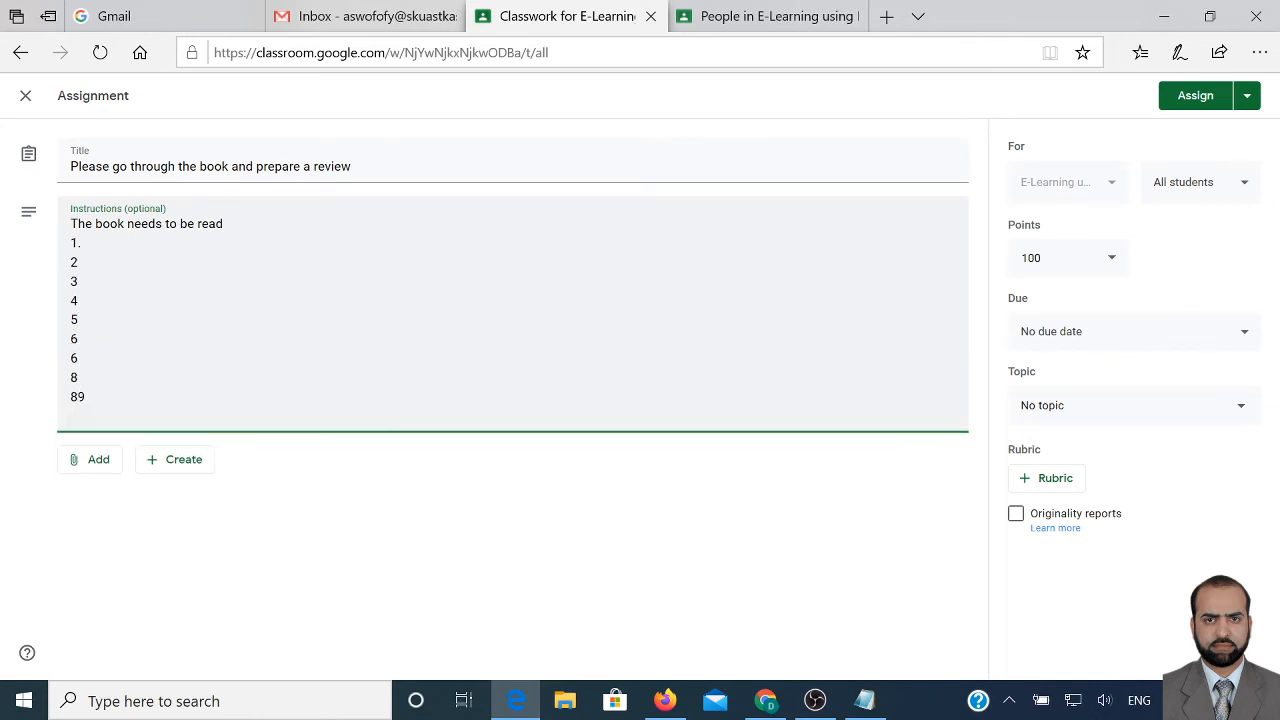
key(BackSpace)
key(BackSpace)
key(BackSpace)
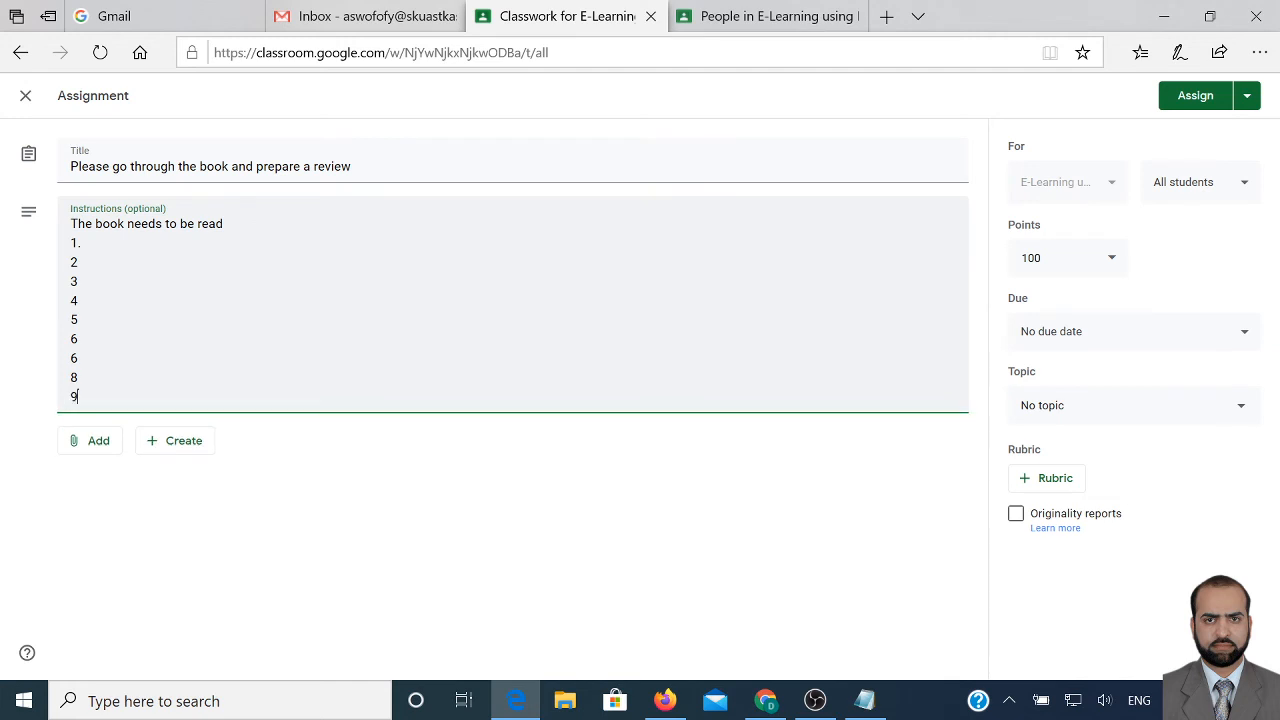
text(9)
key(Return)
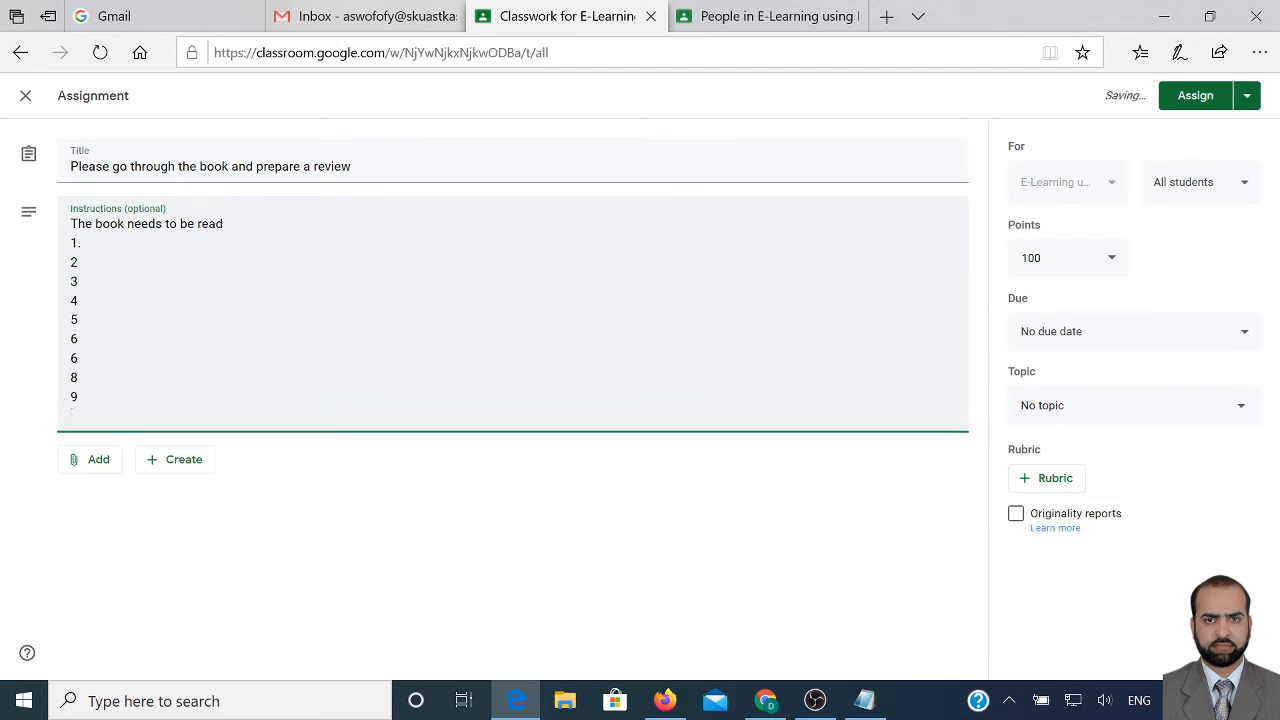
text(the assignment nee)
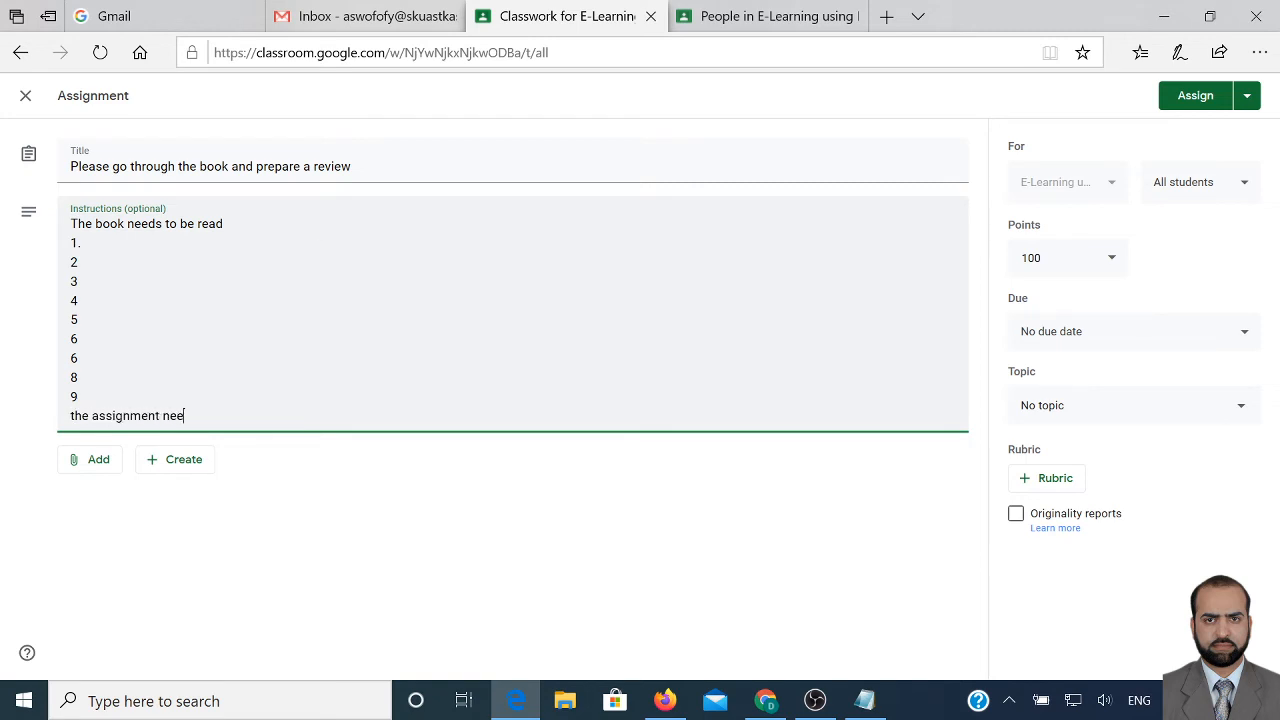
text(d to be submitted by the due date)
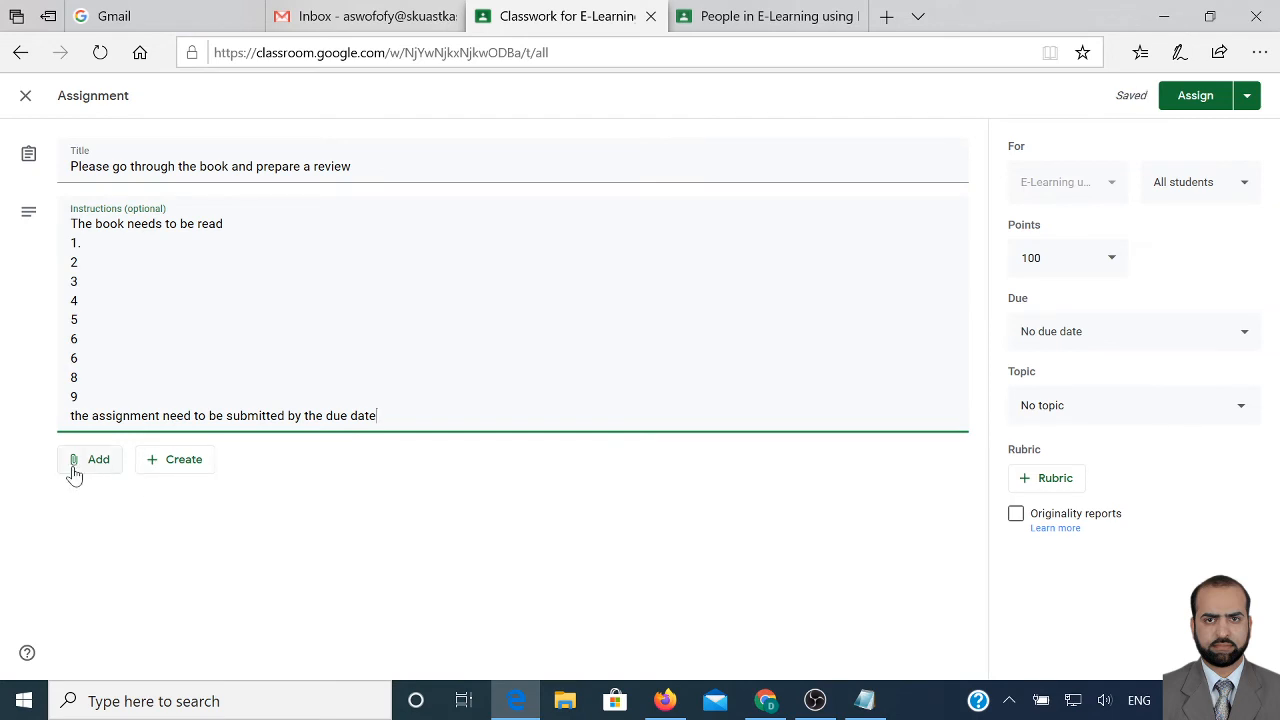
Set the assignment due date to Thu, Apr 23 at 11:59 PM, adding no attachments
click(74, 465)
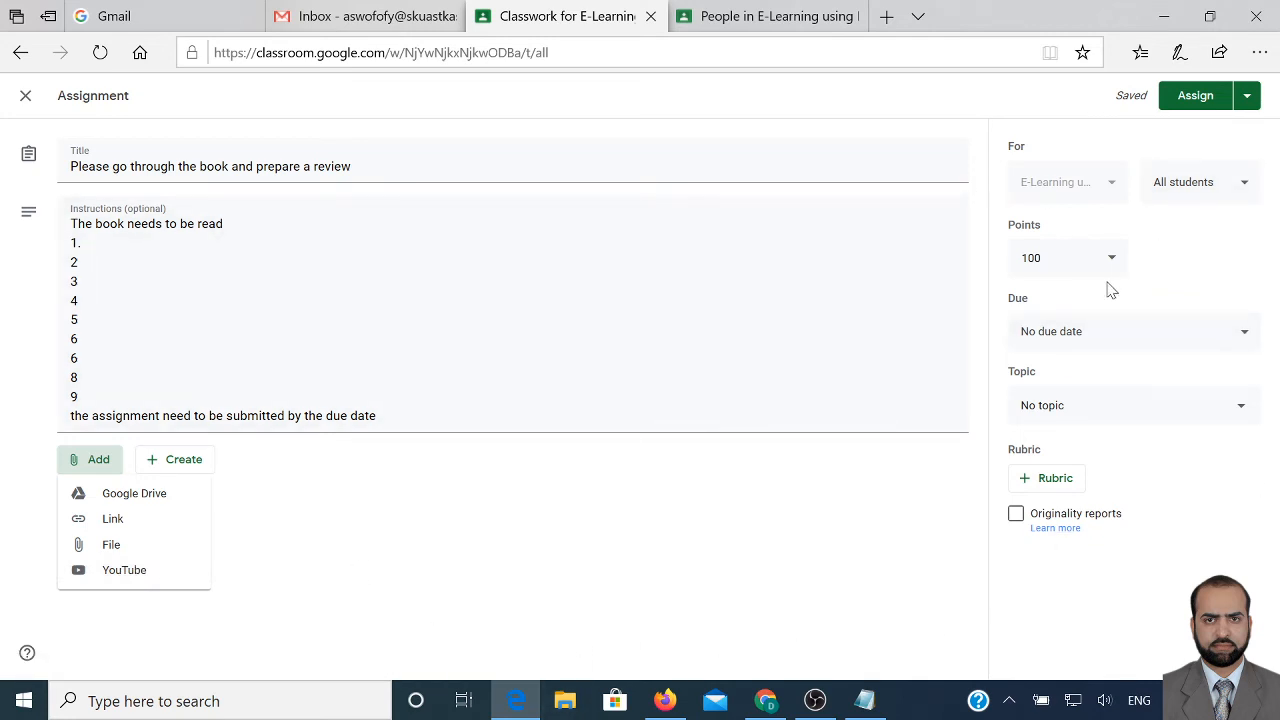
click(1102, 338)
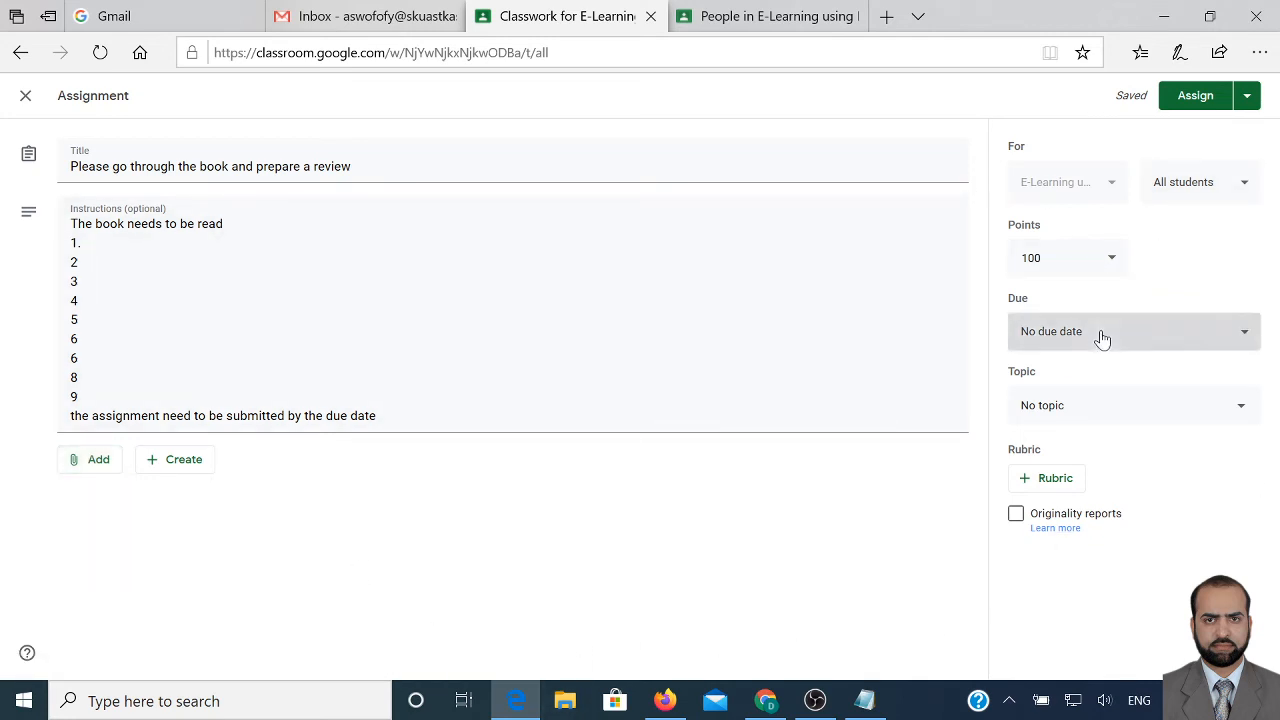
click(1102, 338)
click(1110, 400)
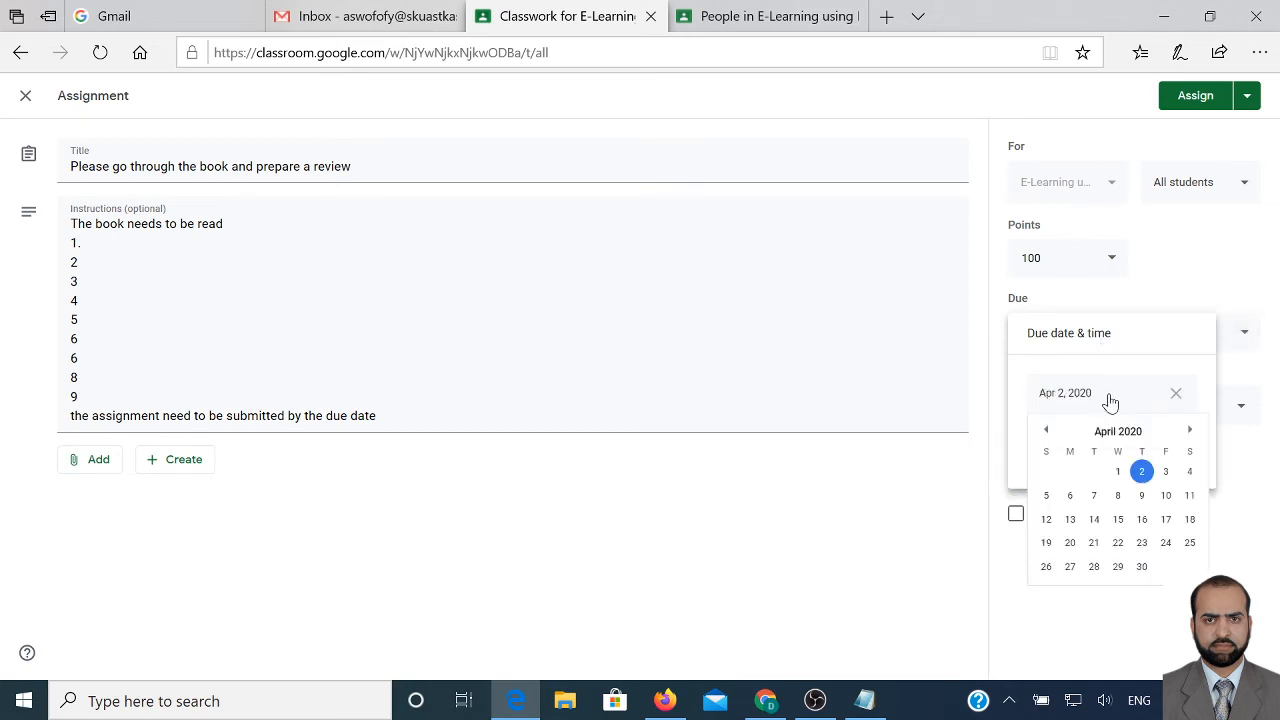
click(1141, 542)
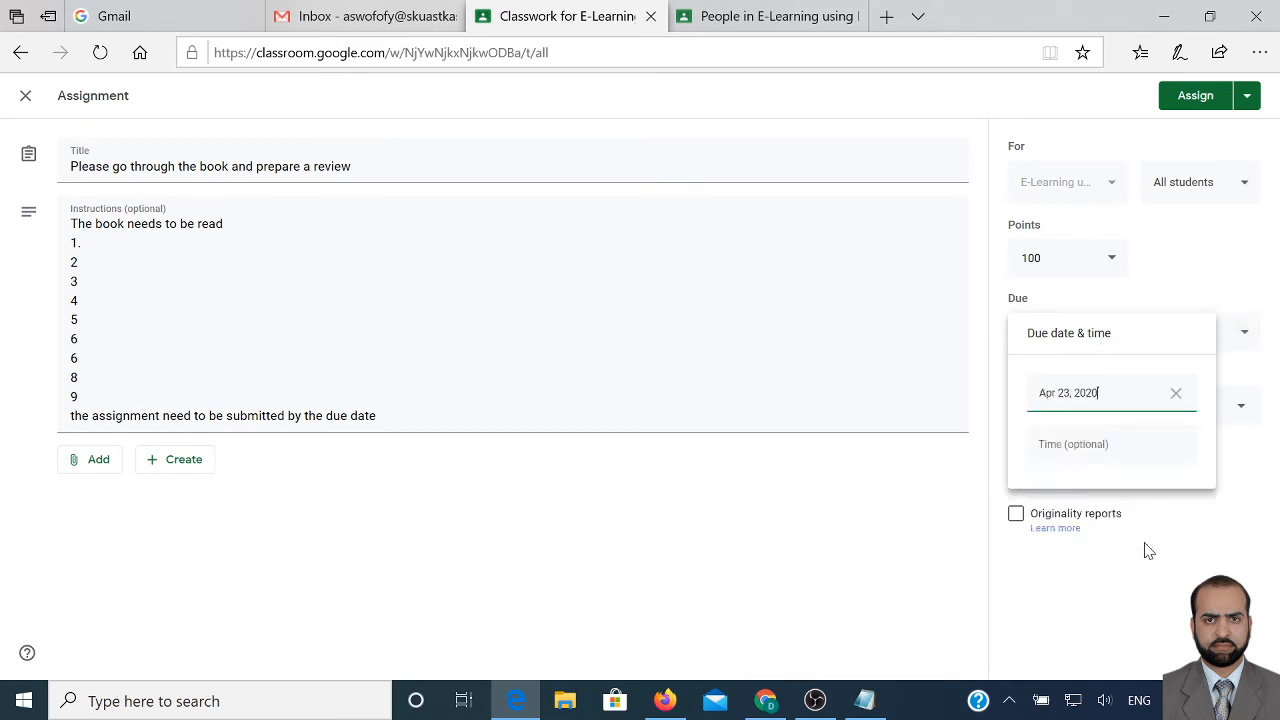
click(1106, 451)
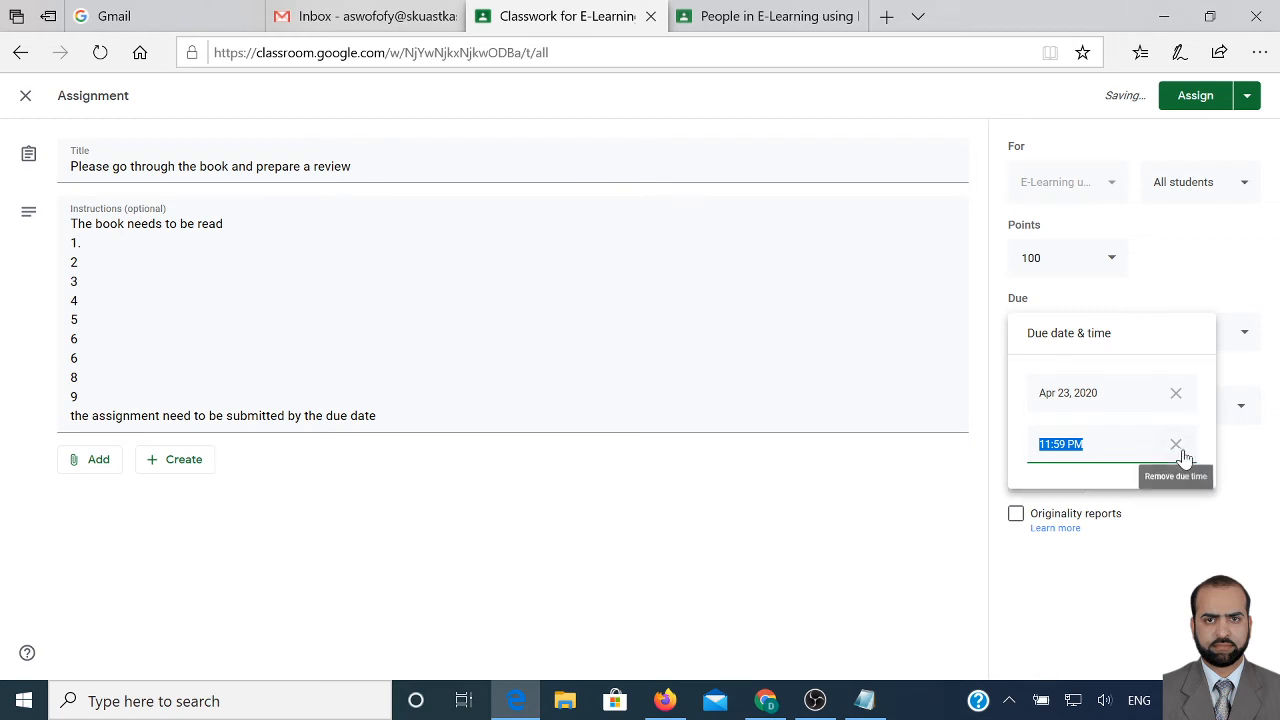
click(1197, 518)
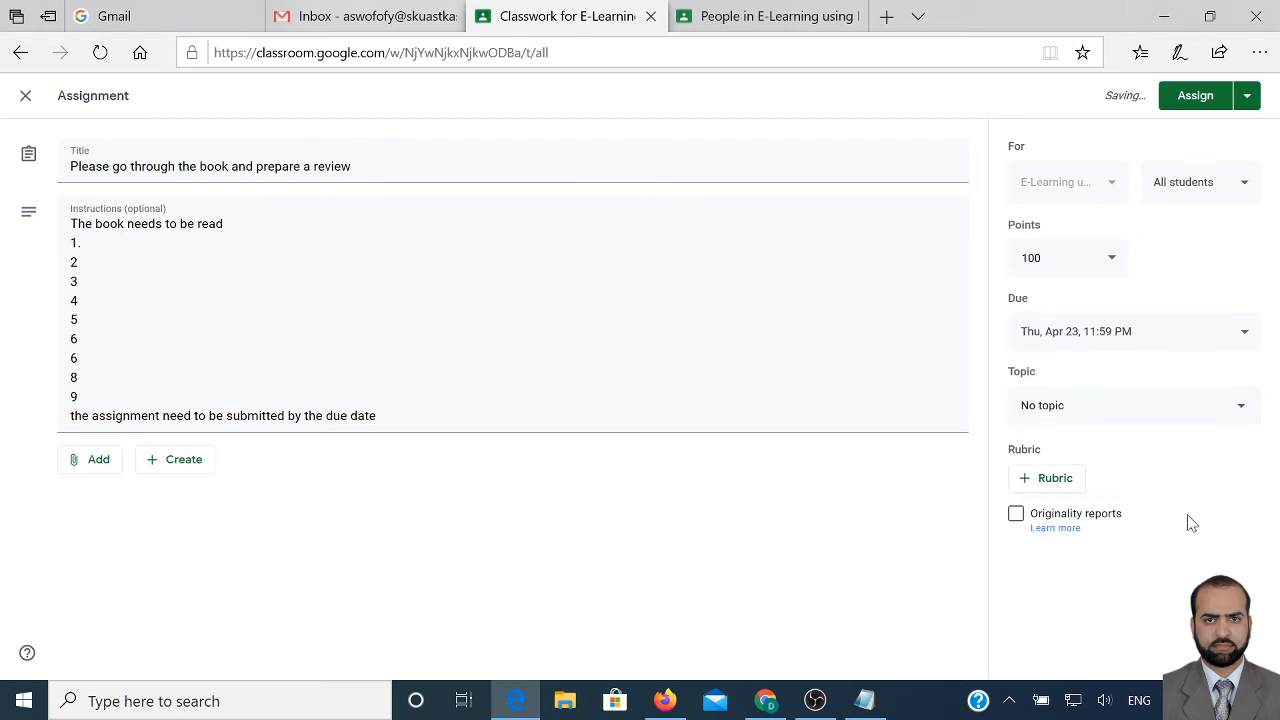
Leave the topic as No topic and turn on originality reports
click(1106, 410)
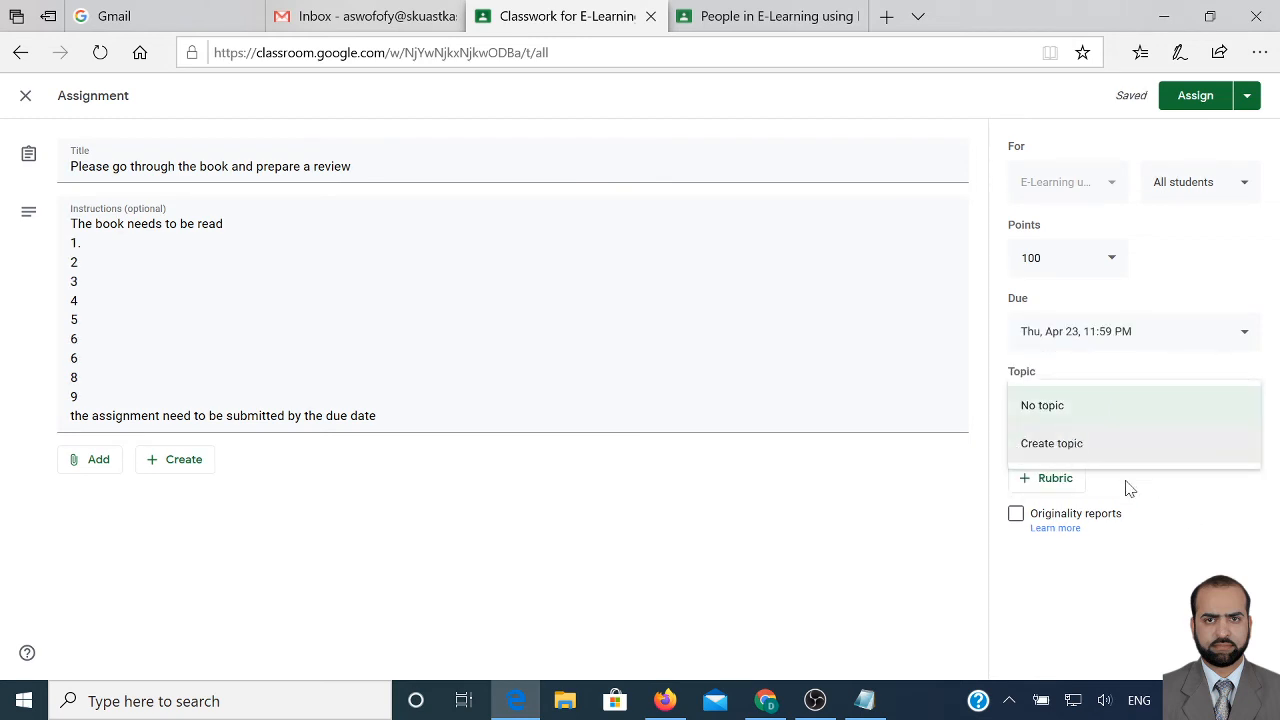
click(1189, 512)
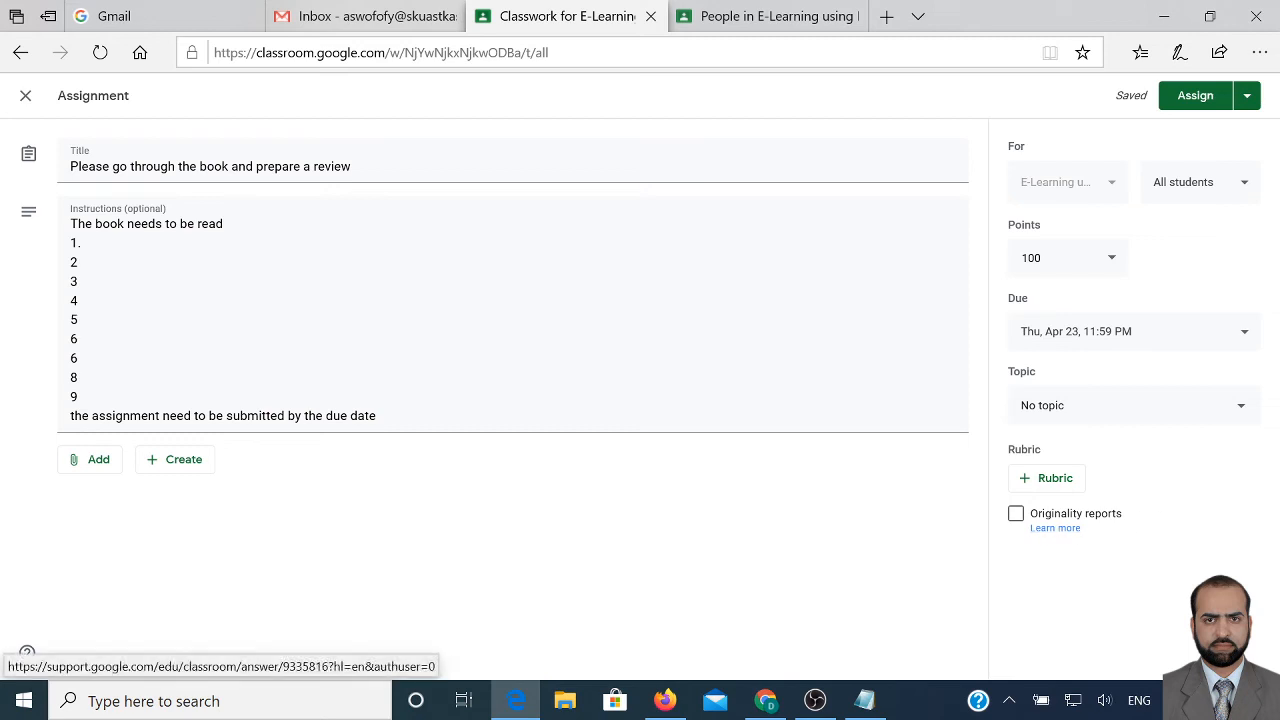
click(1016, 513)
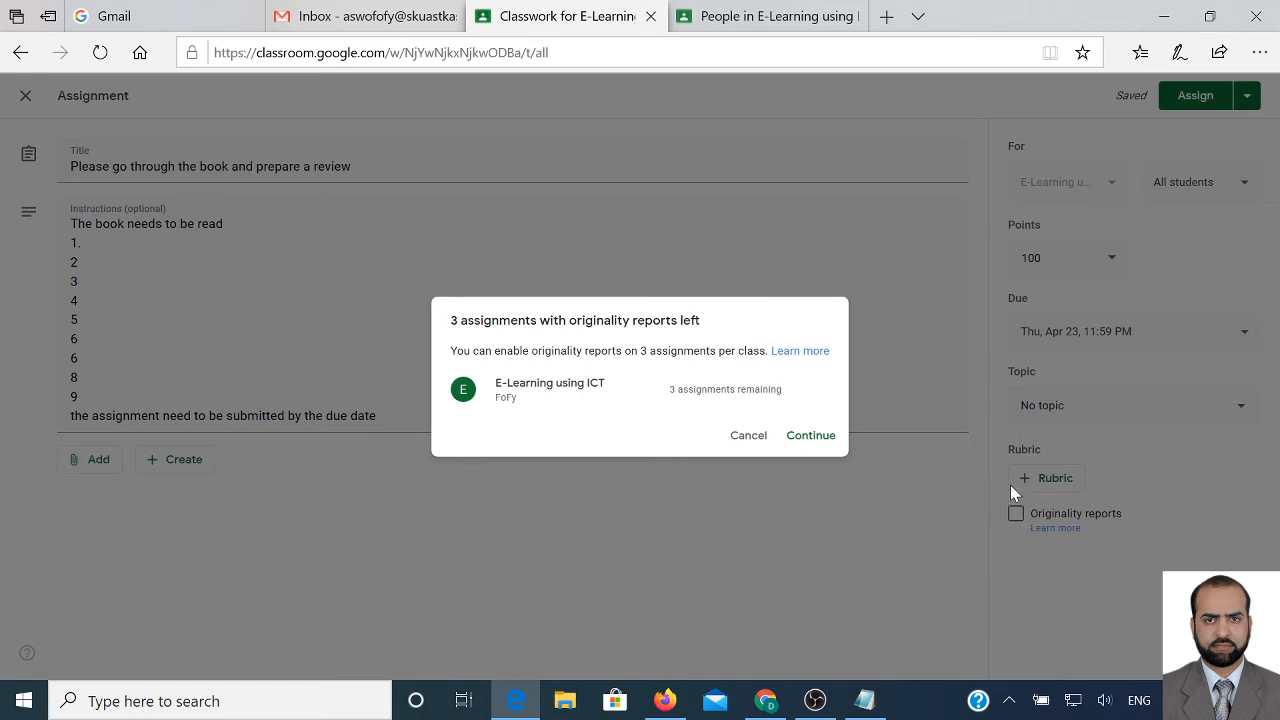
Confirm originality reports, assign the book review assignment, and dismiss the topic tip
click(818, 438)
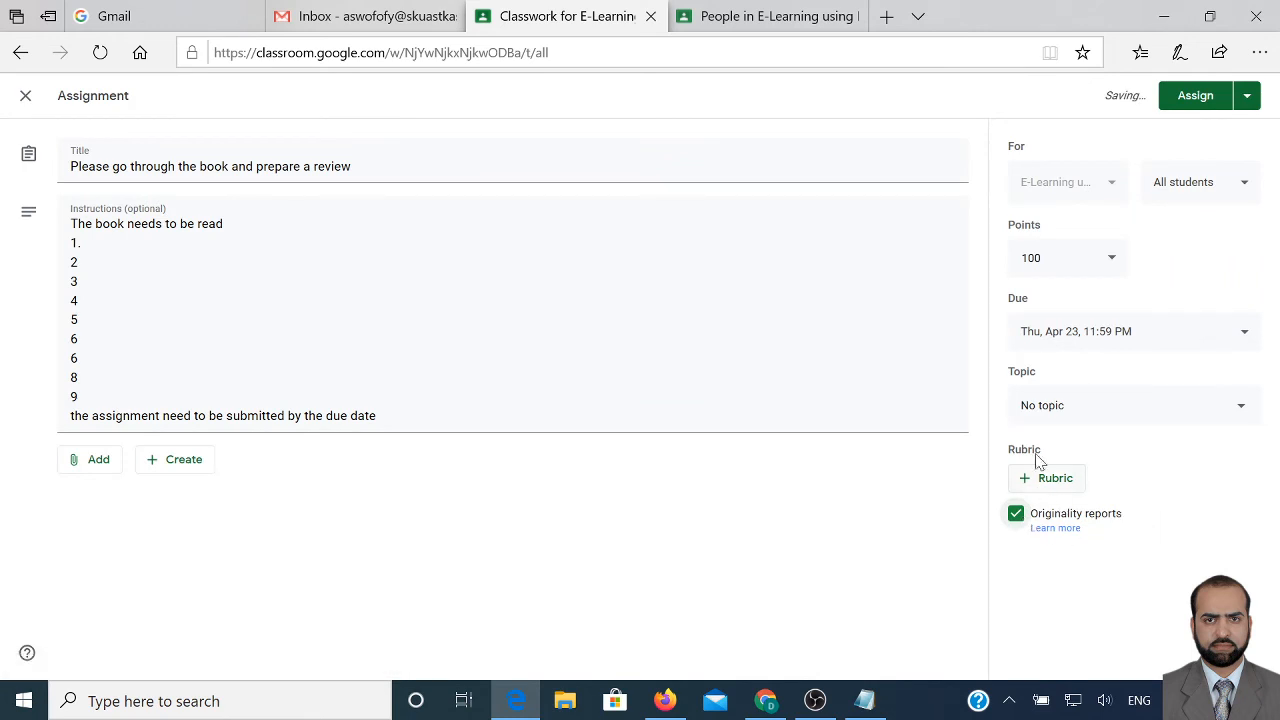
click(1186, 94)
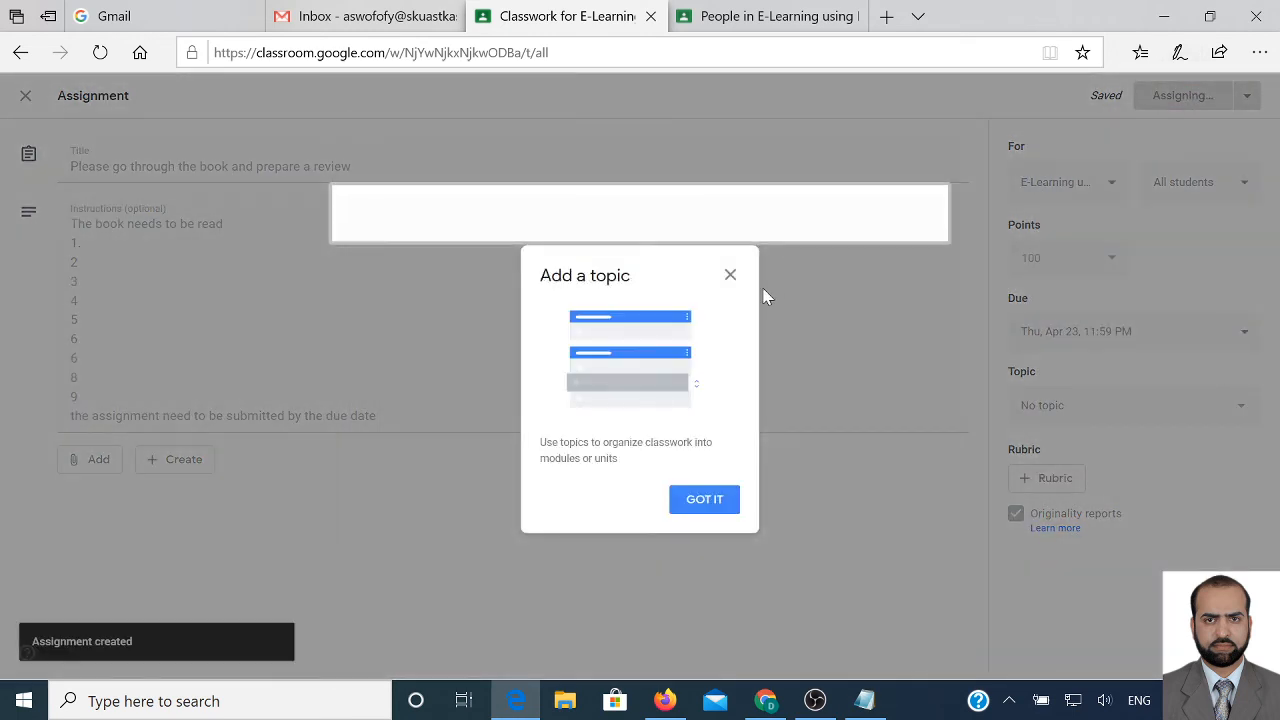
click(705, 502)
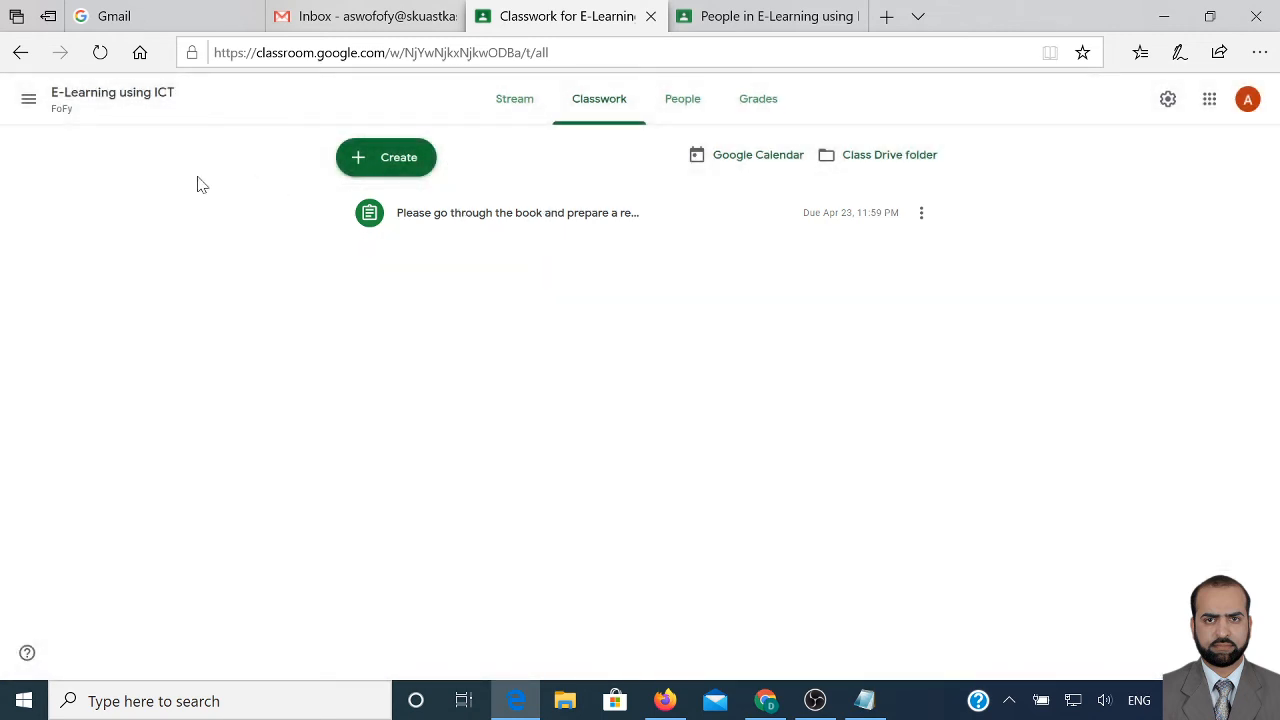
Navigate through the class list to the E-Learning using ICT Classwork page
click(27, 101)
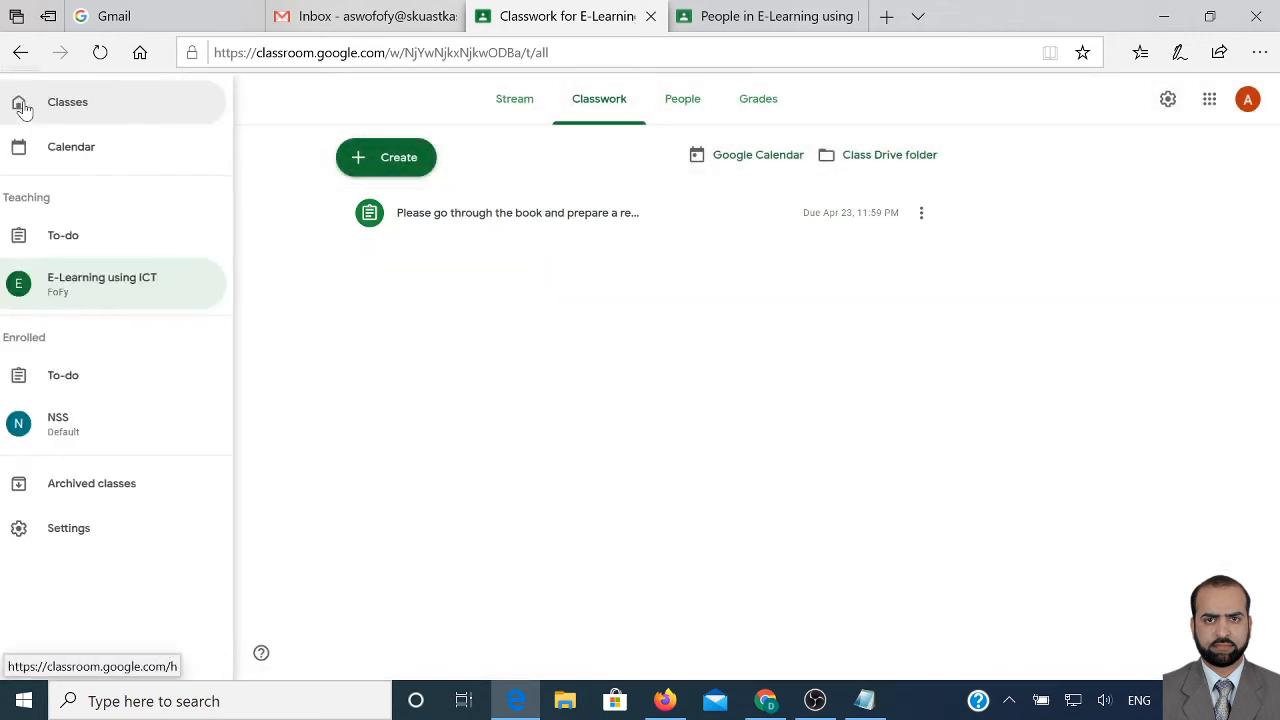
click(78, 104)
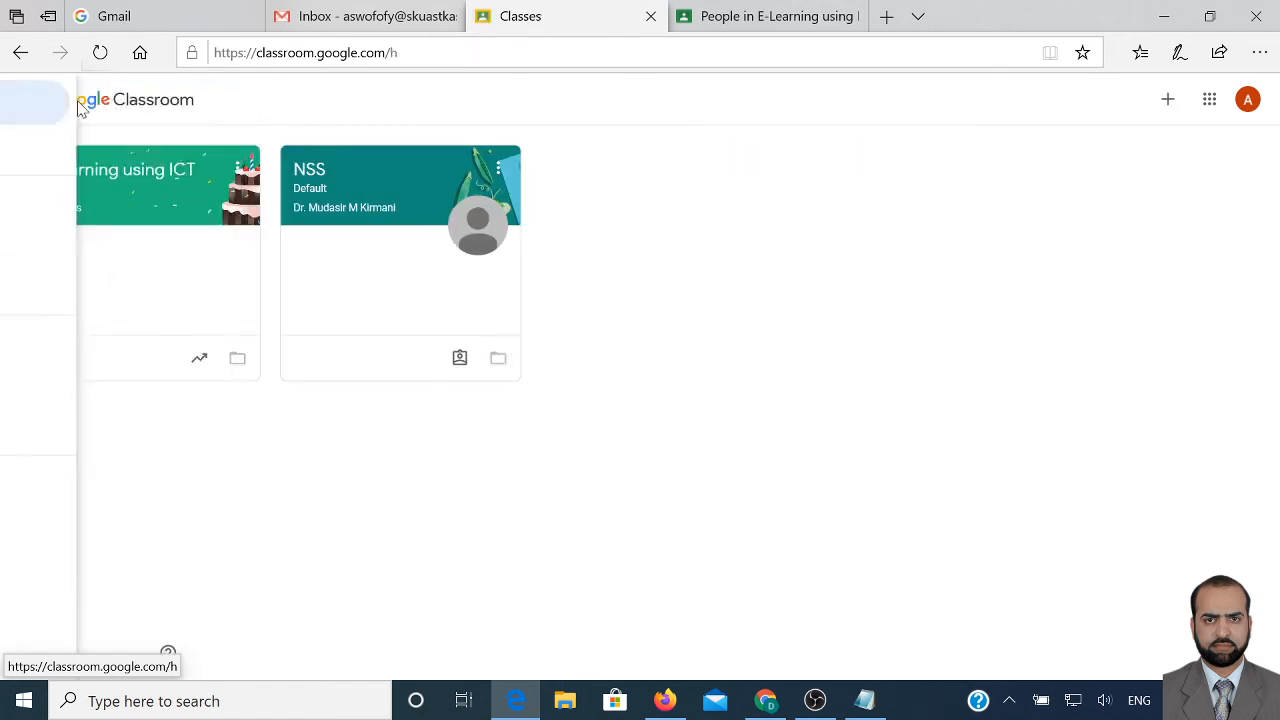
click(97, 182)
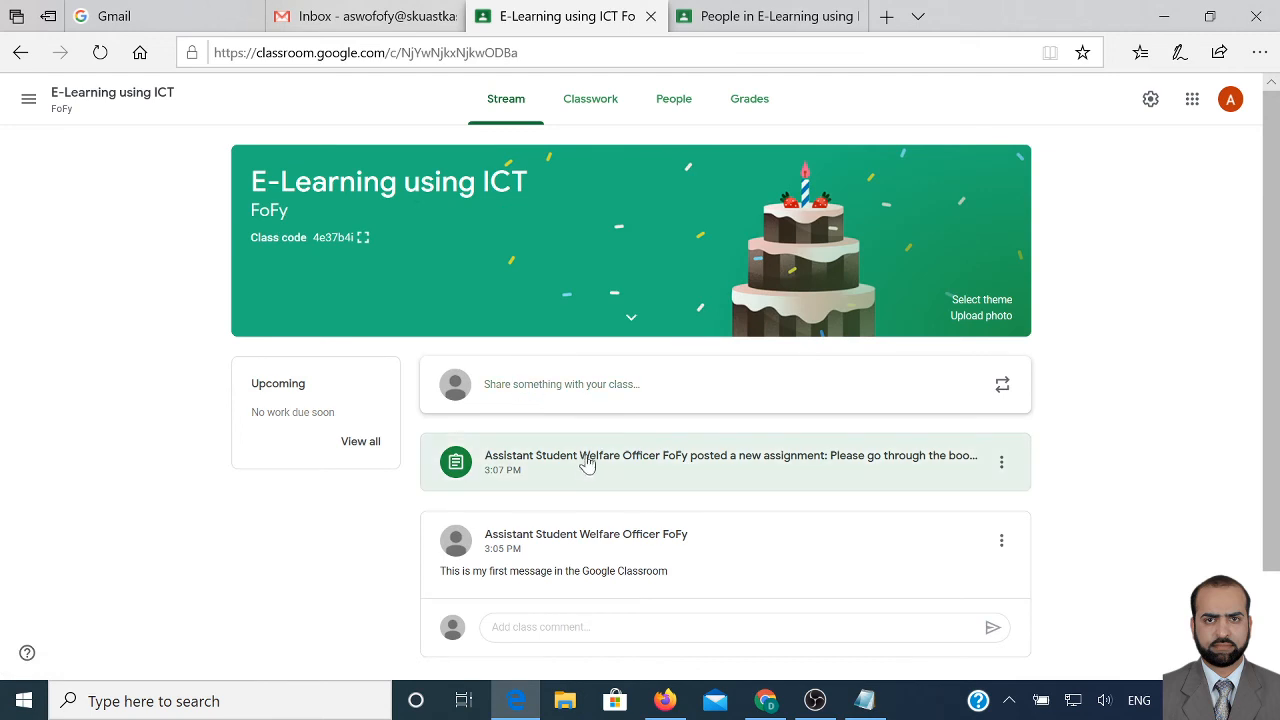
scroll(586, 463, down, 1)
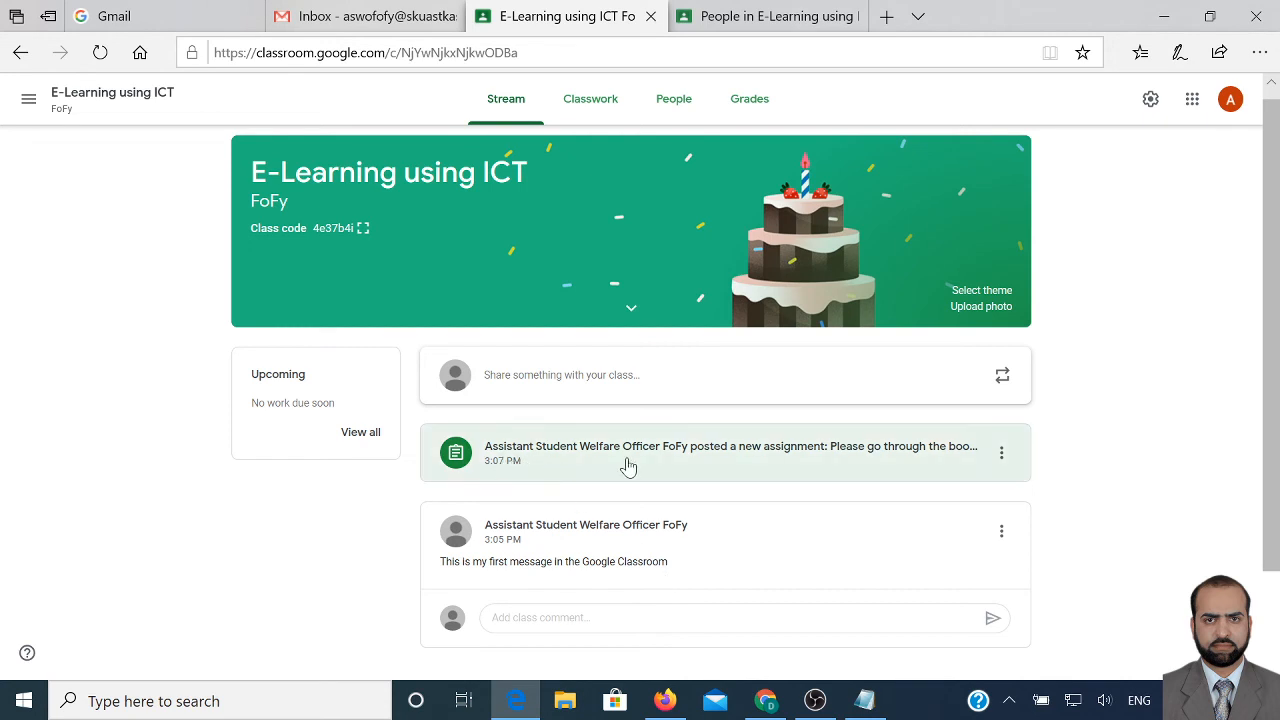
click(590, 96)
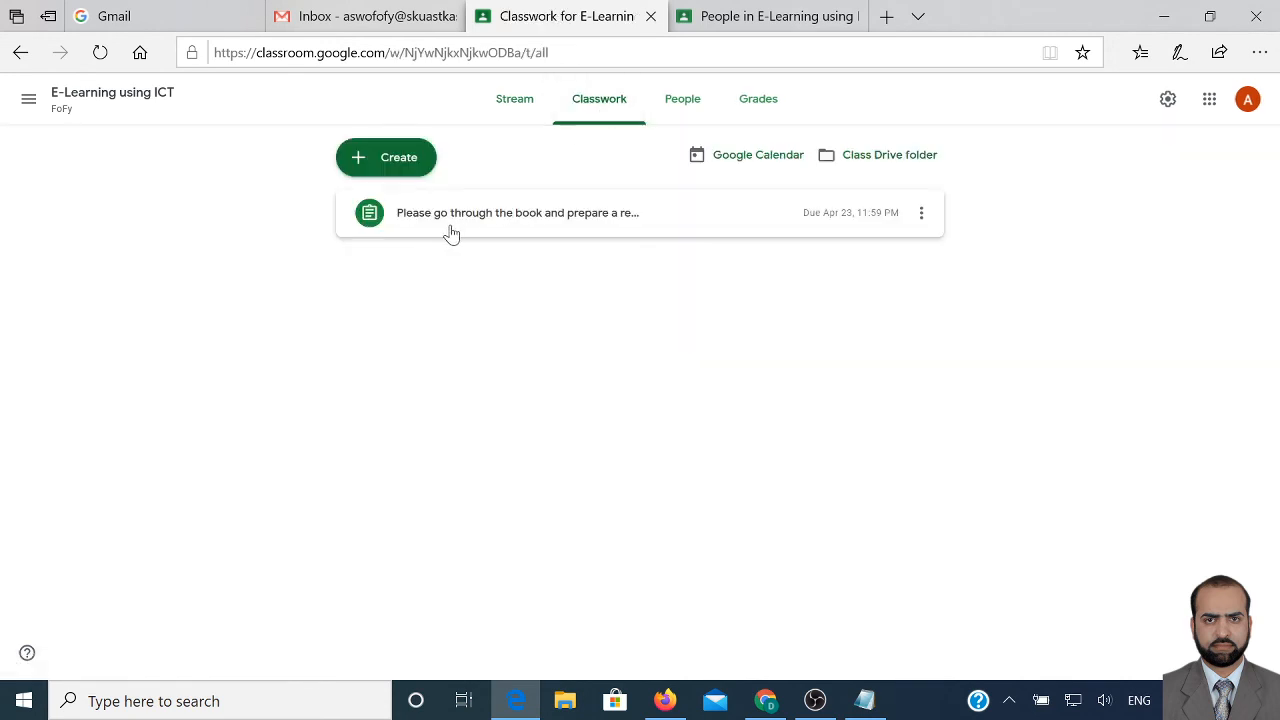
Open the assignment's Student work page, keep points at 100, and bring Notepad forward
click(575, 222)
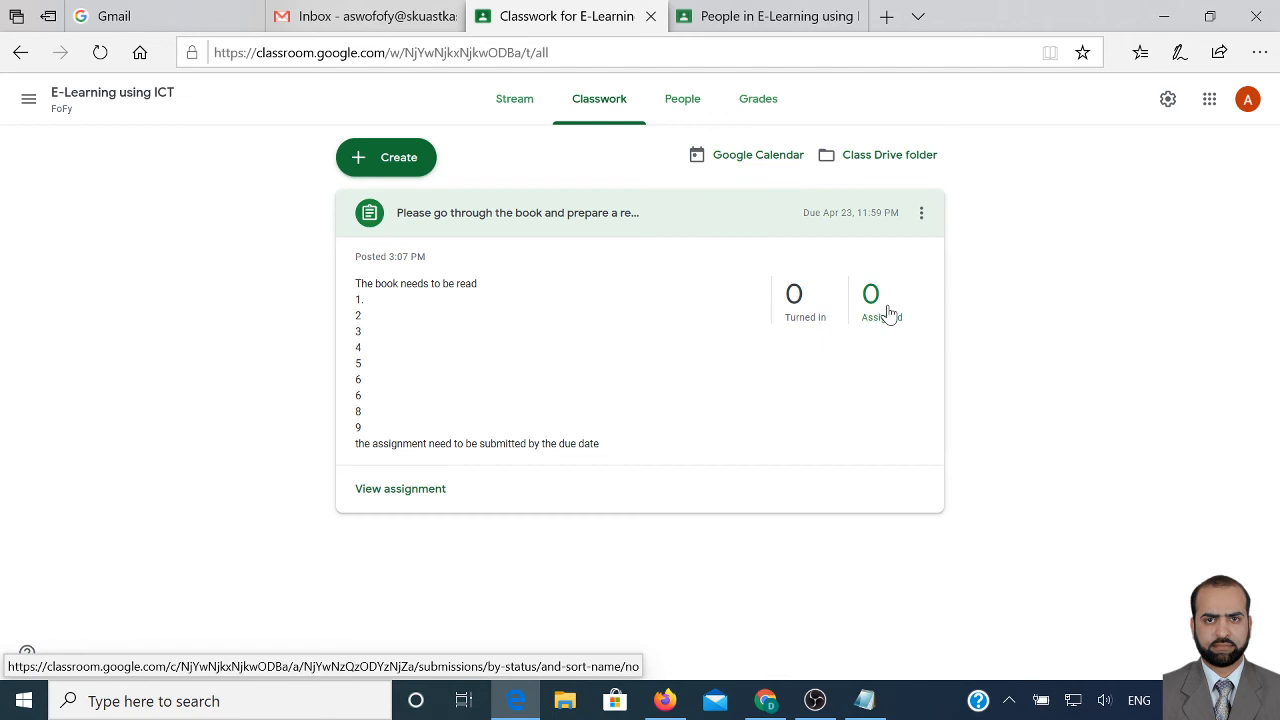
click(420, 494)
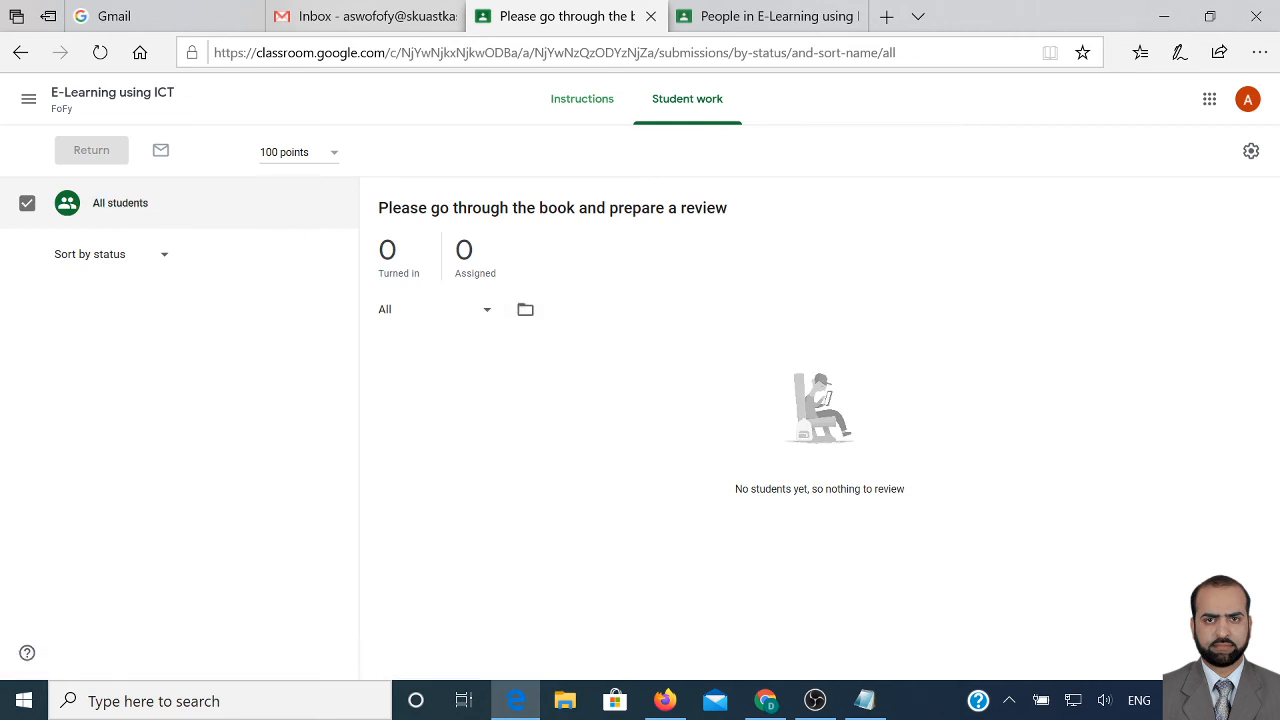
click(296, 152)
click(389, 166)
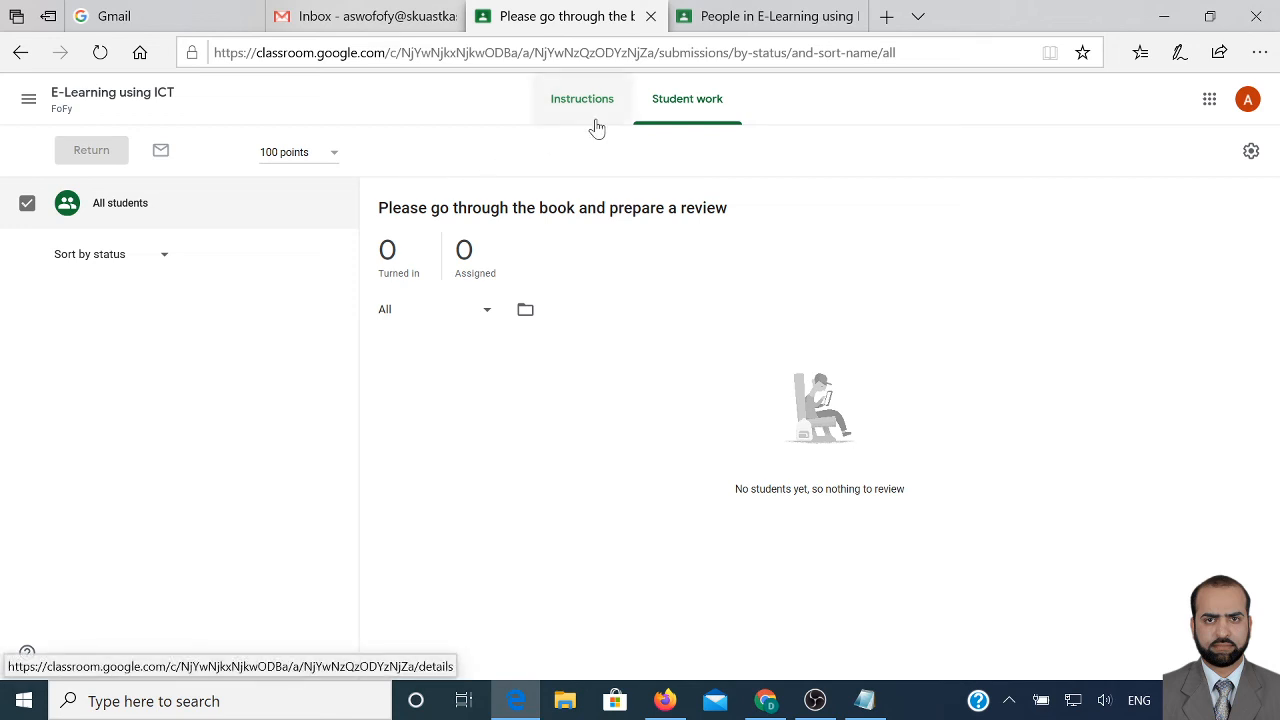
click(864, 700)
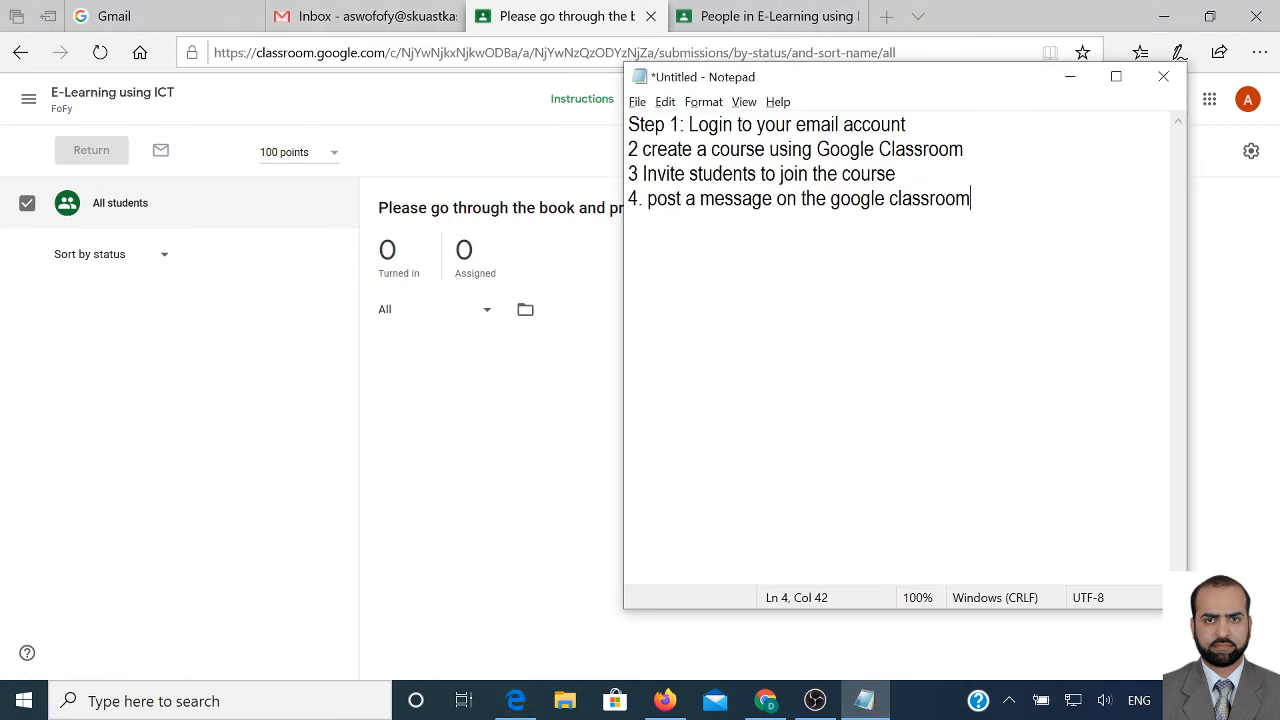
Highlight Notepad steps 2, 3 and 4 to point them out
drag(638, 149, 963, 149)
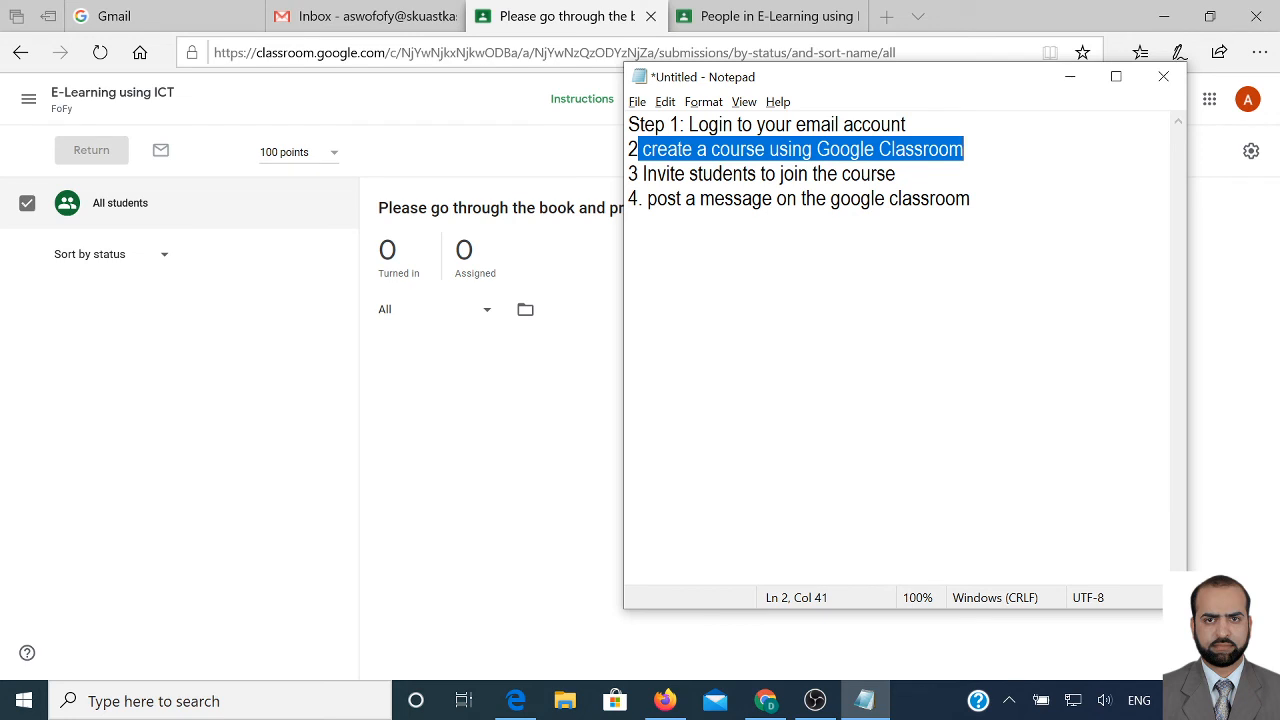
drag(638, 174, 895, 174)
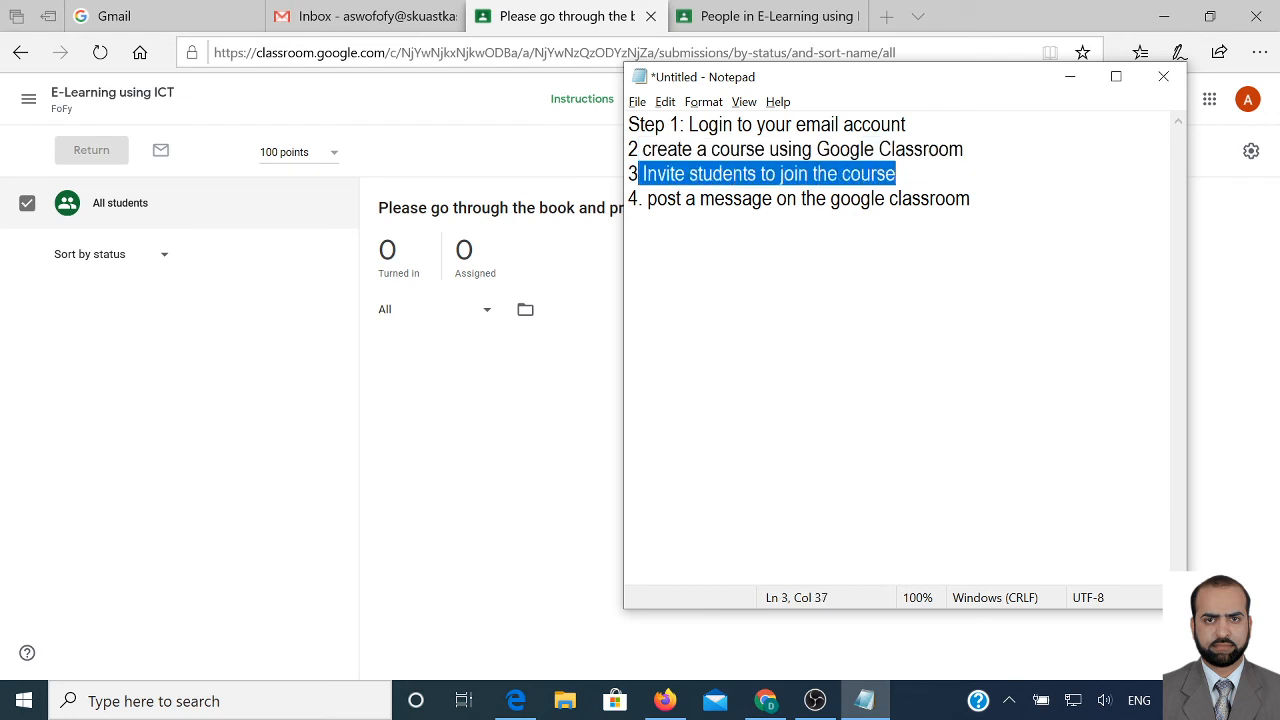
drag(647, 198, 970, 198)
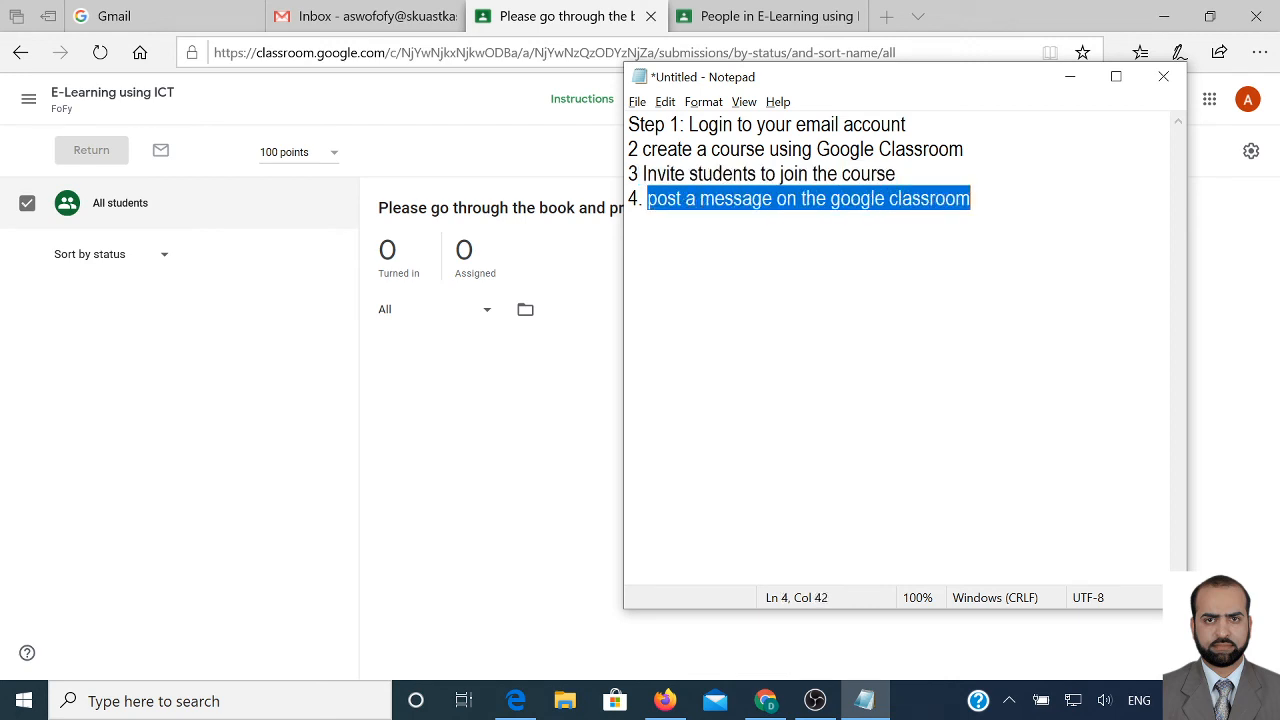
Add the line '5. Post an assignment with due dates and orginality check'
click(970, 198)
key(Return)
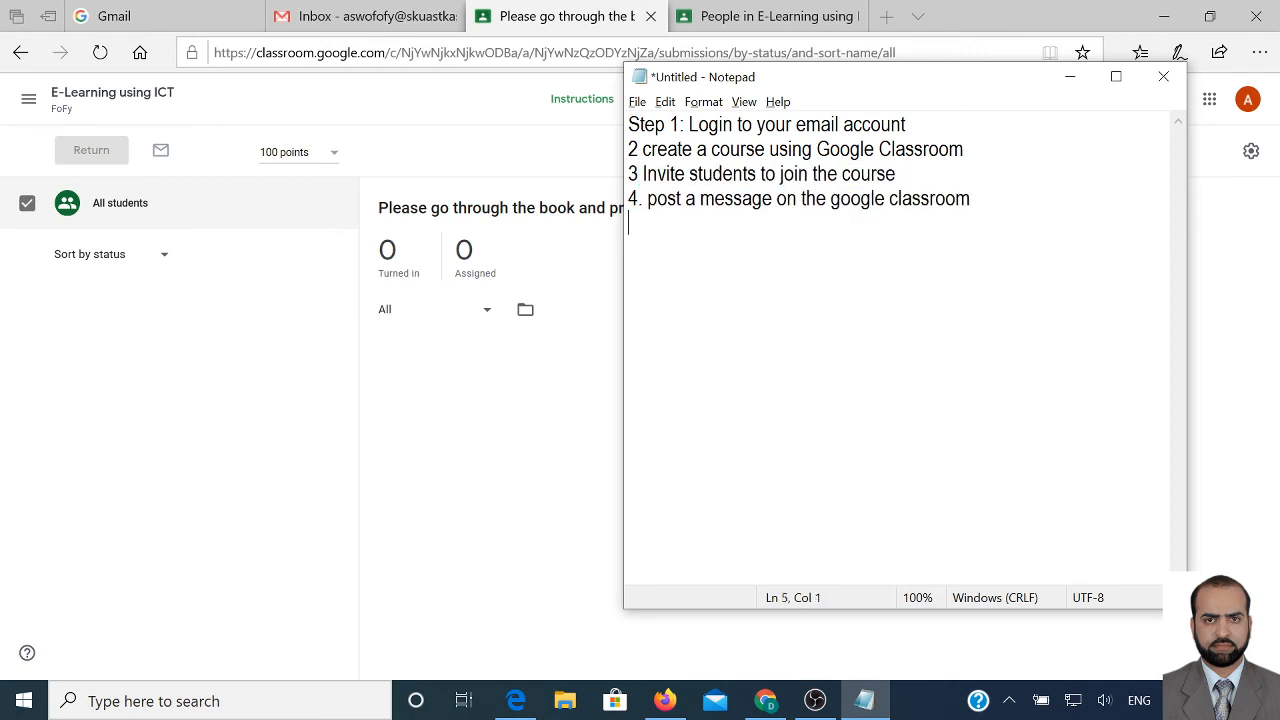
text(5. Post an assignment )
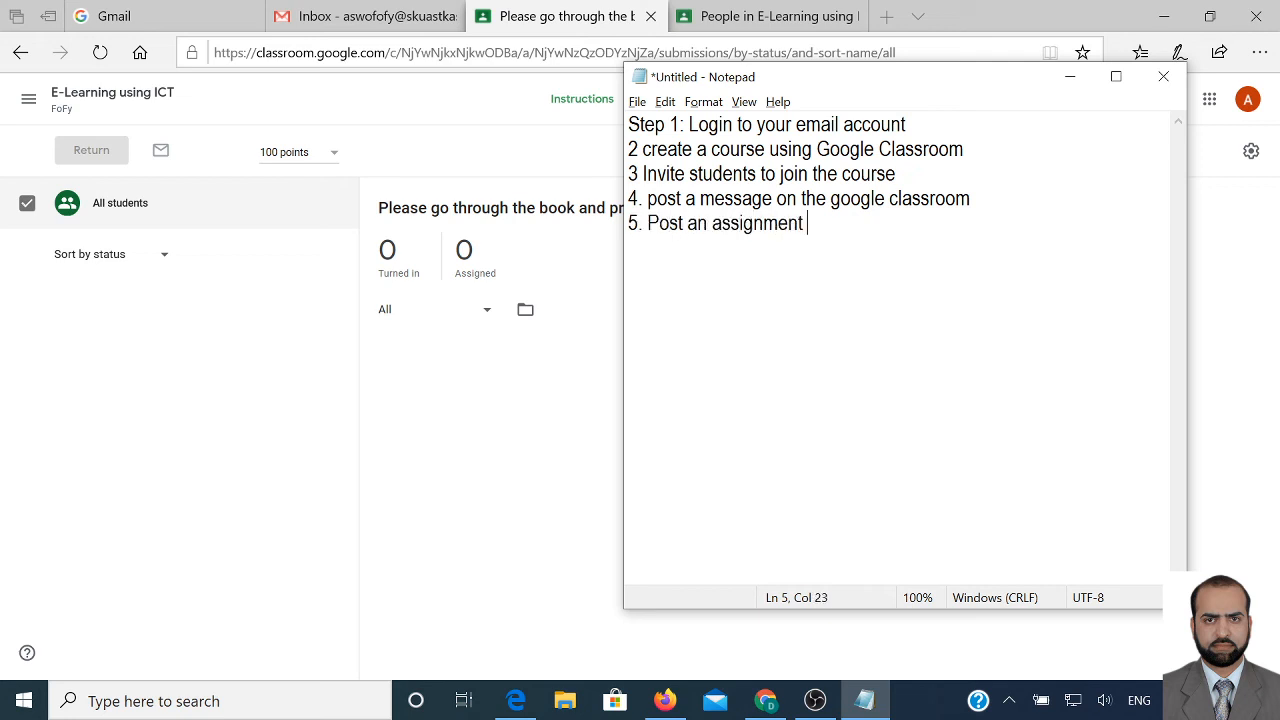
text(with due dat)
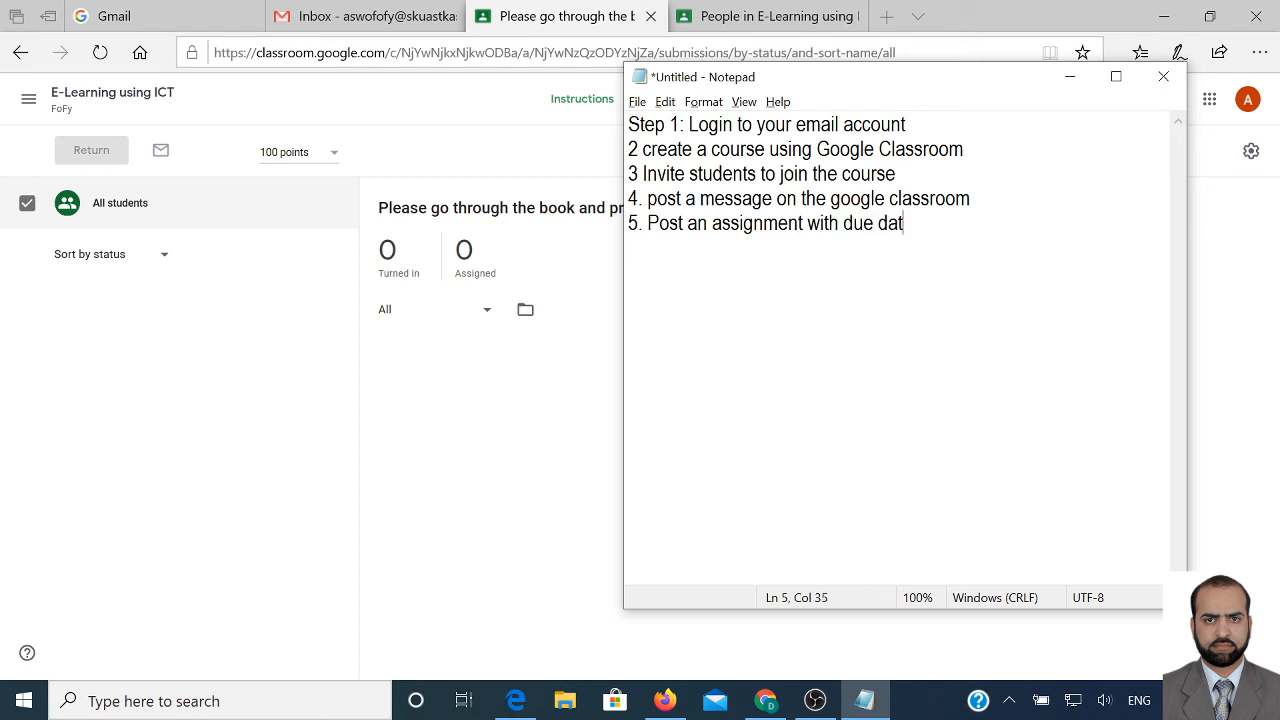
text(es and orgi)
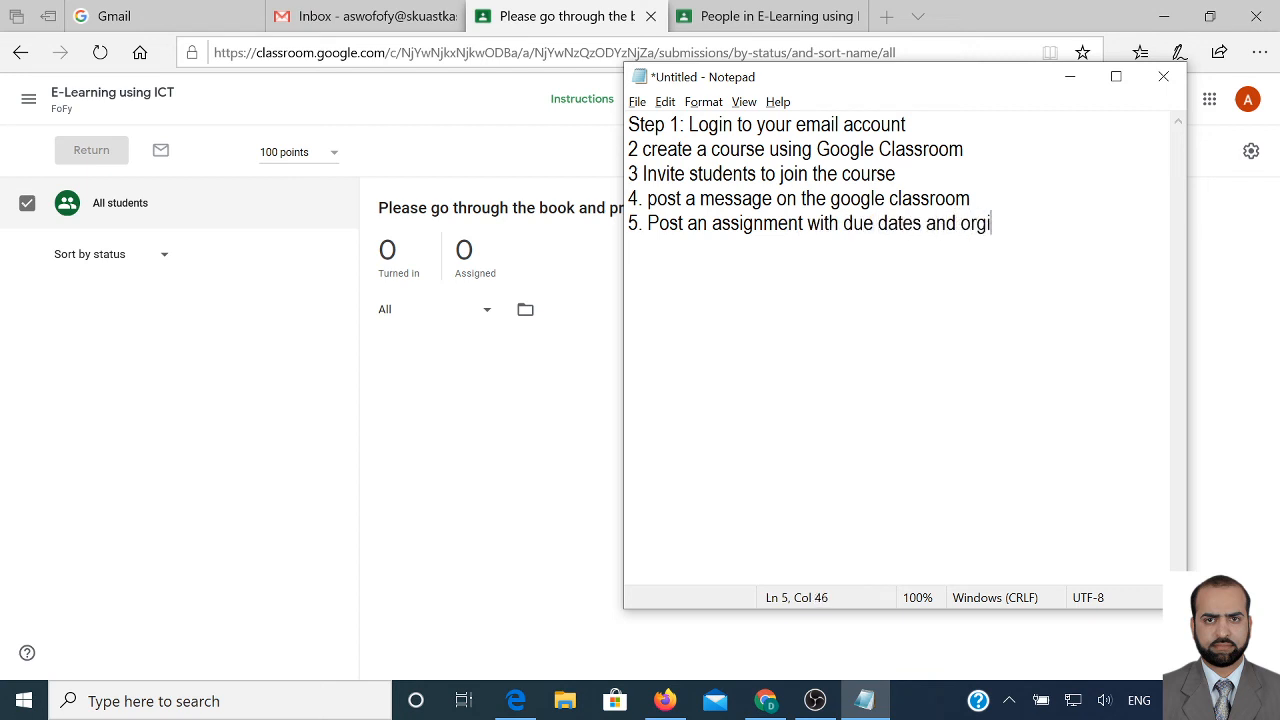
text(nality check.)
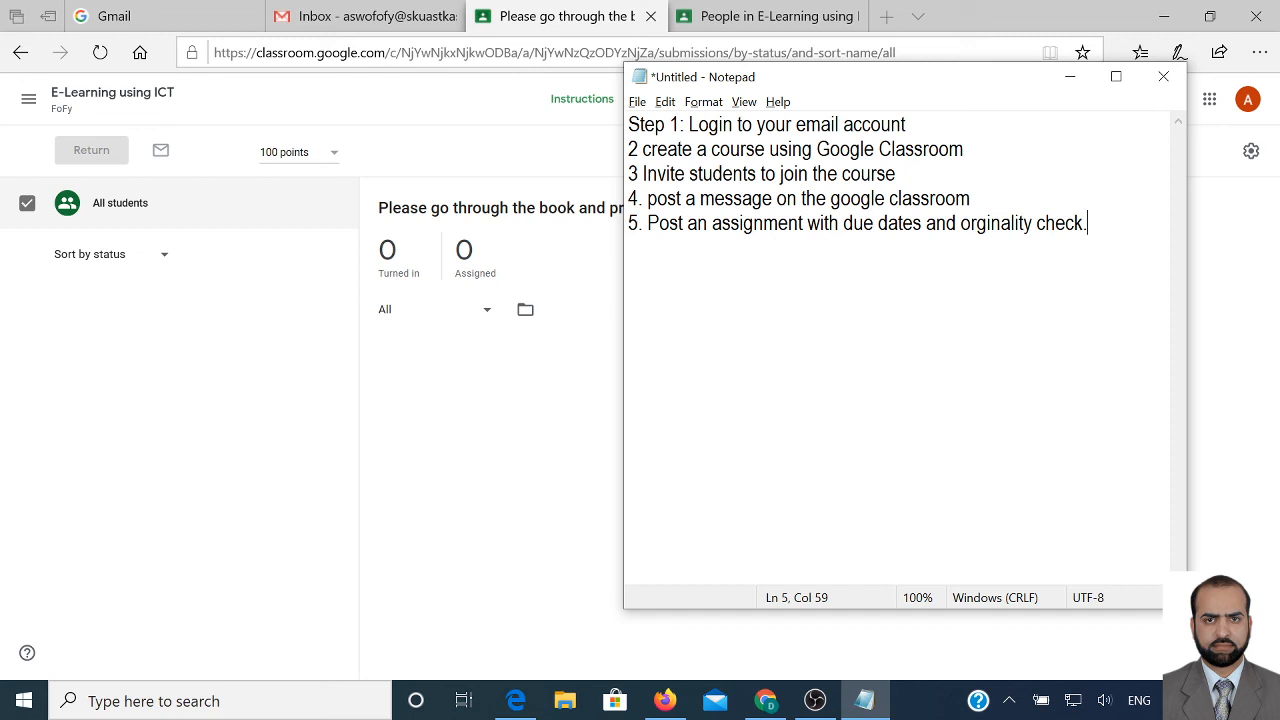
Bring up the second account's Classroom and open its Classes home to review the course cards
mouse_move(766, 700)
click(720, 550)
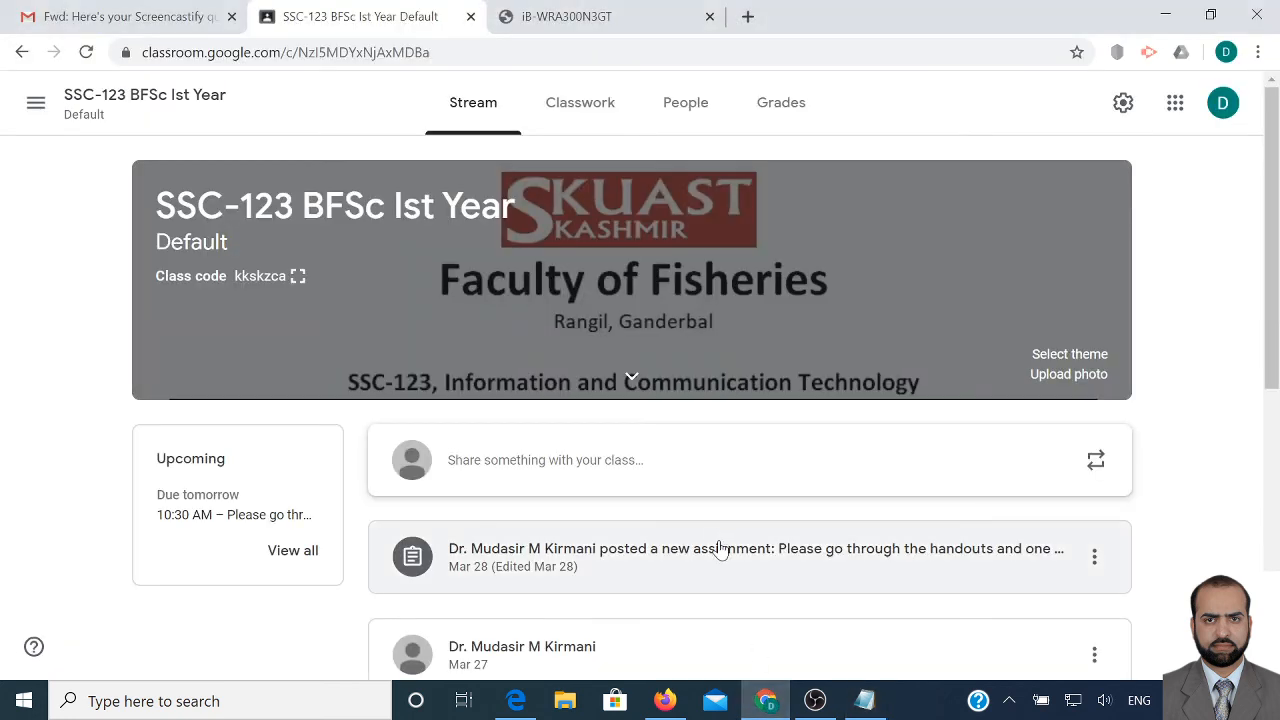
click(38, 108)
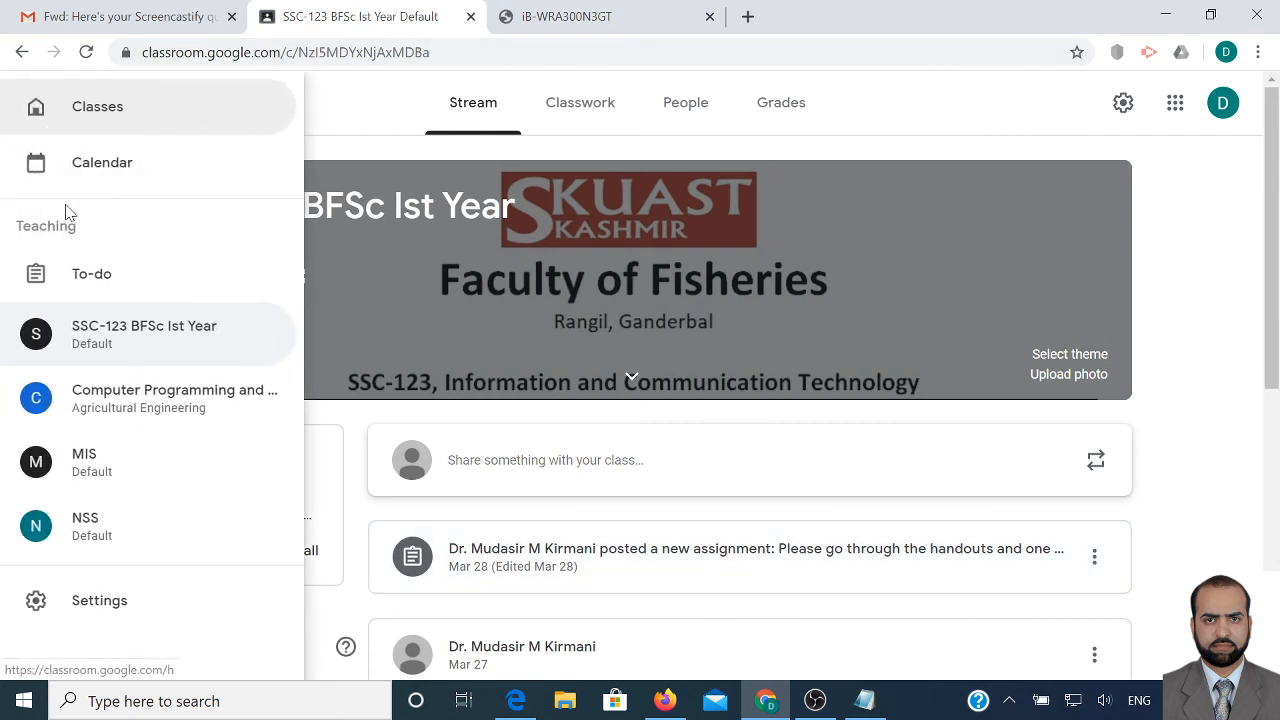
click(95, 120)
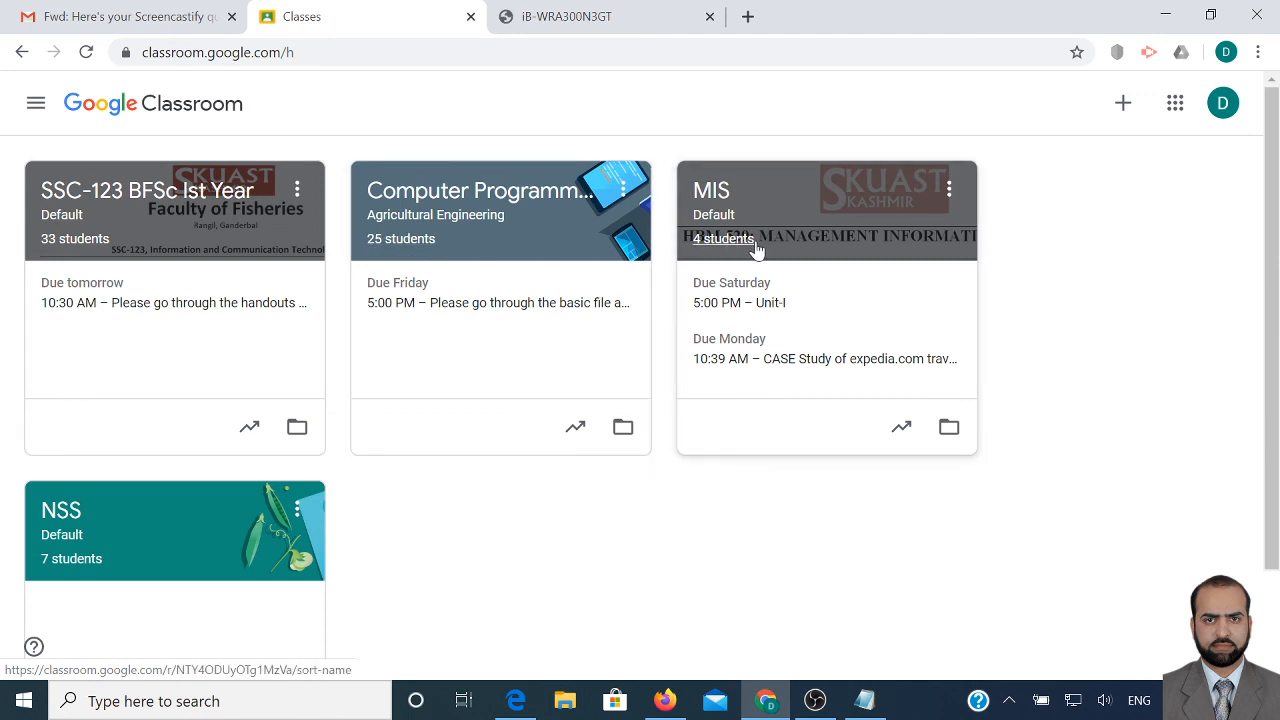
scroll(125, 533, down, 1)
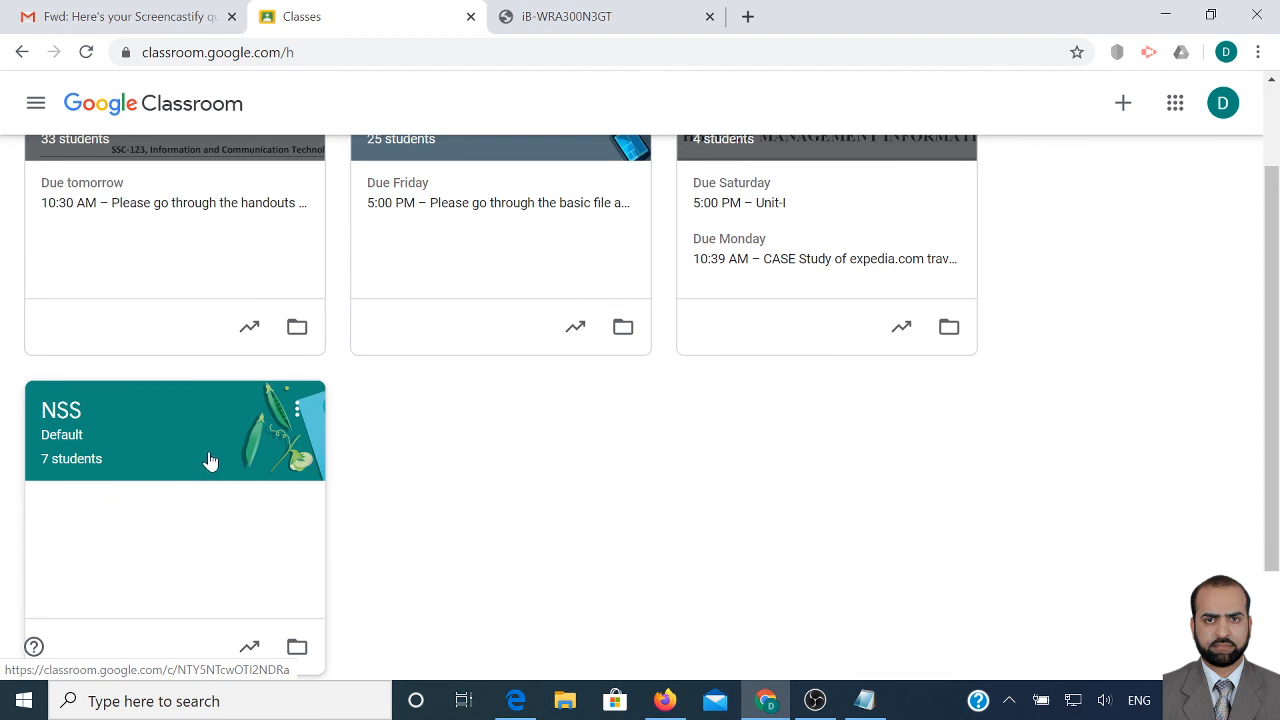
scroll(206, 460, up, 1)
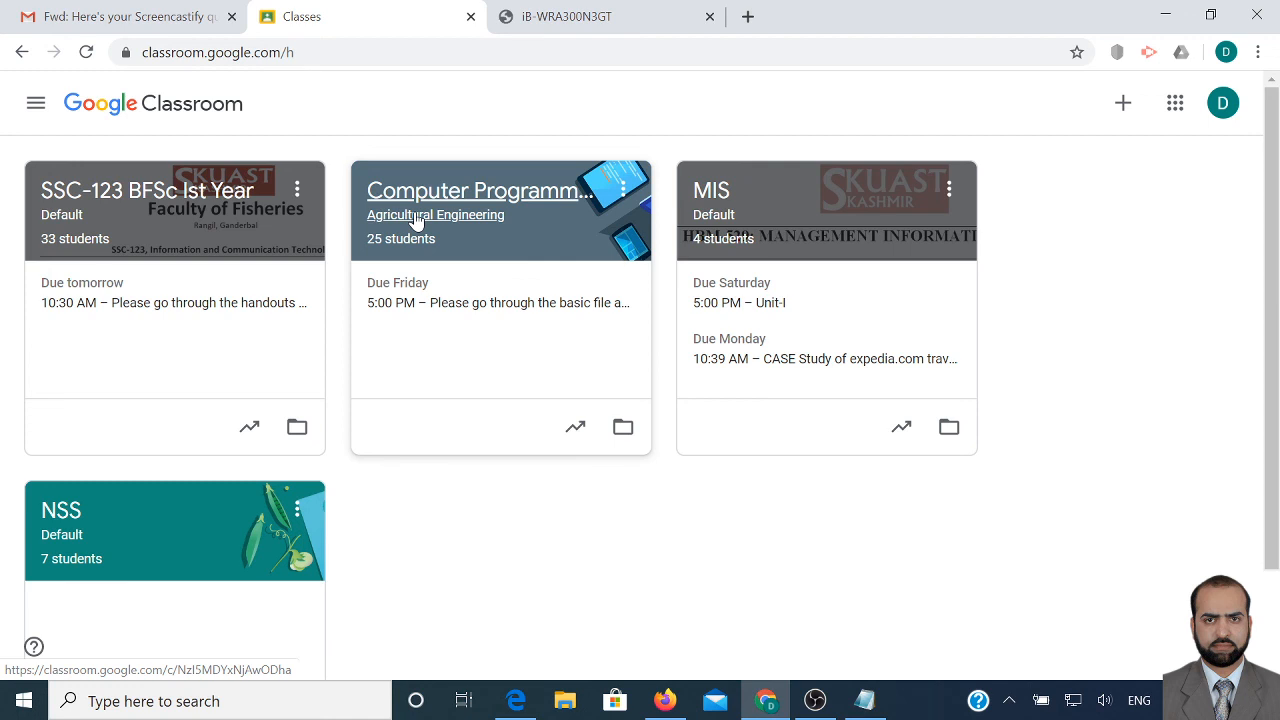
Check the Gmail message requesting the tutorials, return to Classes, then go back to the other browser
click(165, 18)
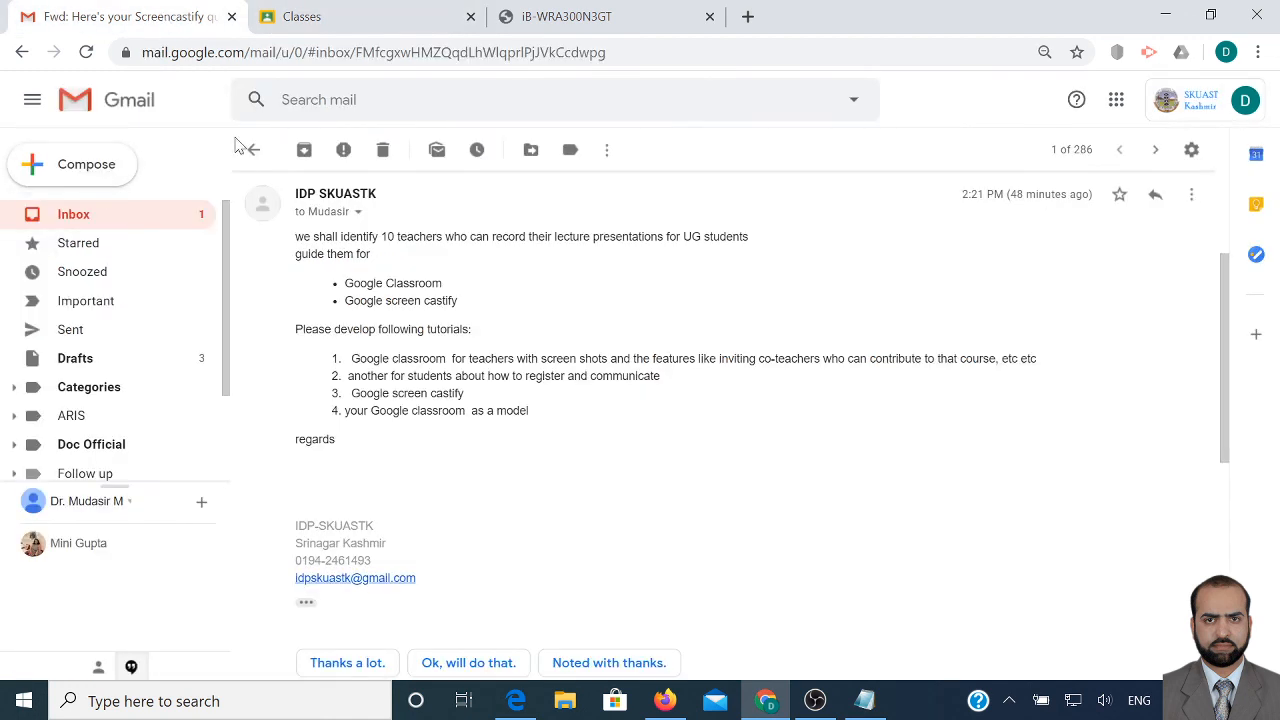
click(350, 26)
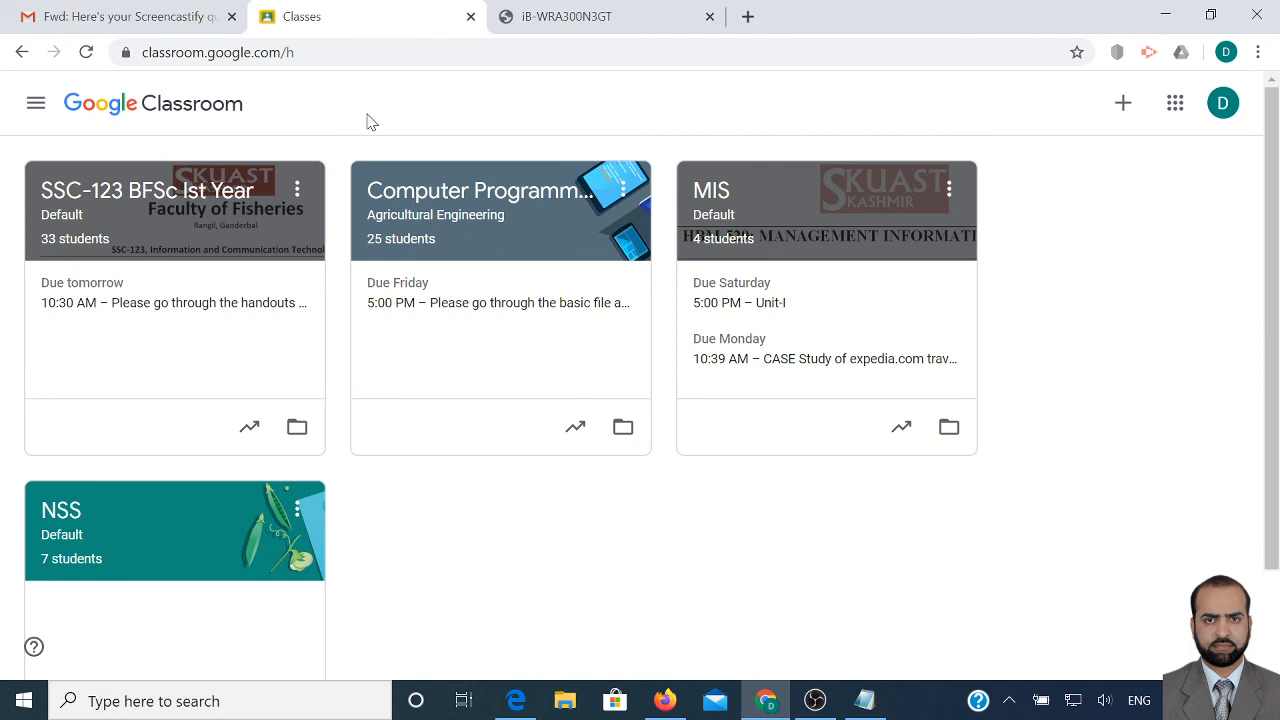
click(518, 701)
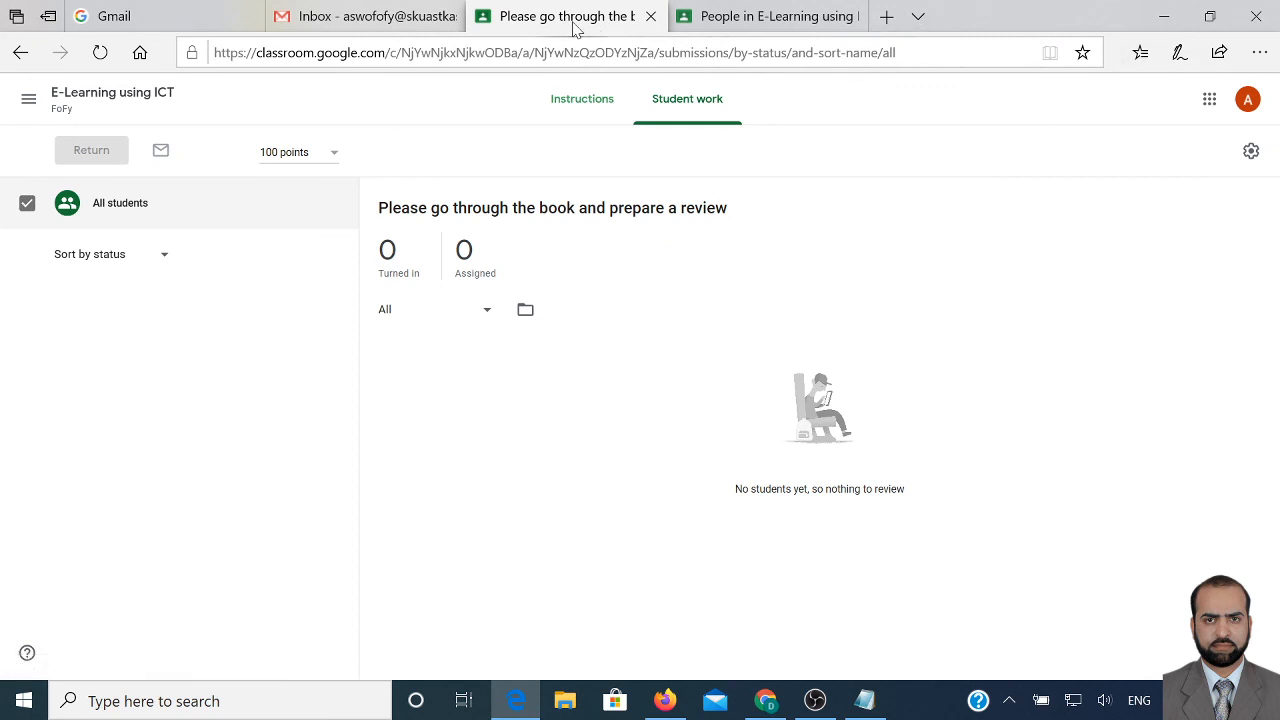
Look through the Google apps list from the Gmail inbox
click(407, 18)
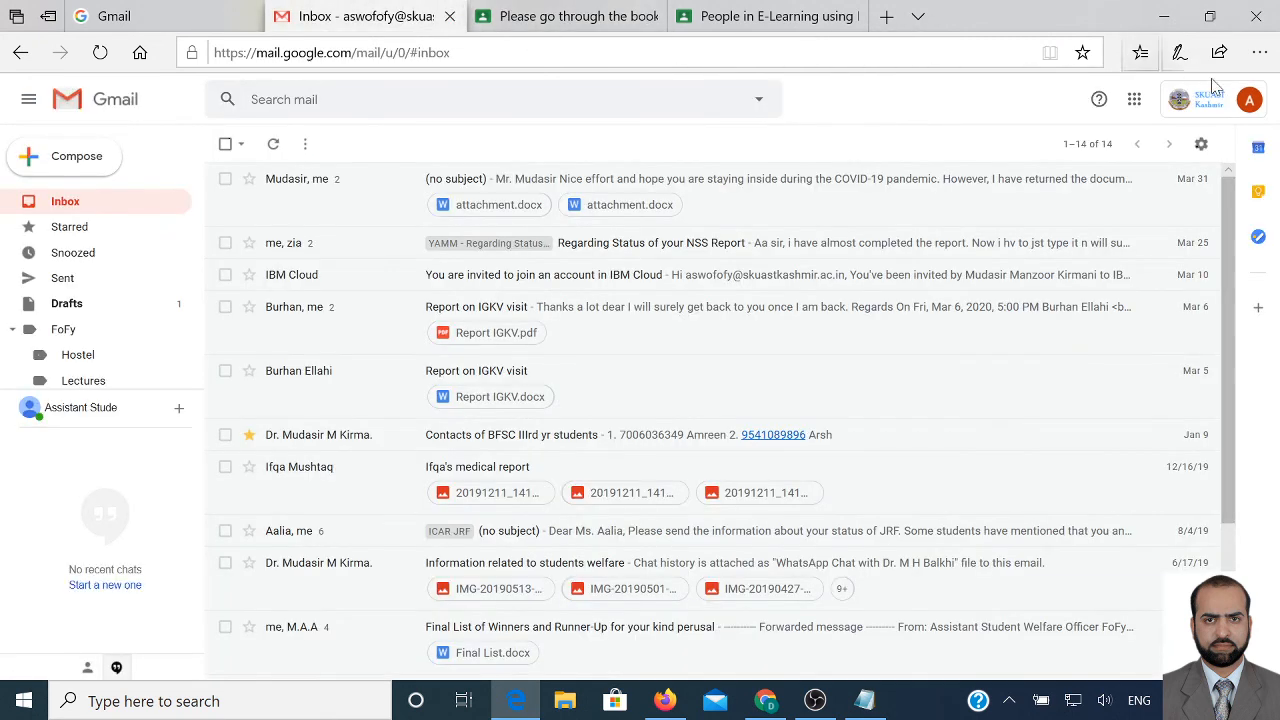
click(1134, 99)
scroll(1193, 311, down, 1)
scroll(1089, 391, down, 5)
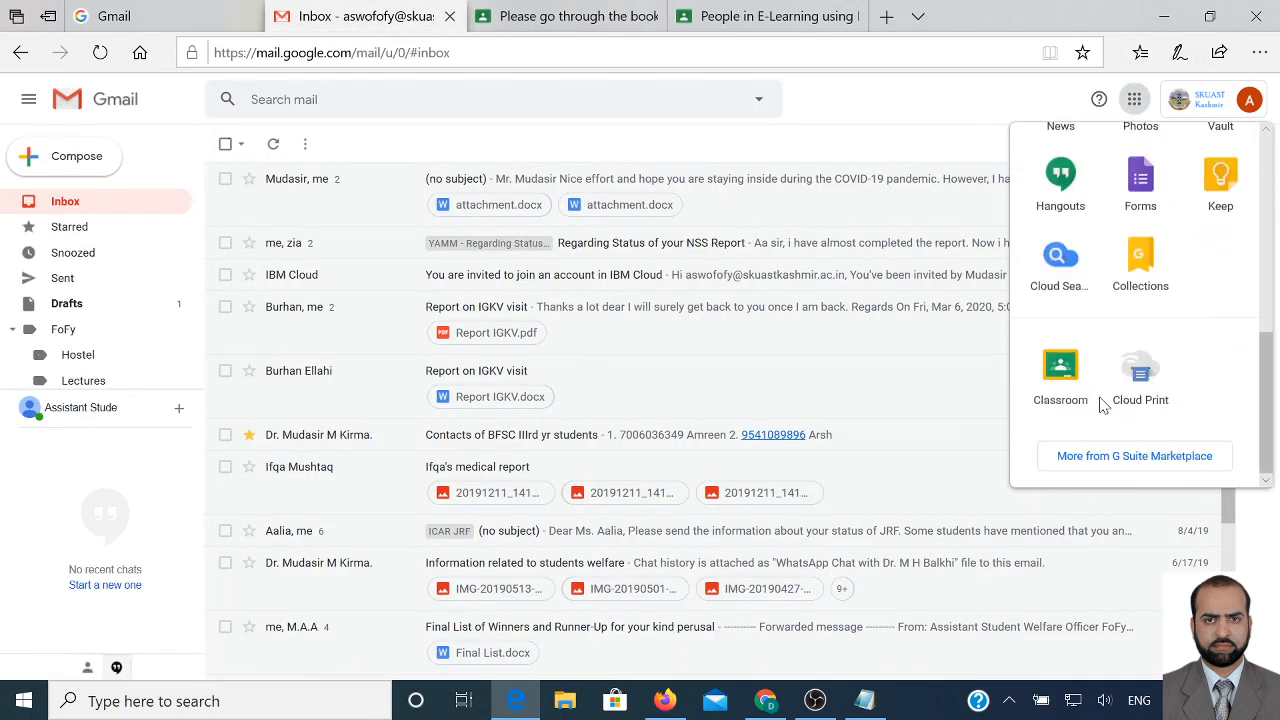
Return to Classroom and open the E-Learning using ICT class from the Classes home
click(587, 18)
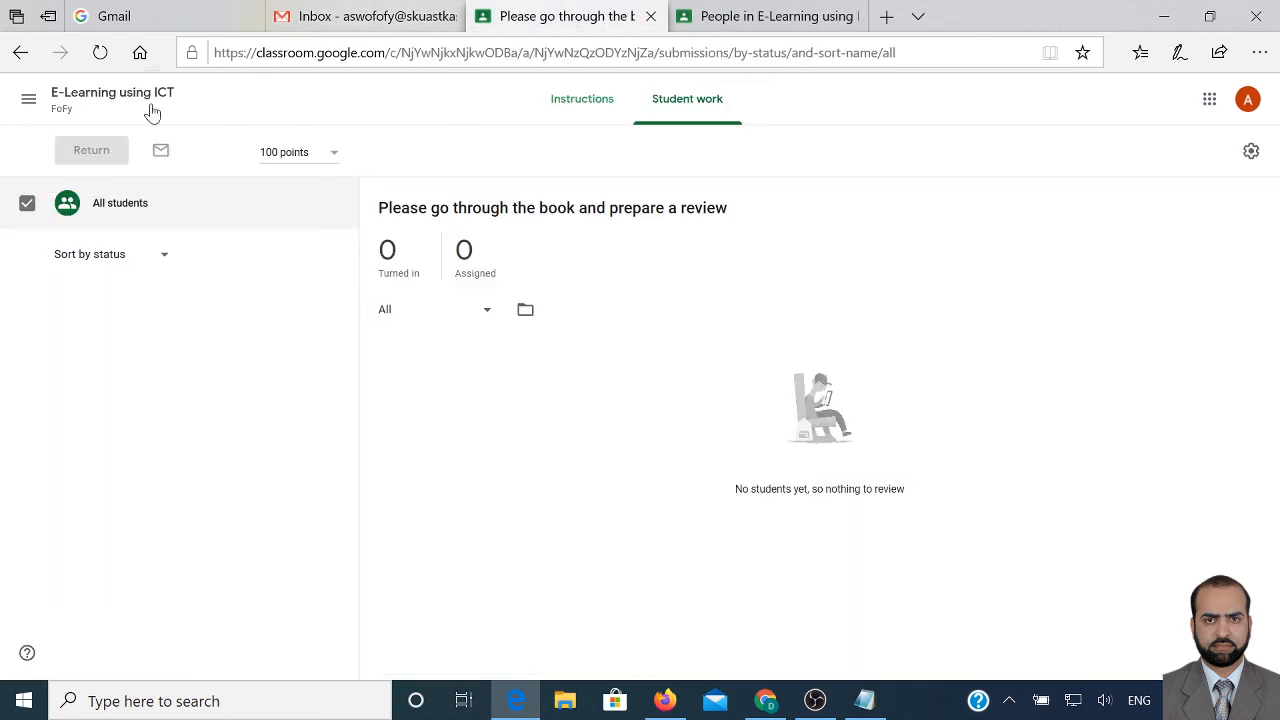
click(30, 100)
click(80, 115)
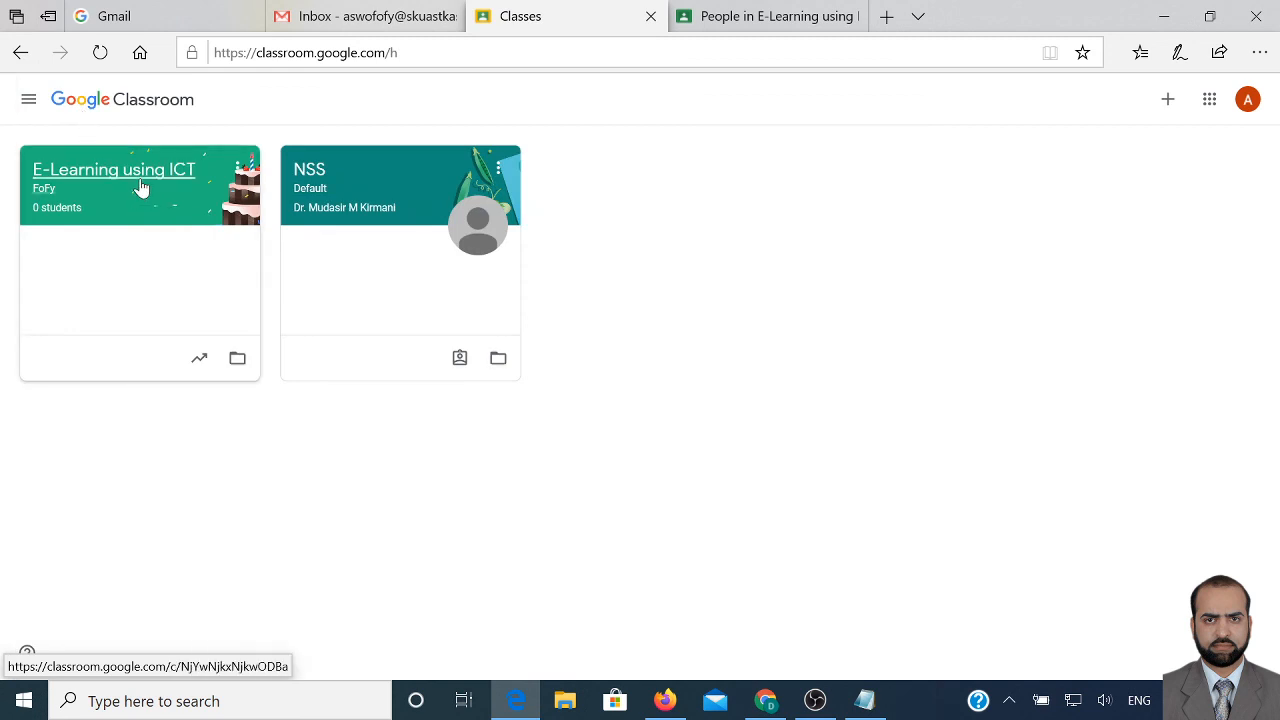
click(141, 188)
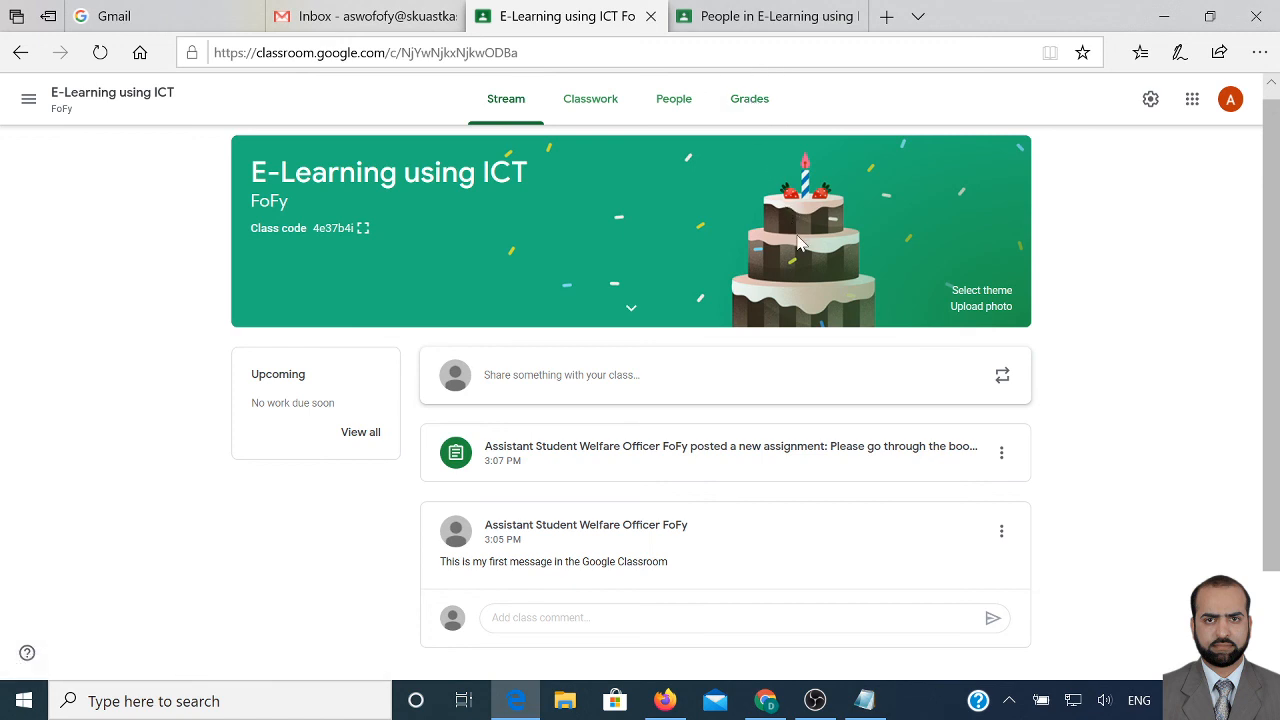
Restore the OBS Studio window over the browser while recording continues
click(819, 708)
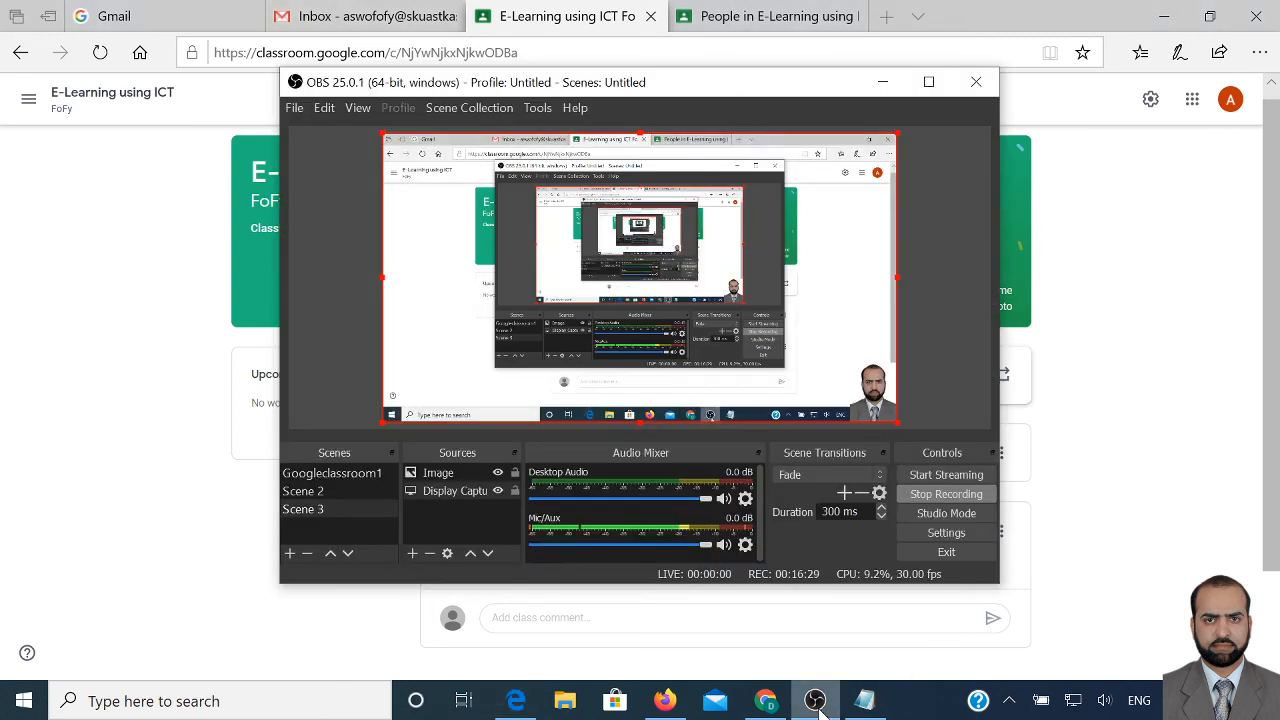